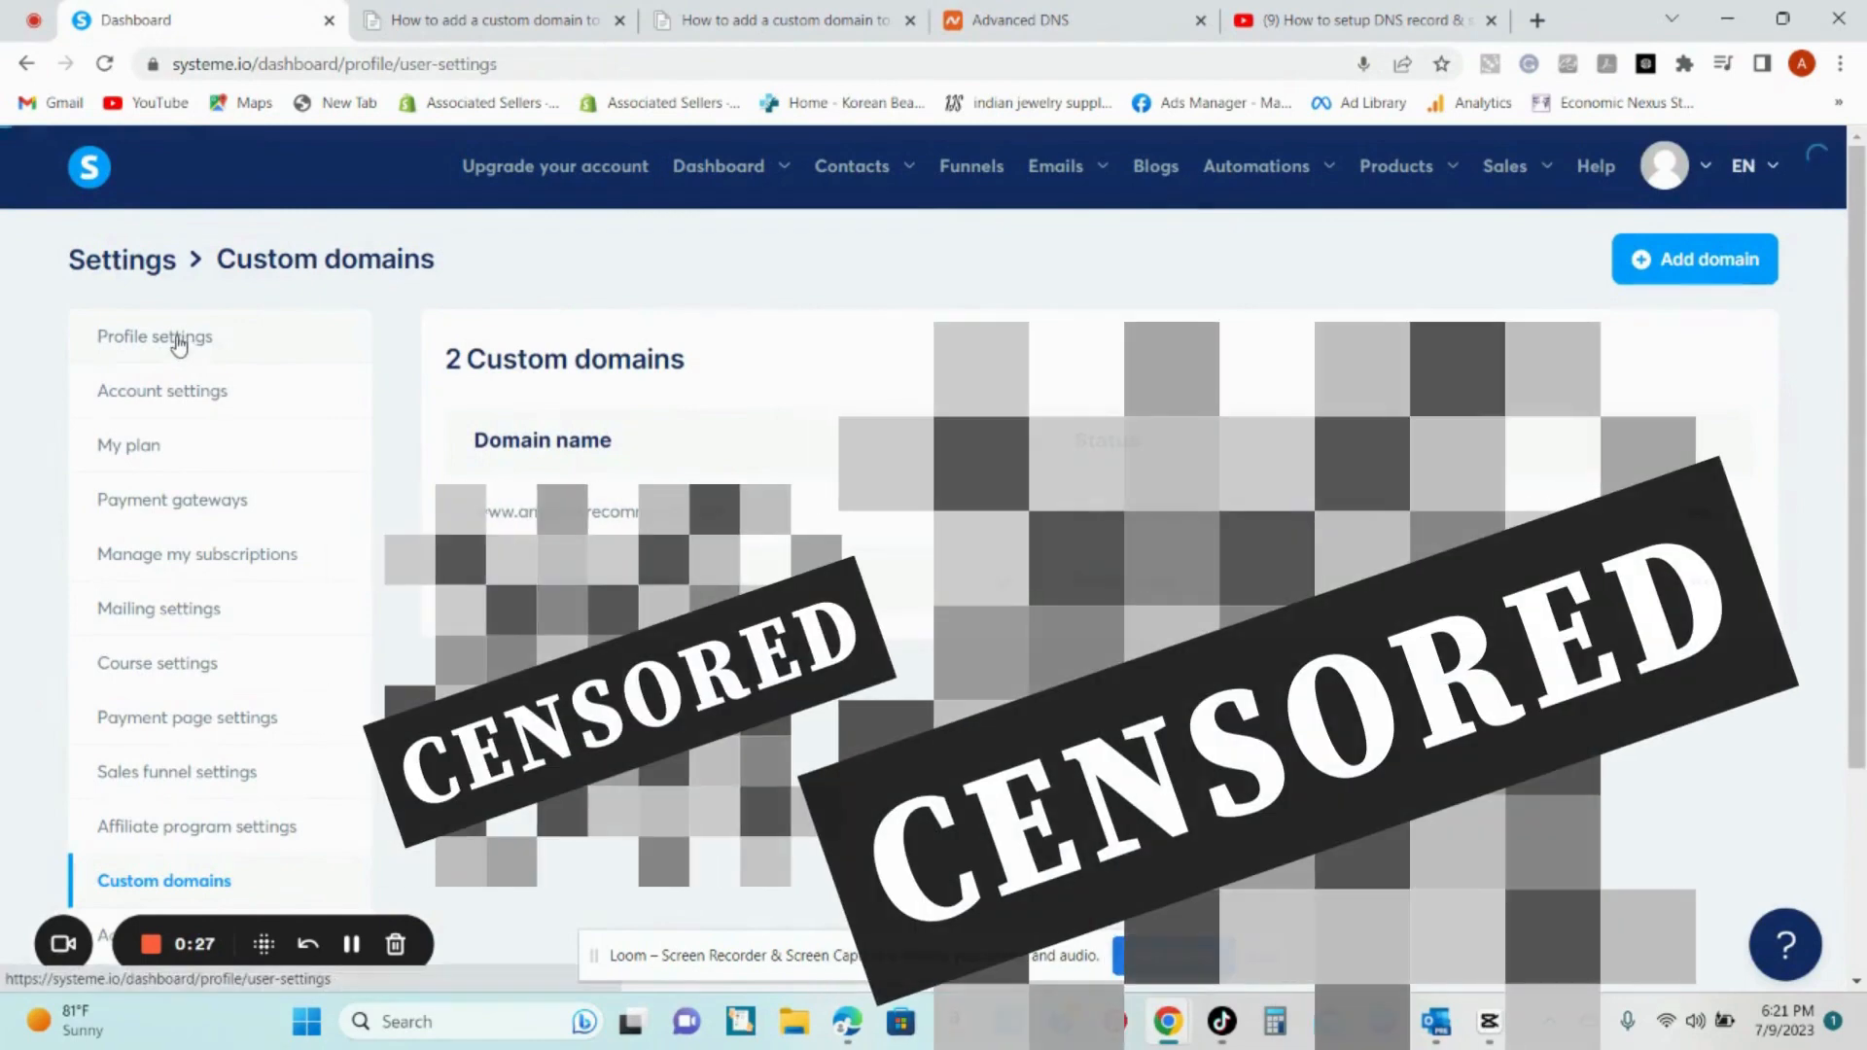
# Step: Open the custom domains settings and show the DNS instructions for the www domain awaiting validation
pyautogui.click(179, 340)
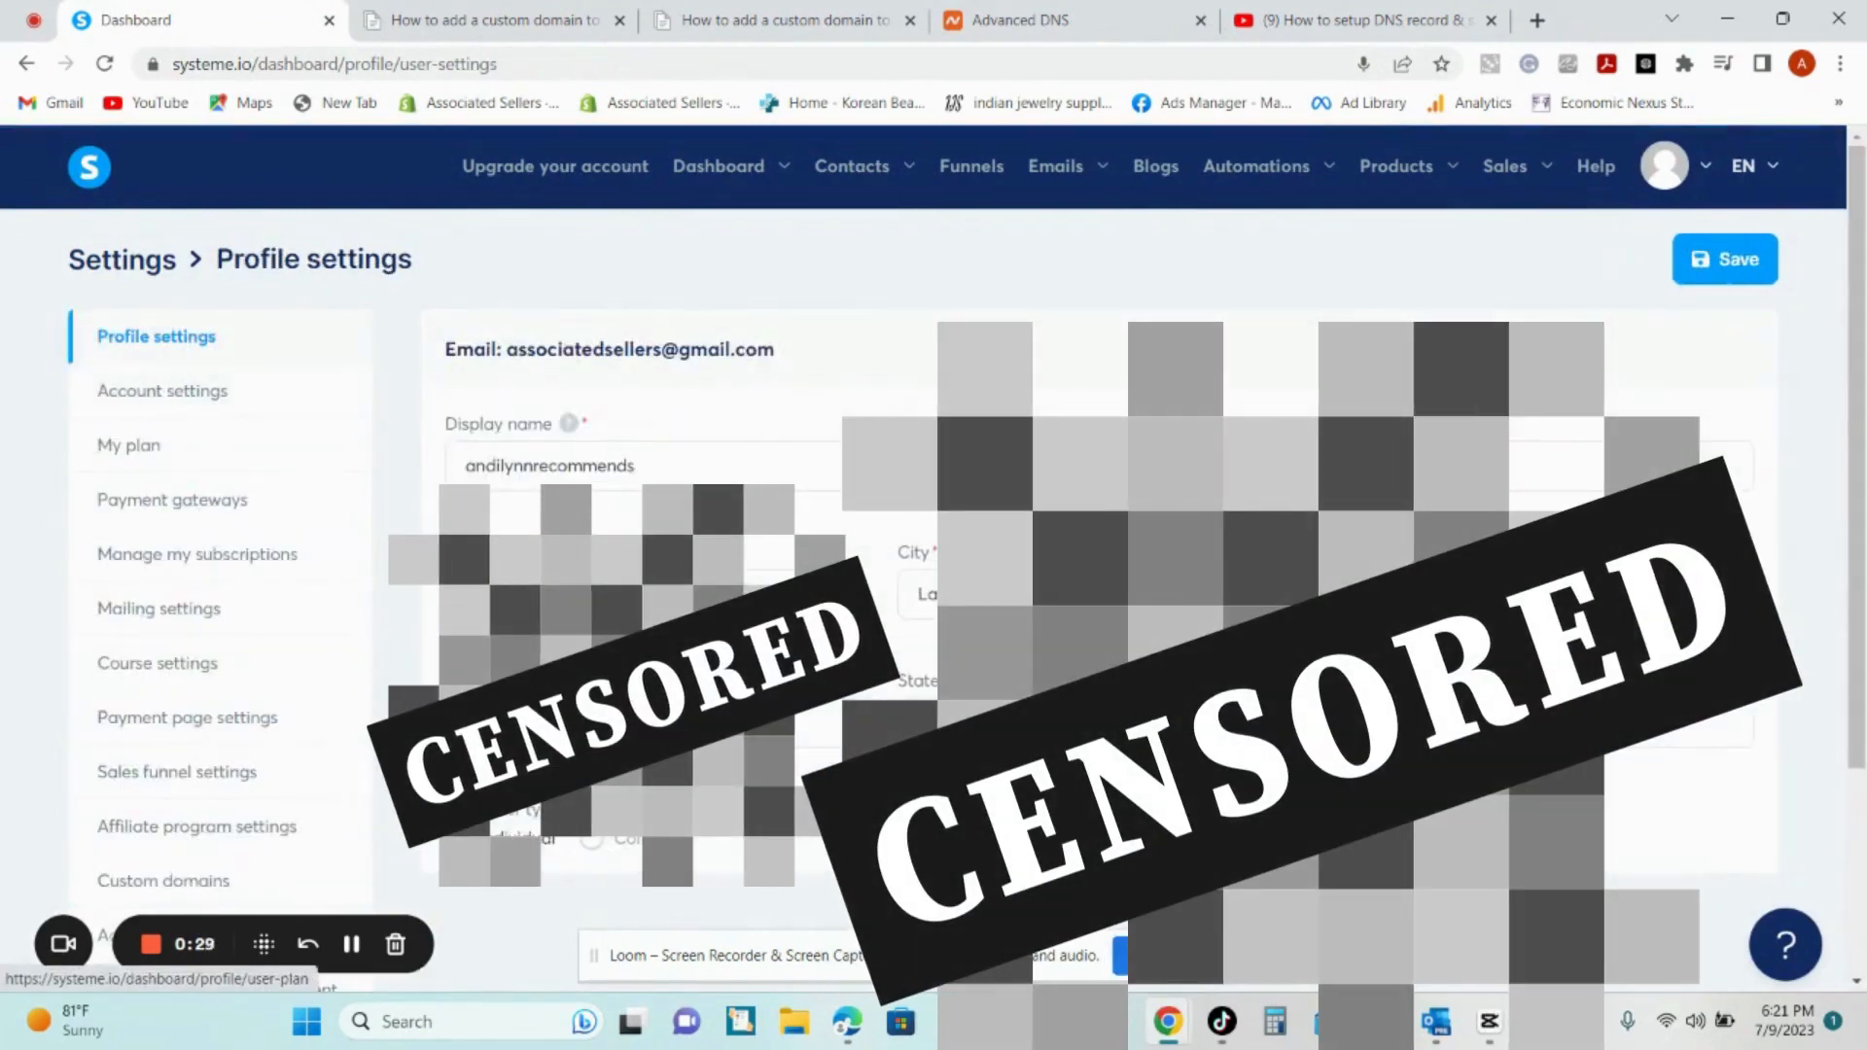
pyautogui.click(126, 388)
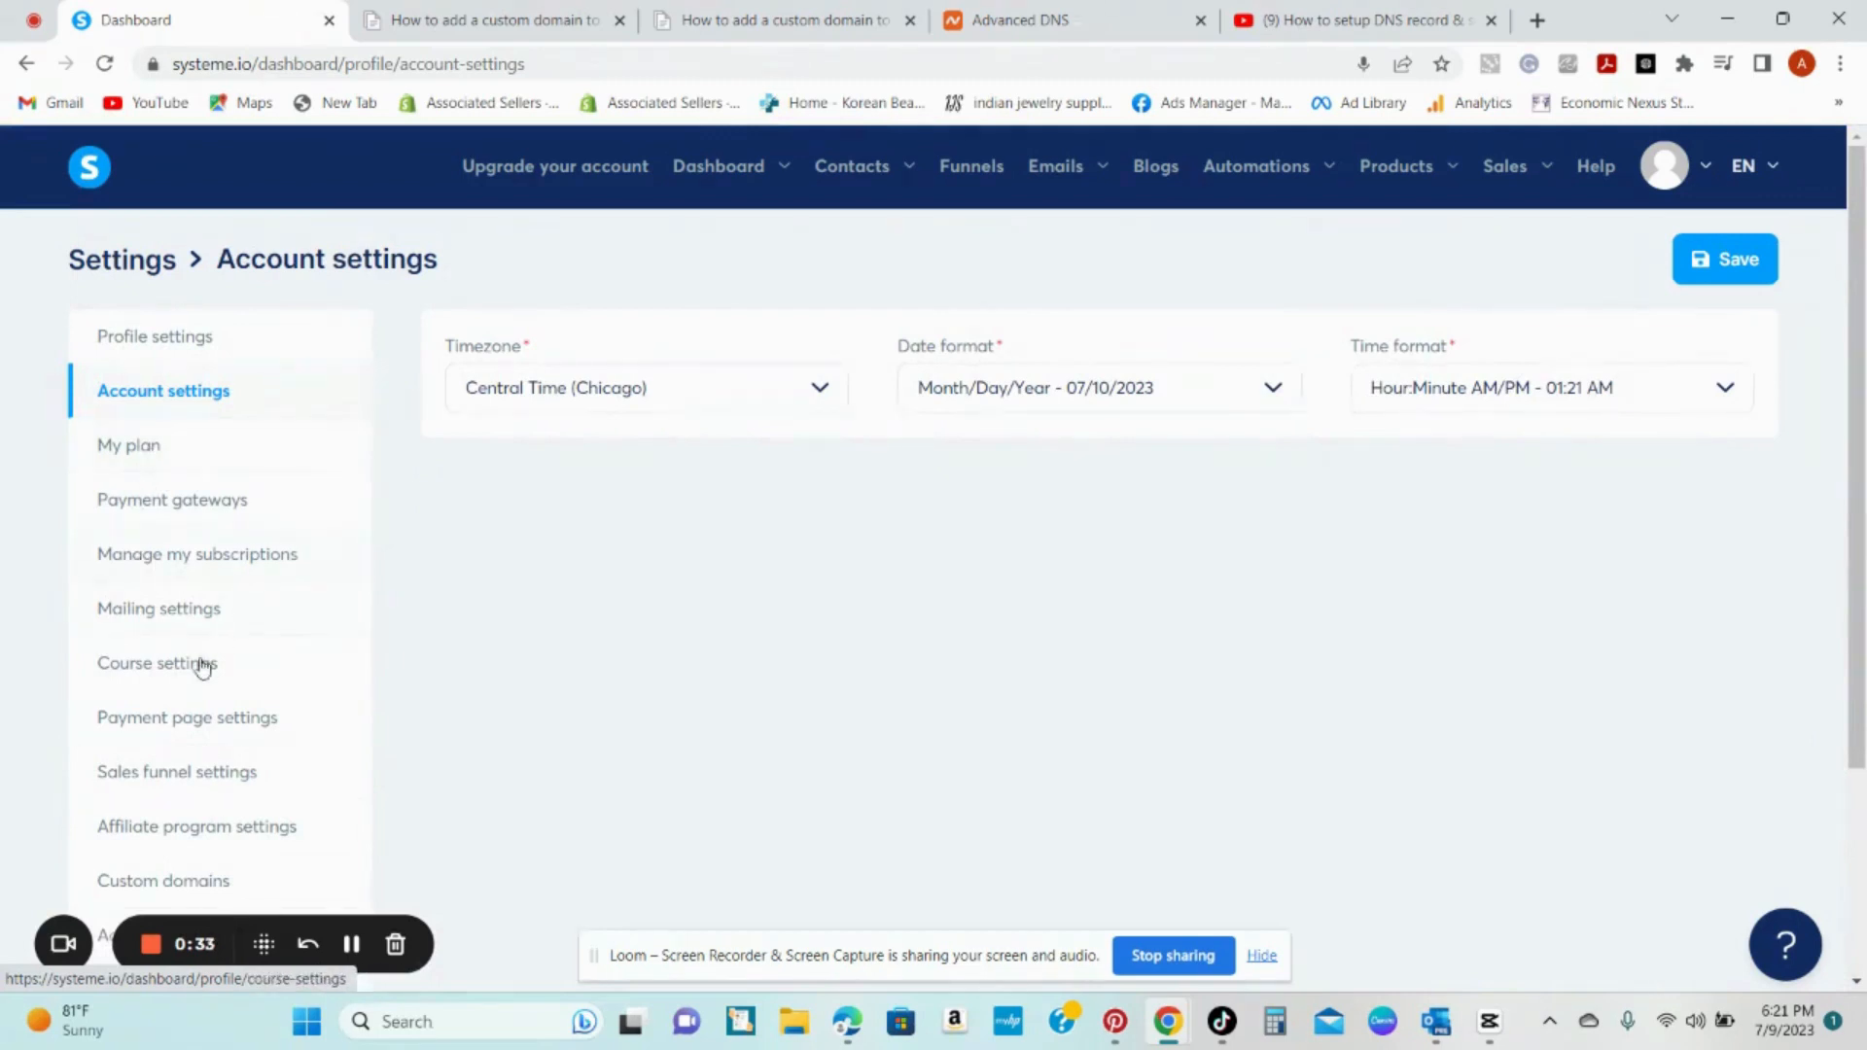
pyautogui.scroll(-1, 265, 623)
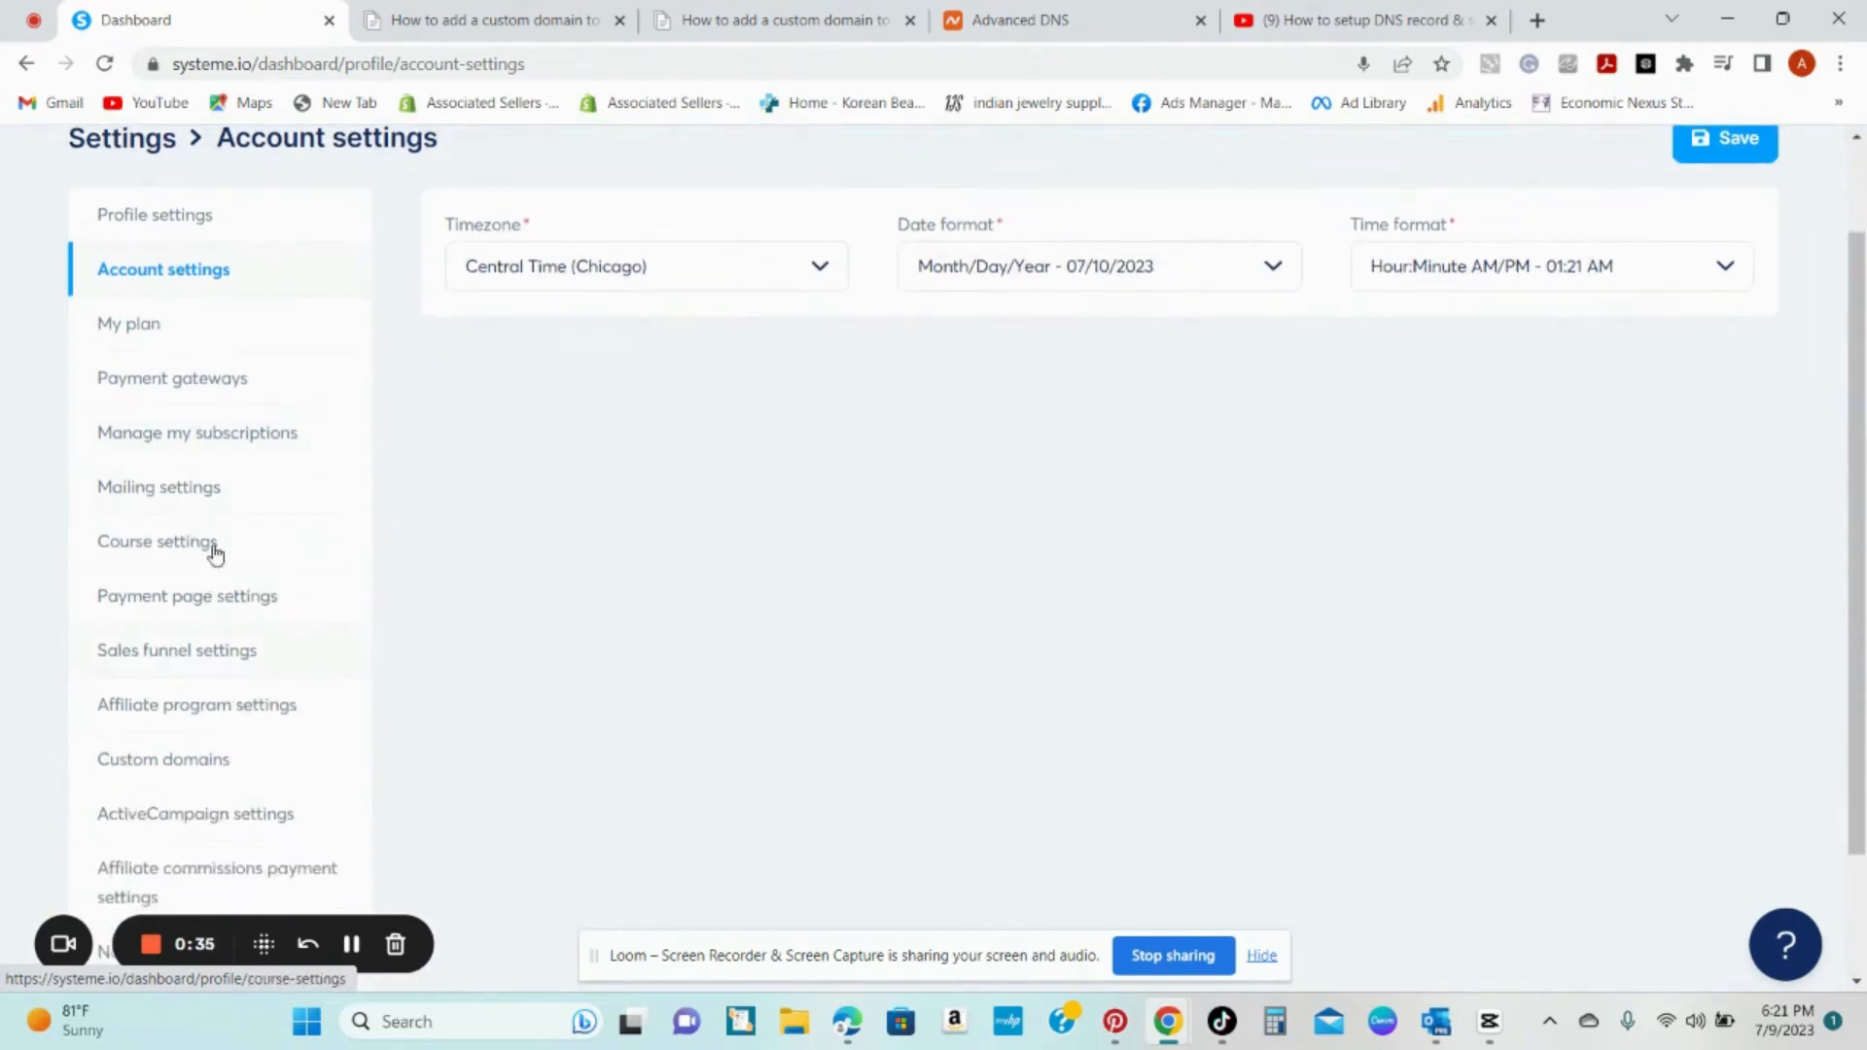
pyautogui.scroll(-1, 203, 657)
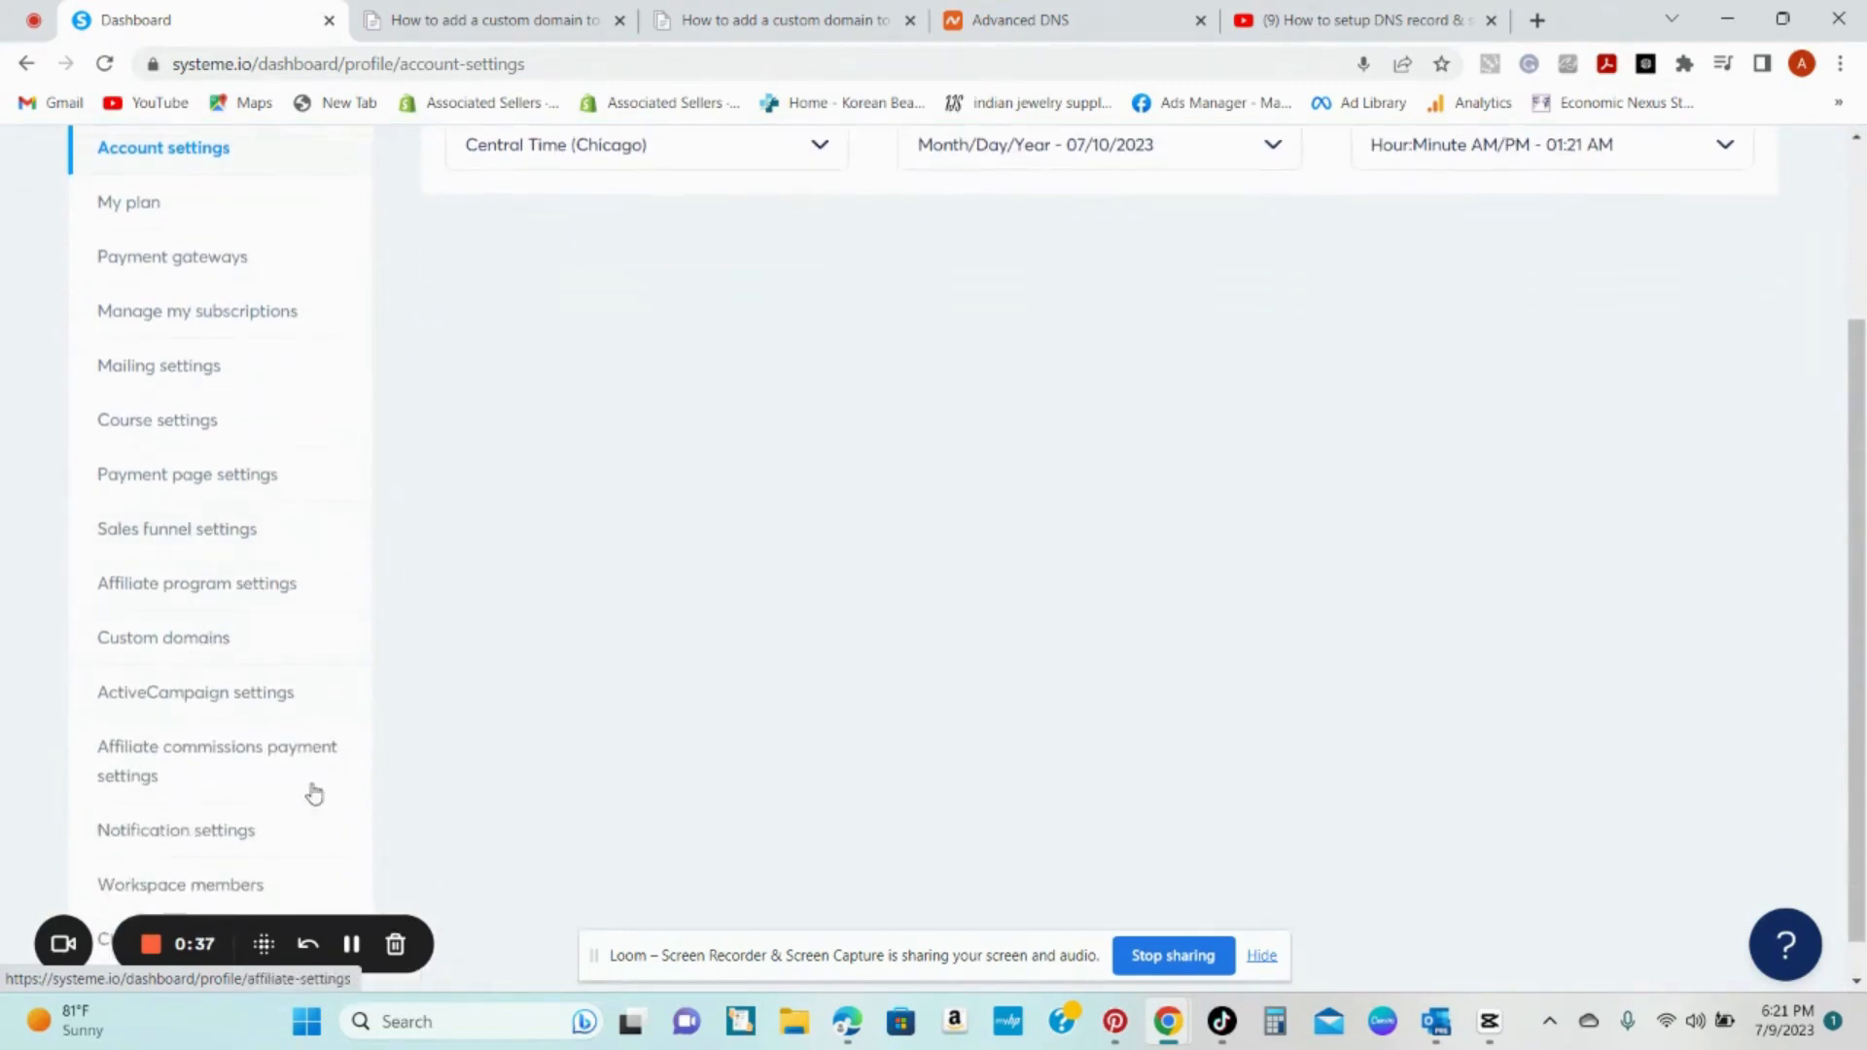
pyautogui.scroll(1, 192, 585)
pyautogui.scroll(-1, 191, 379)
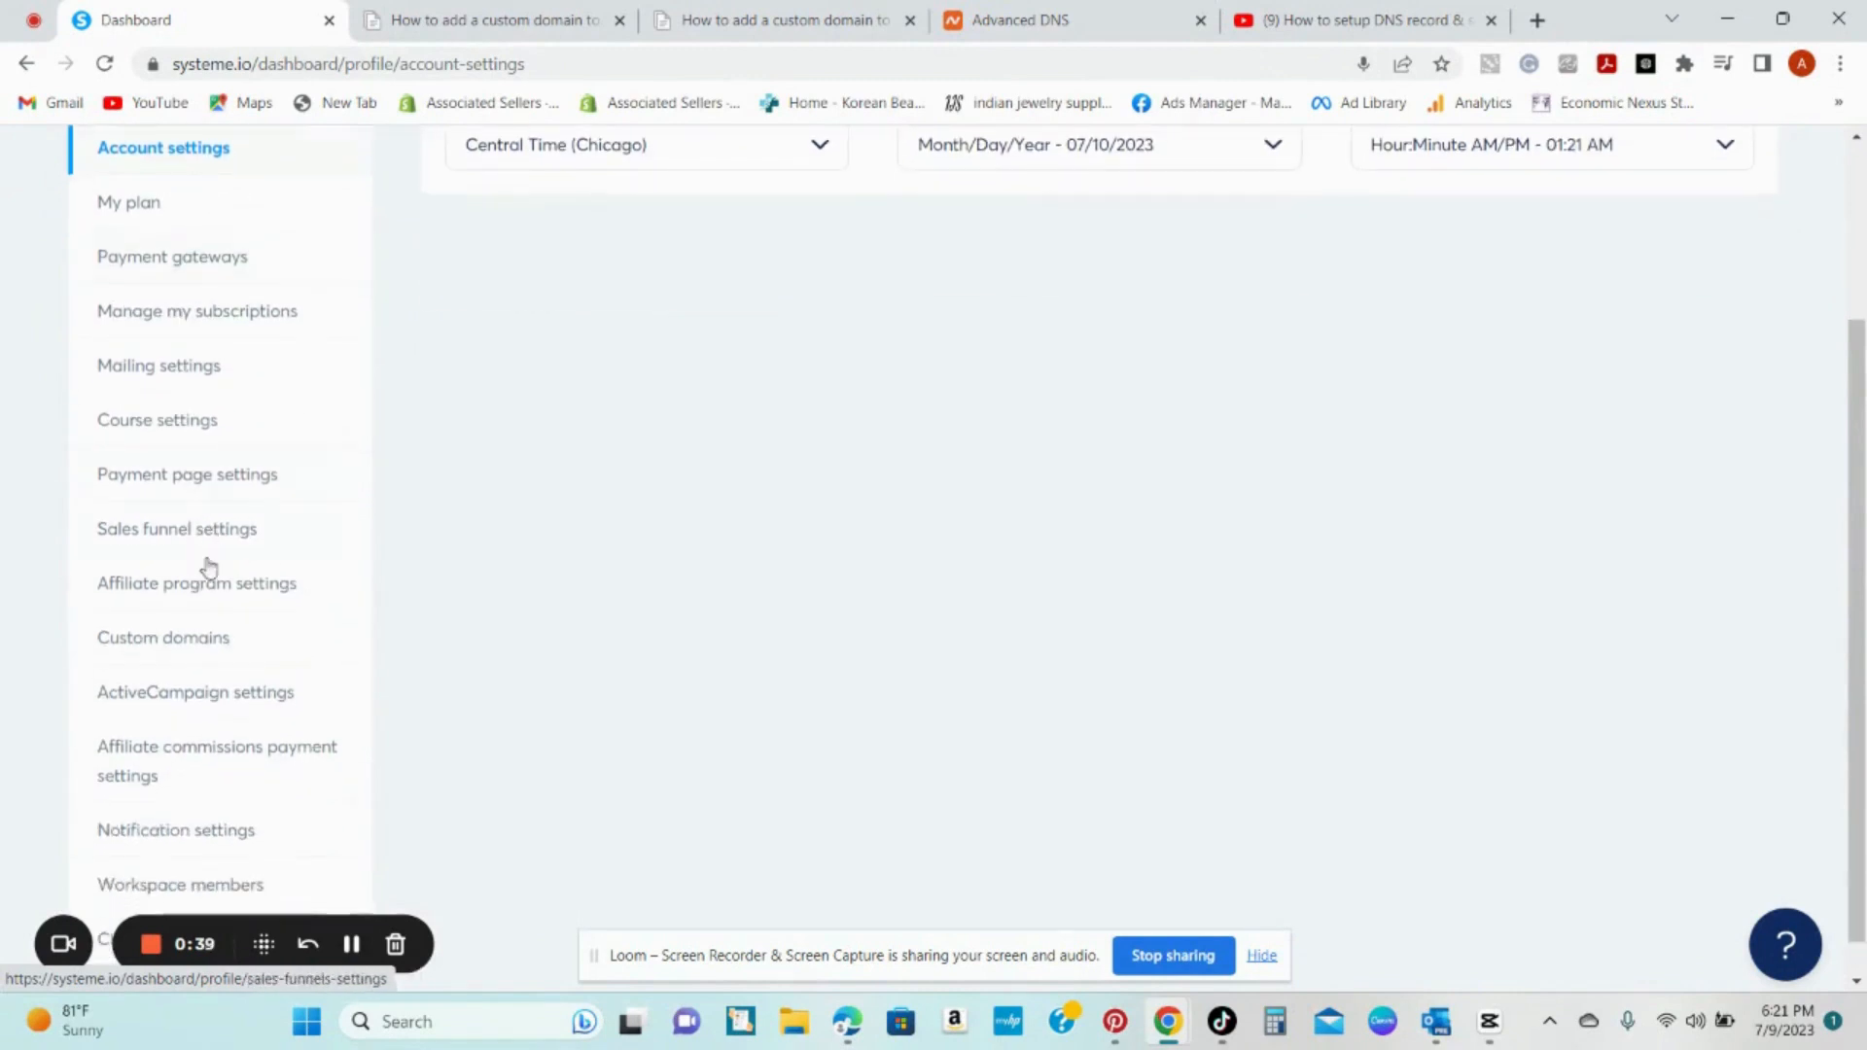
pyautogui.click(167, 642)
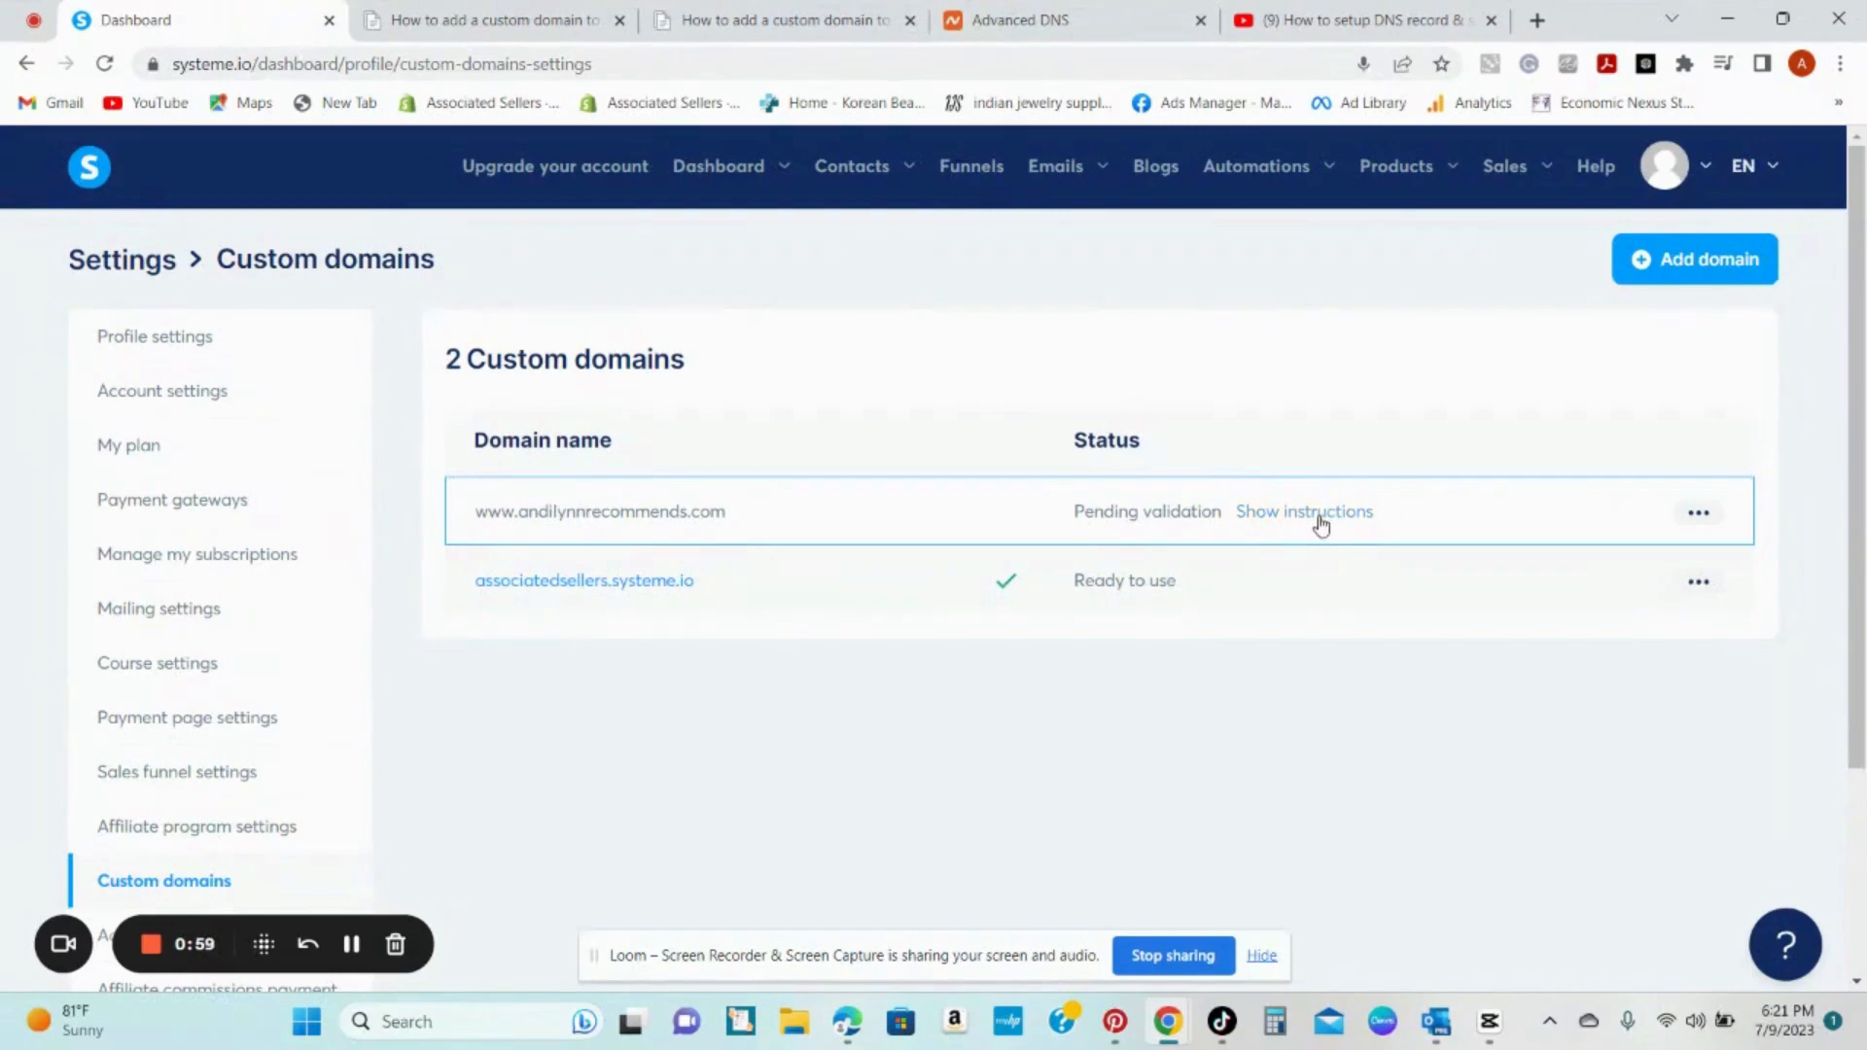
pyautogui.click(1286, 515)
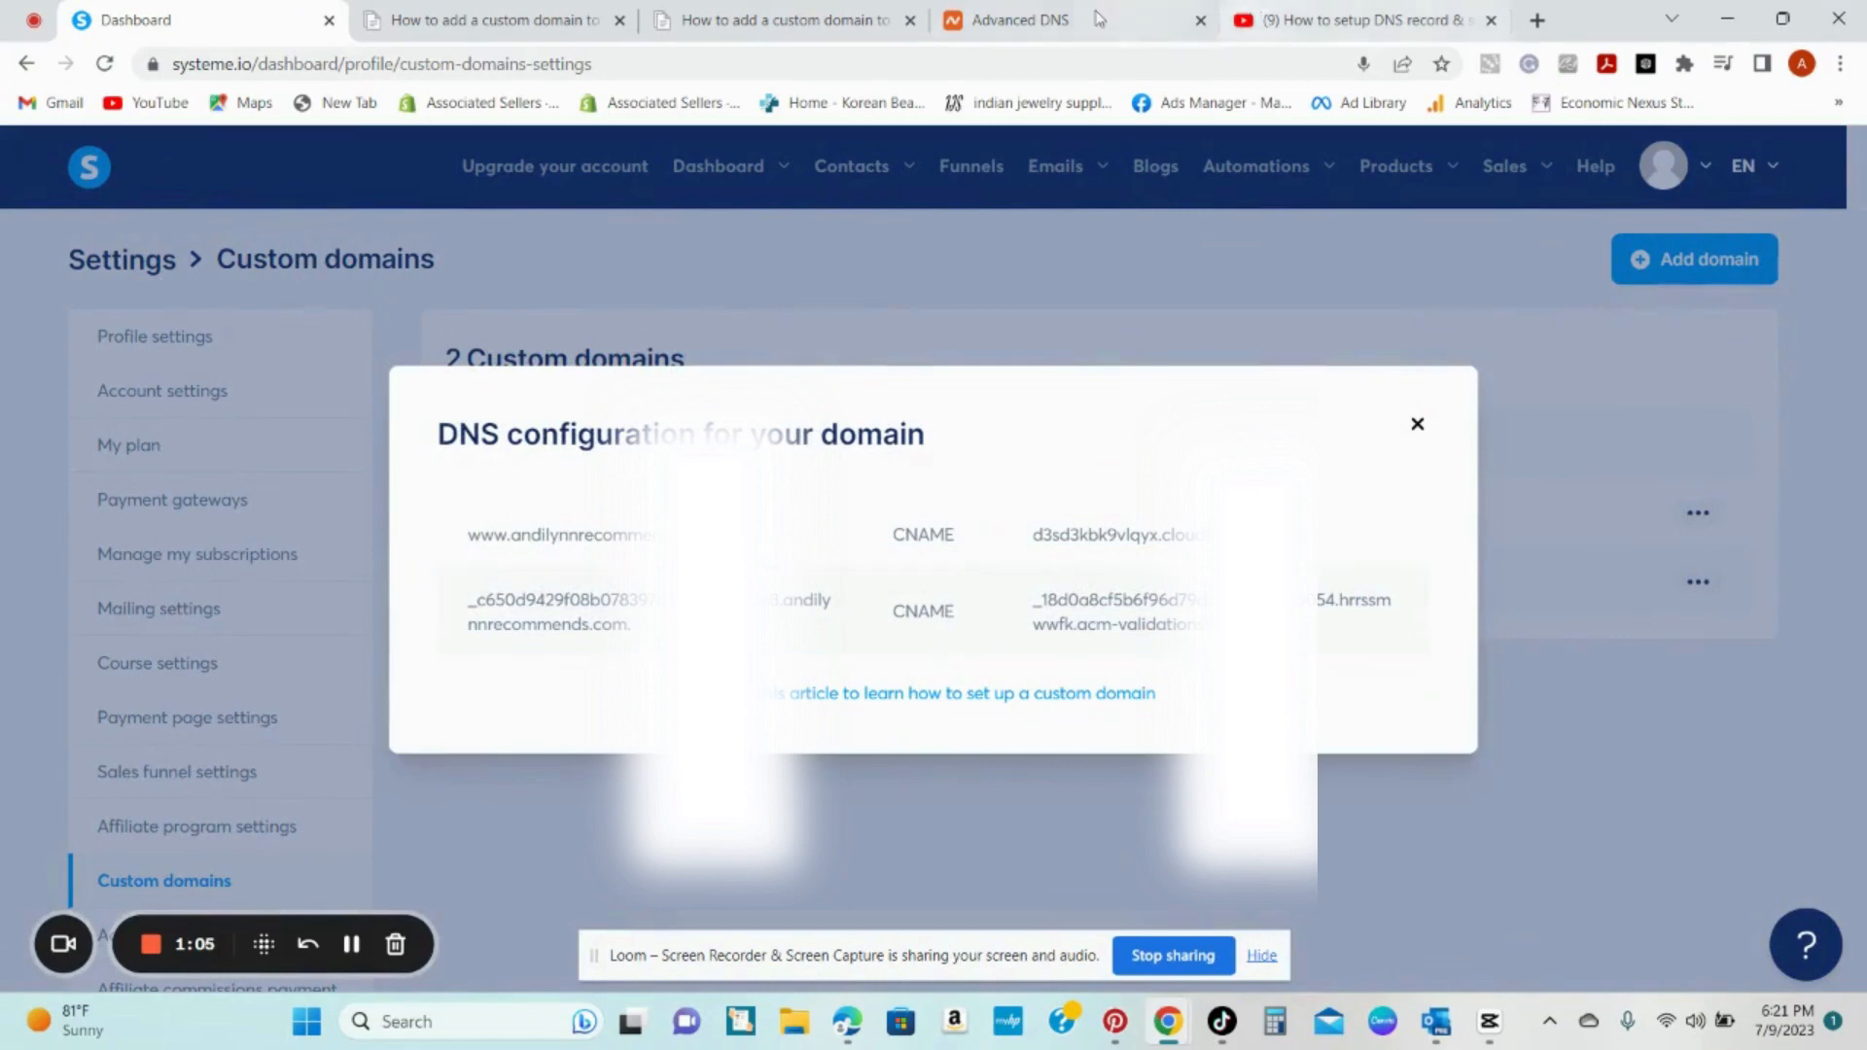
# Step: Switch to Namecheap and open the Advanced DNS settings of the recently active domain from the account dashboard
pyautogui.click(1022, 20)
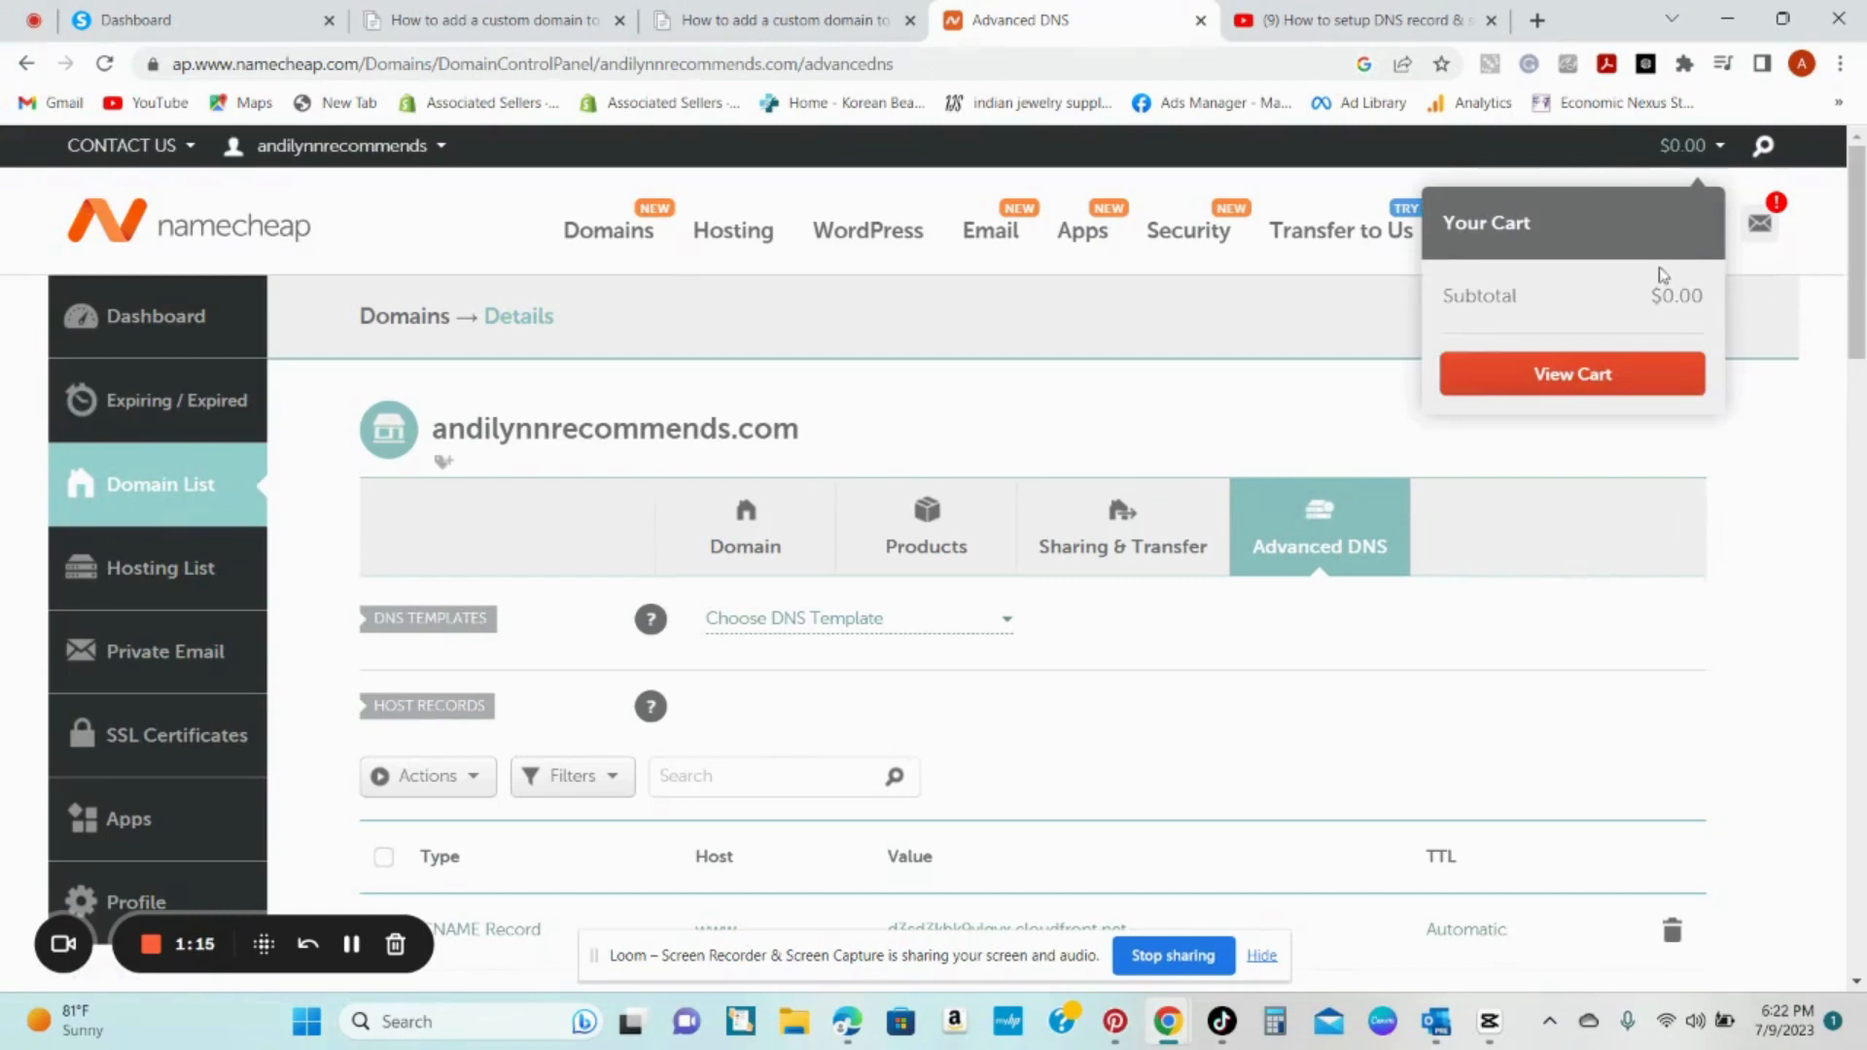
pyautogui.moveTo(1681, 254)
pyautogui.click(1693, 305)
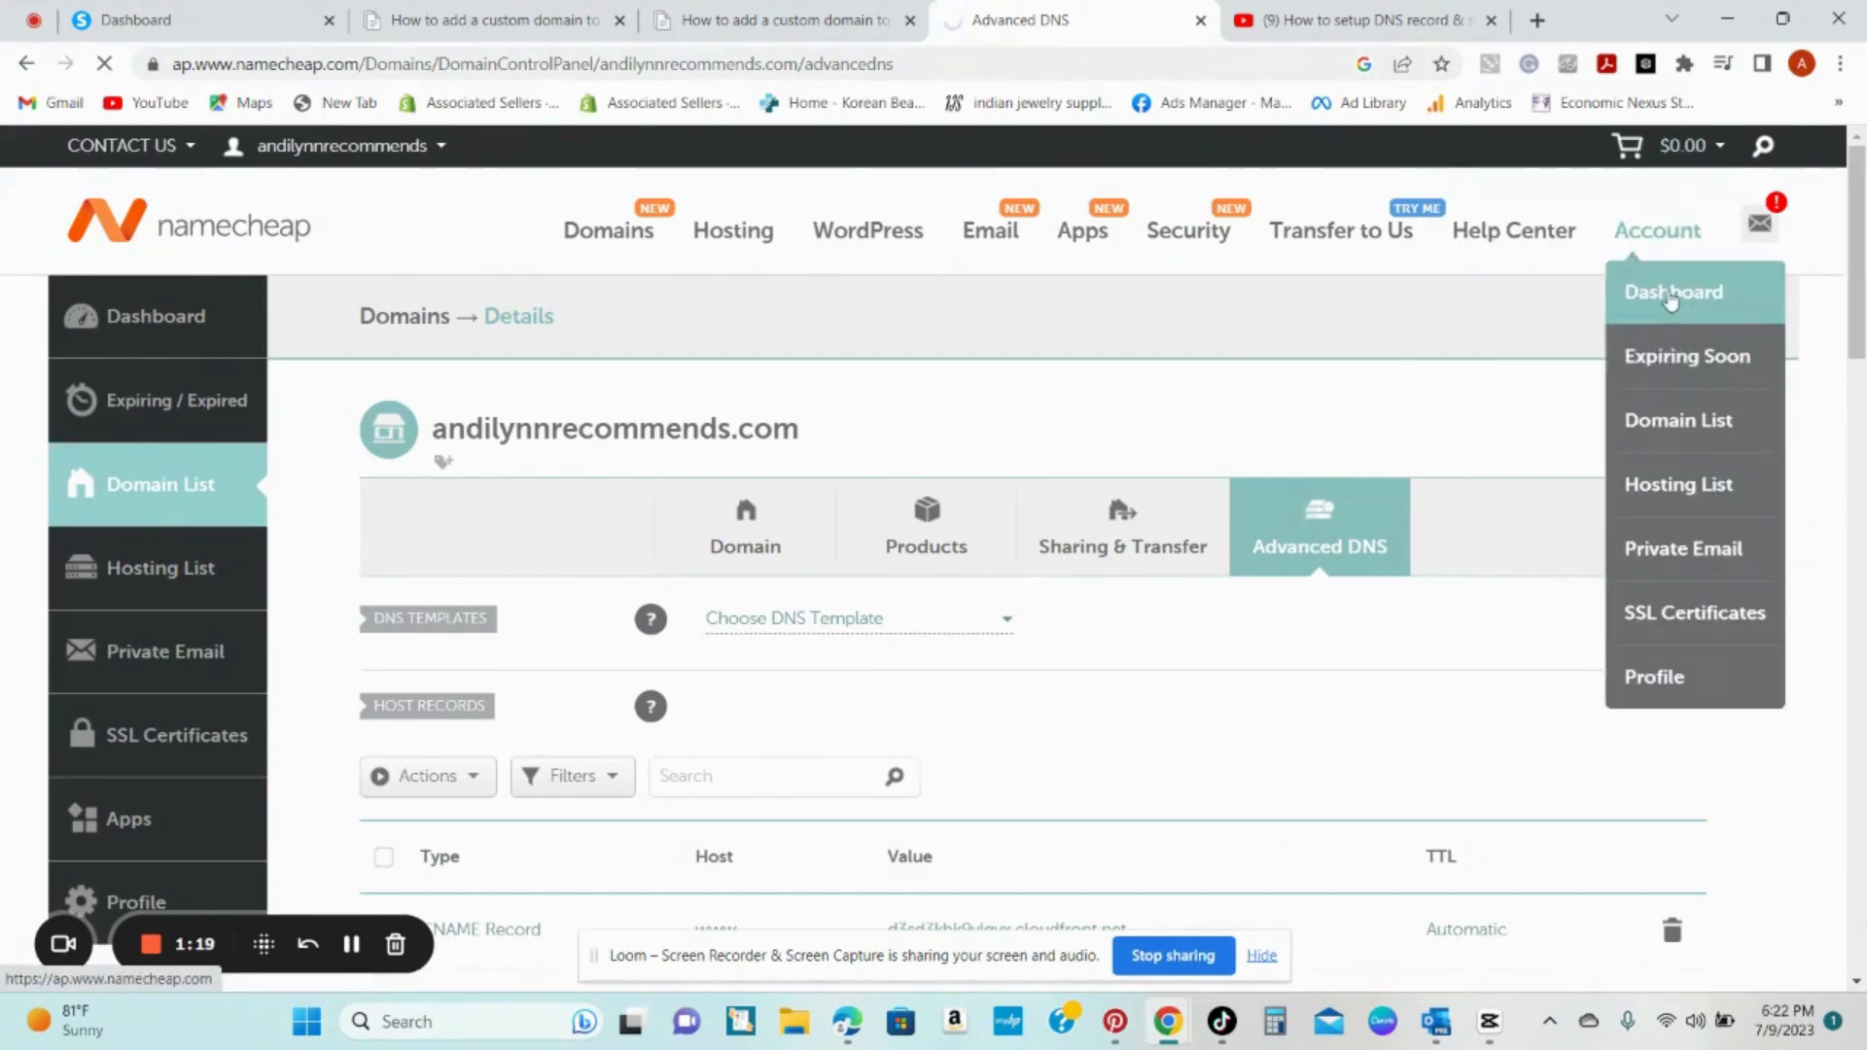
pyautogui.scroll(-1, 406, 822)
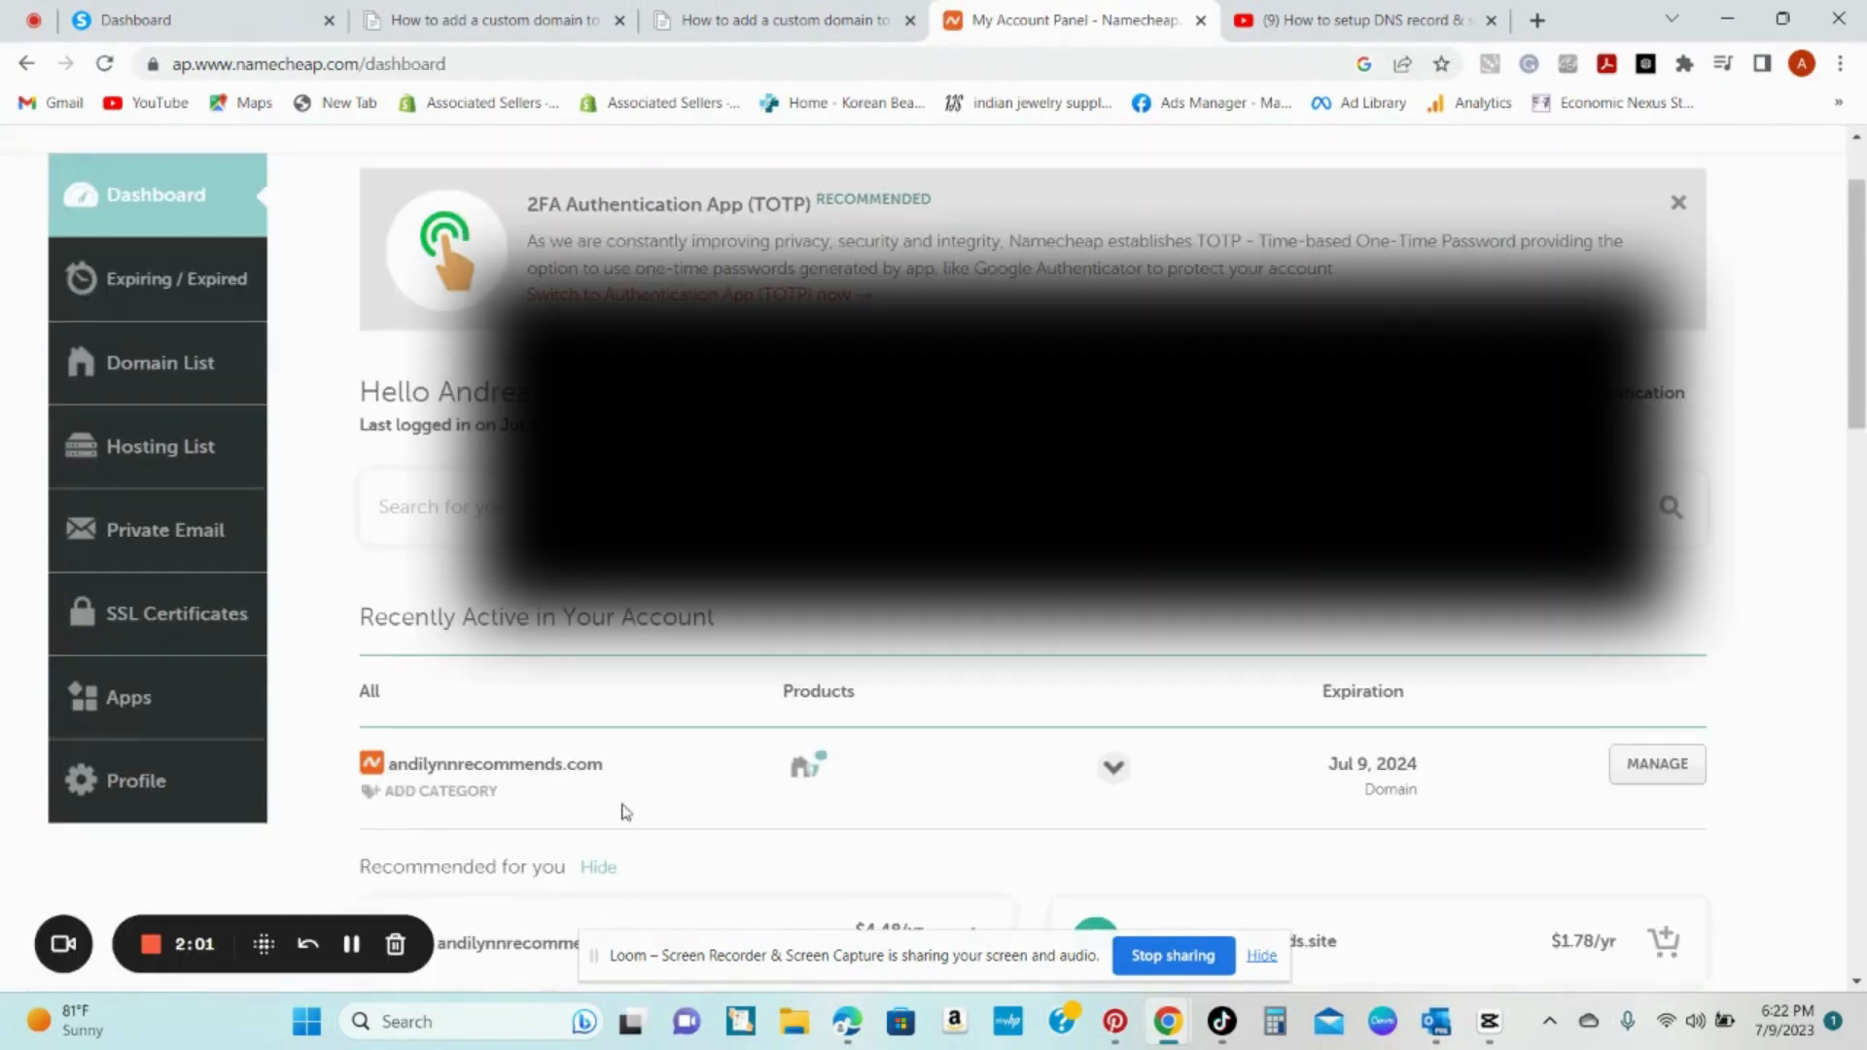
pyautogui.click(1690, 771)
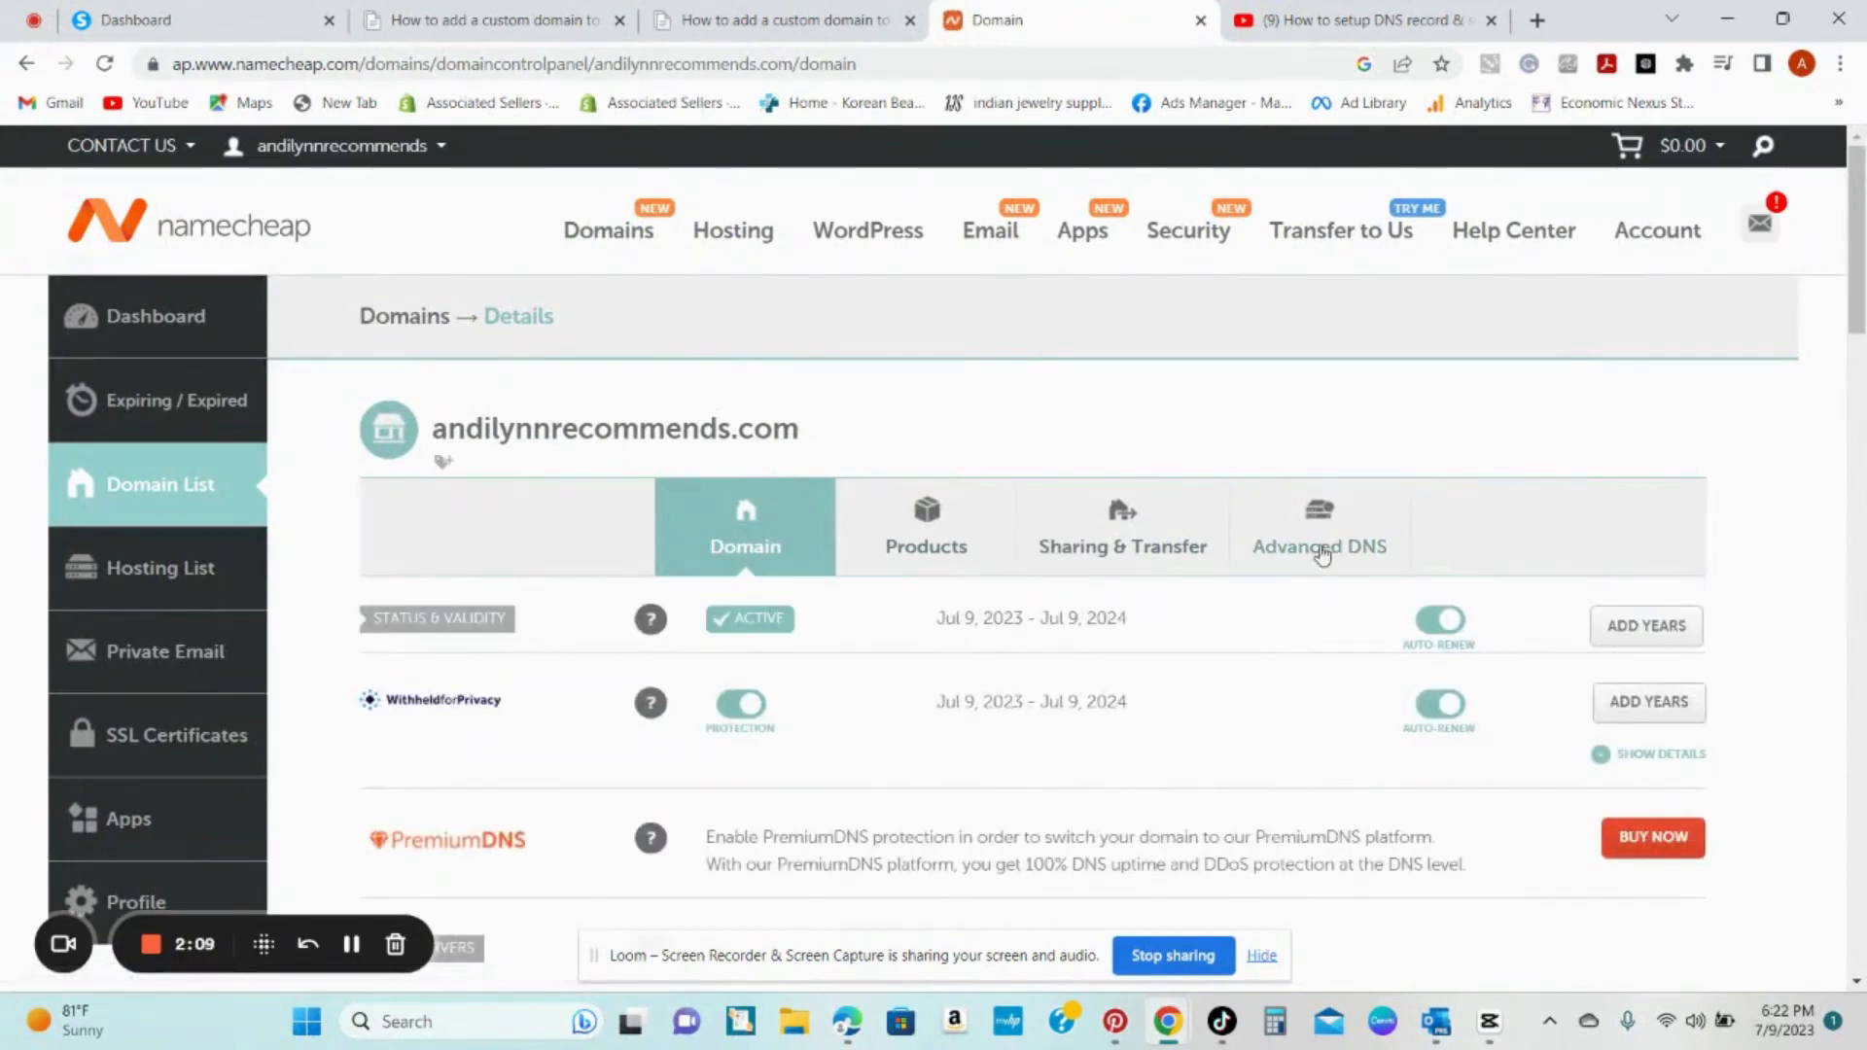
pyautogui.click(1362, 553)
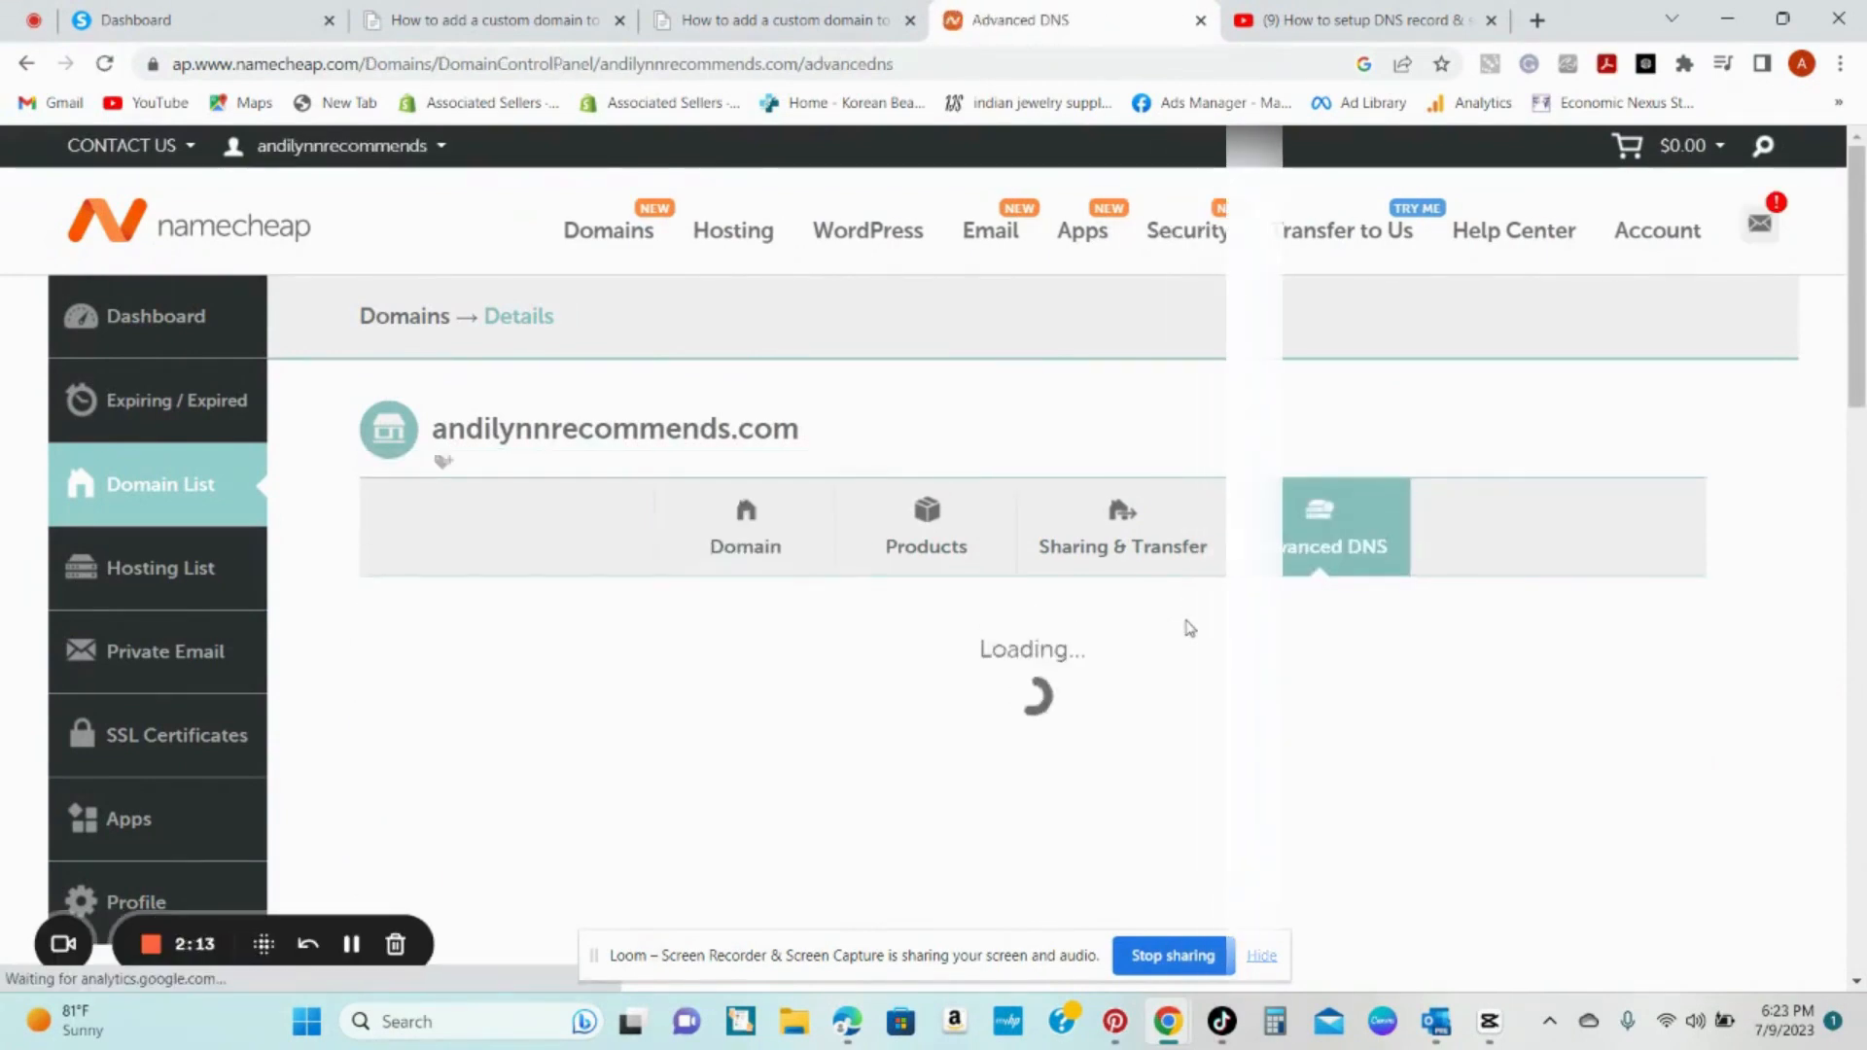
# Step: Start a new CNAME host record and enter www as its host
pyautogui.scroll(-1, 1192, 625)
pyautogui.scroll(-2, 1197, 622)
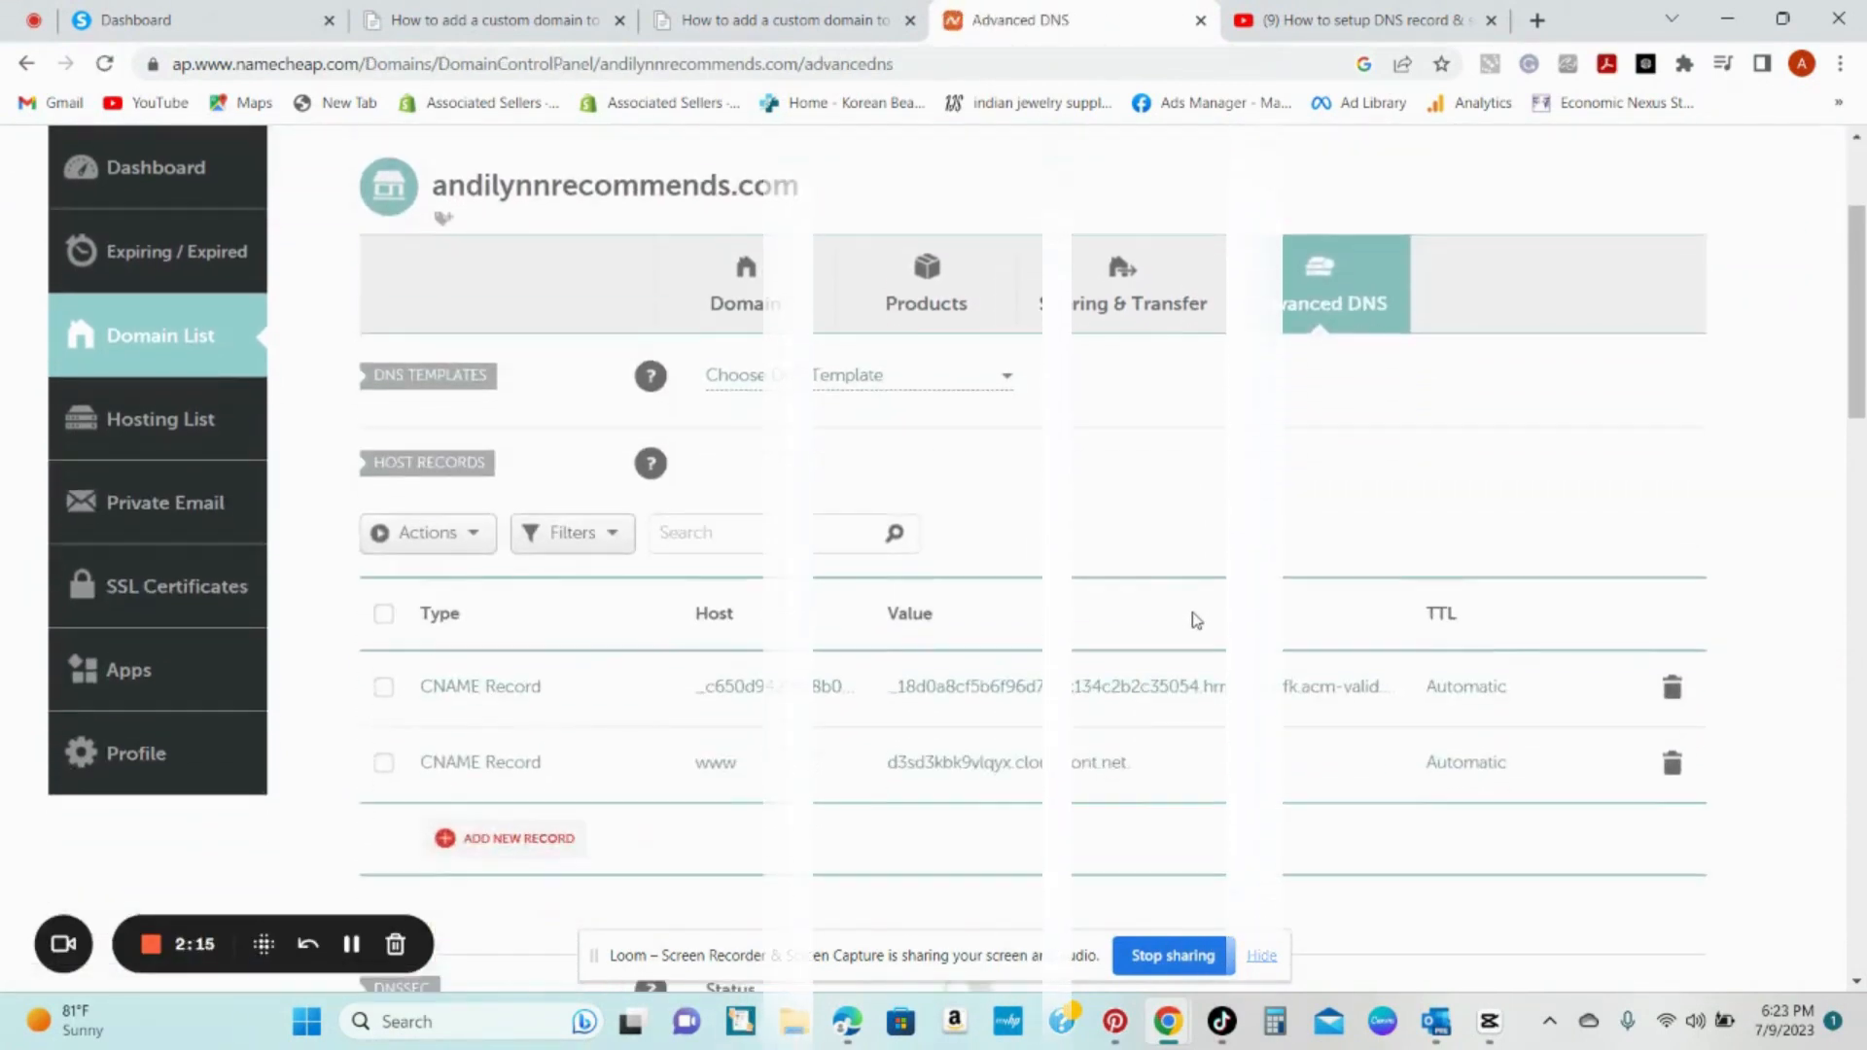
pyautogui.scroll(-1, 1566, 554)
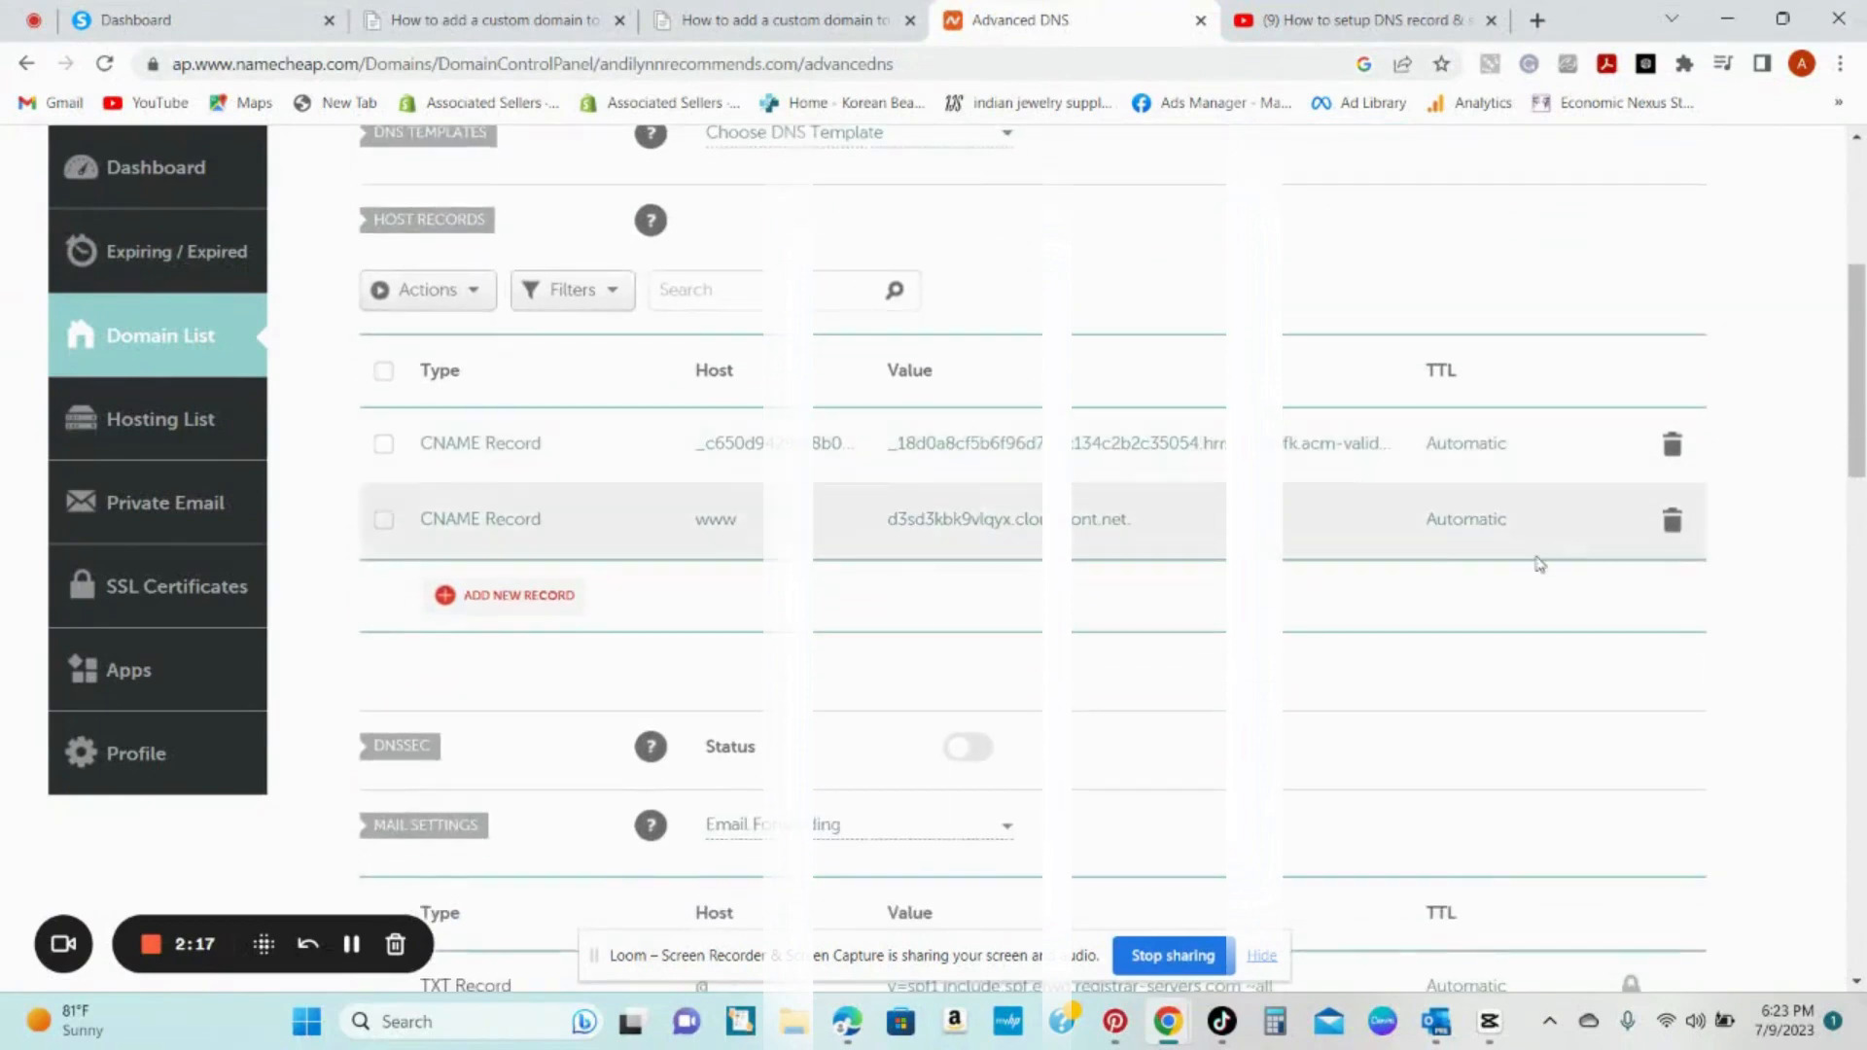
pyautogui.scroll(-1, 632, 588)
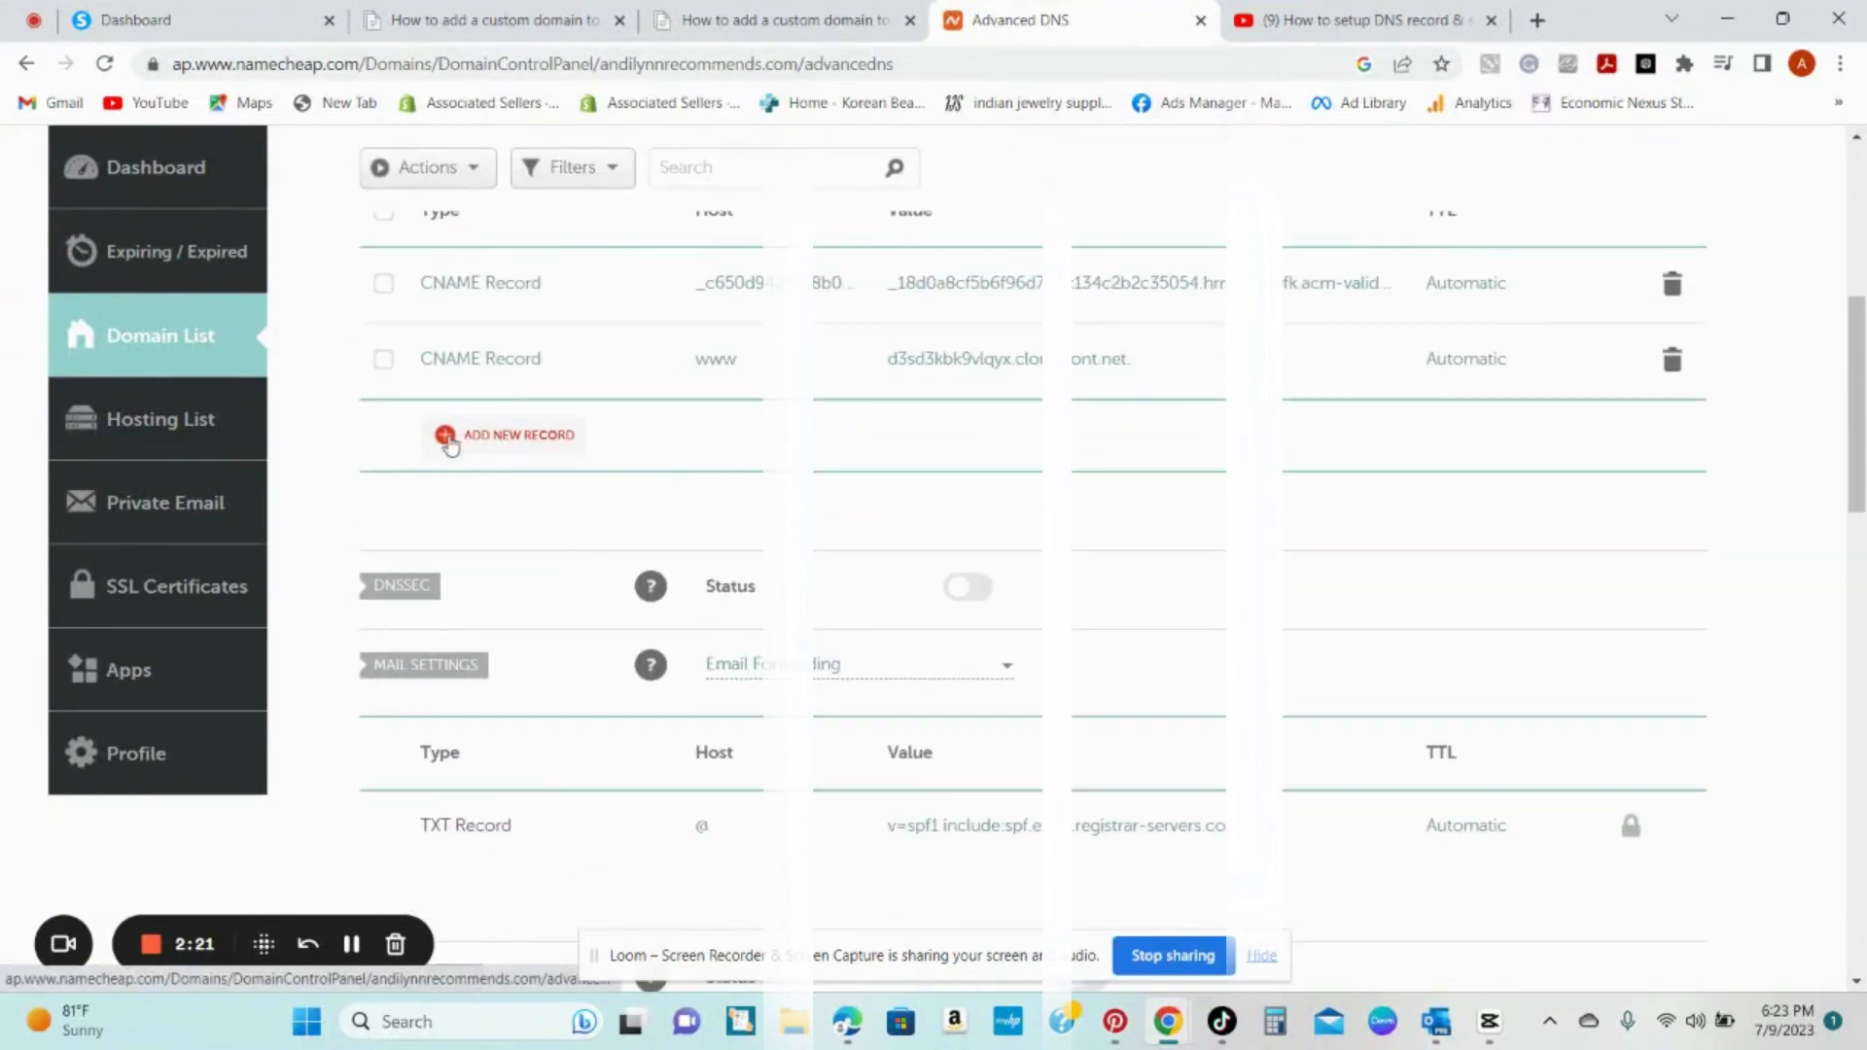
pyautogui.click(465, 437)
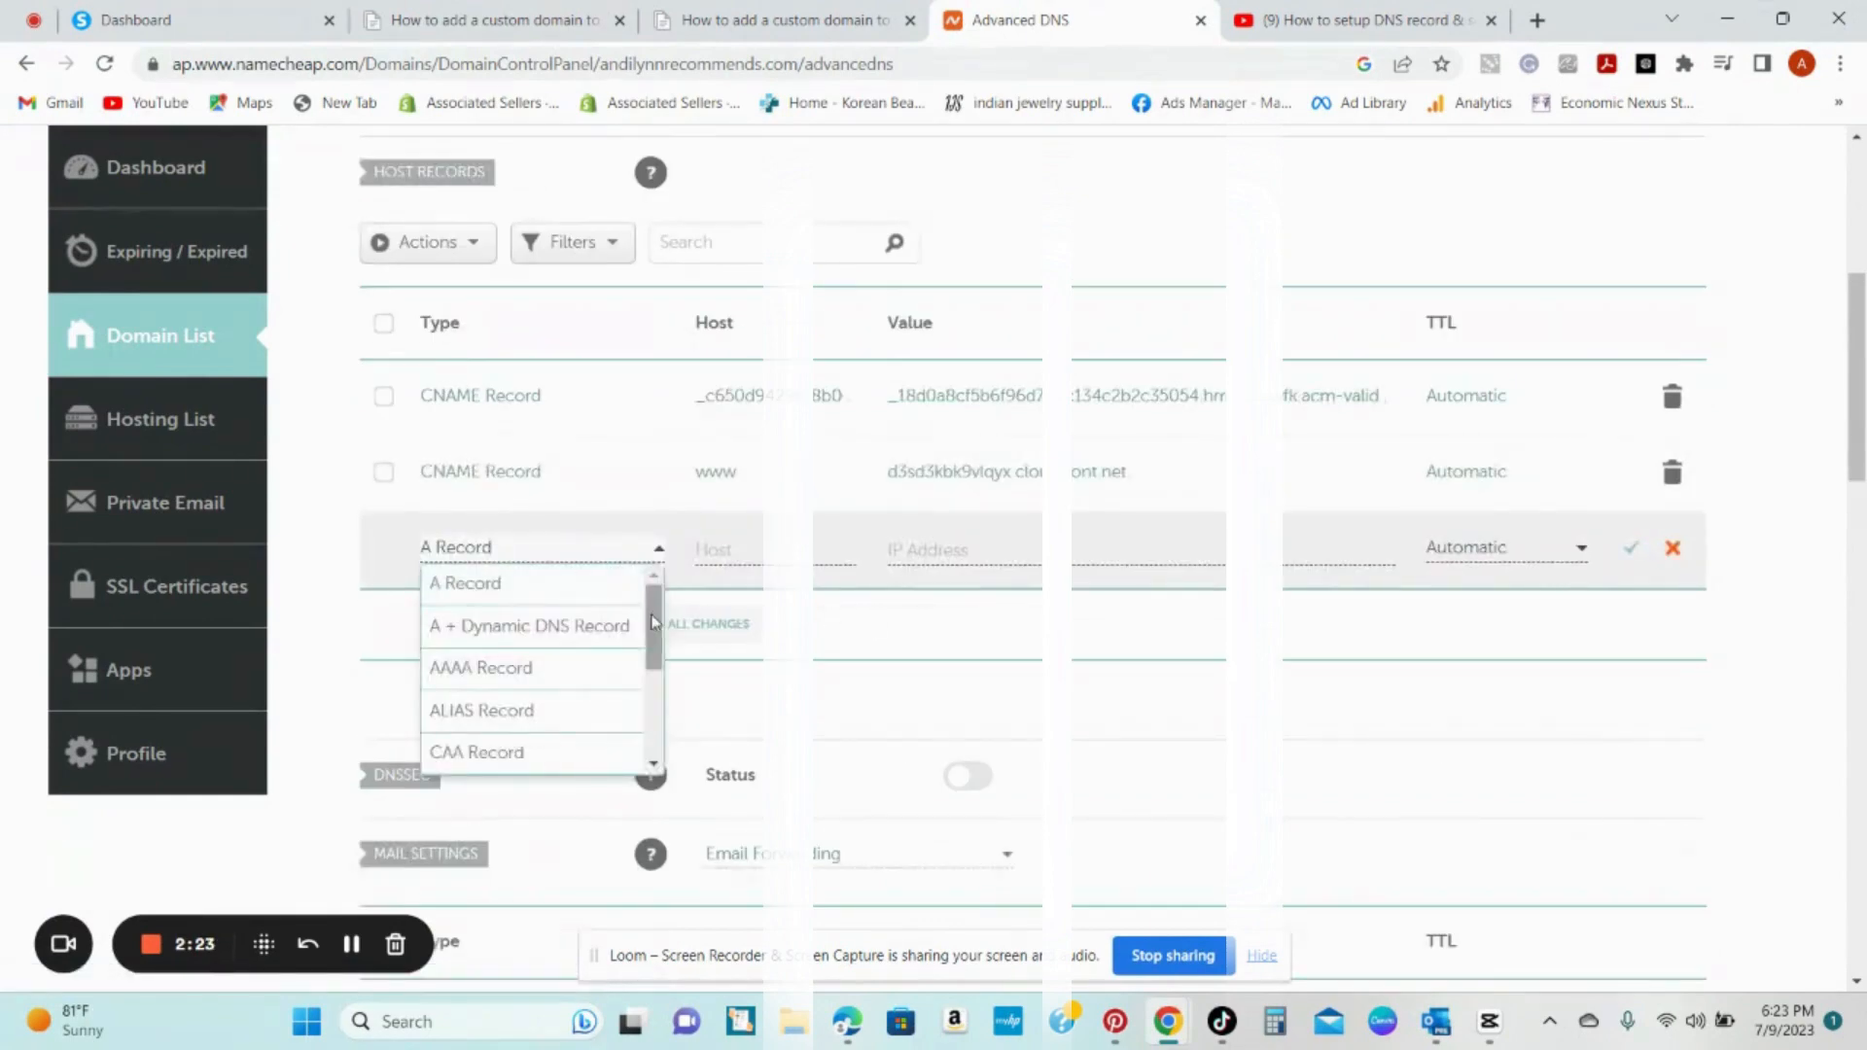
pyautogui.moveTo(651, 627); pyautogui.dragTo(650, 681)
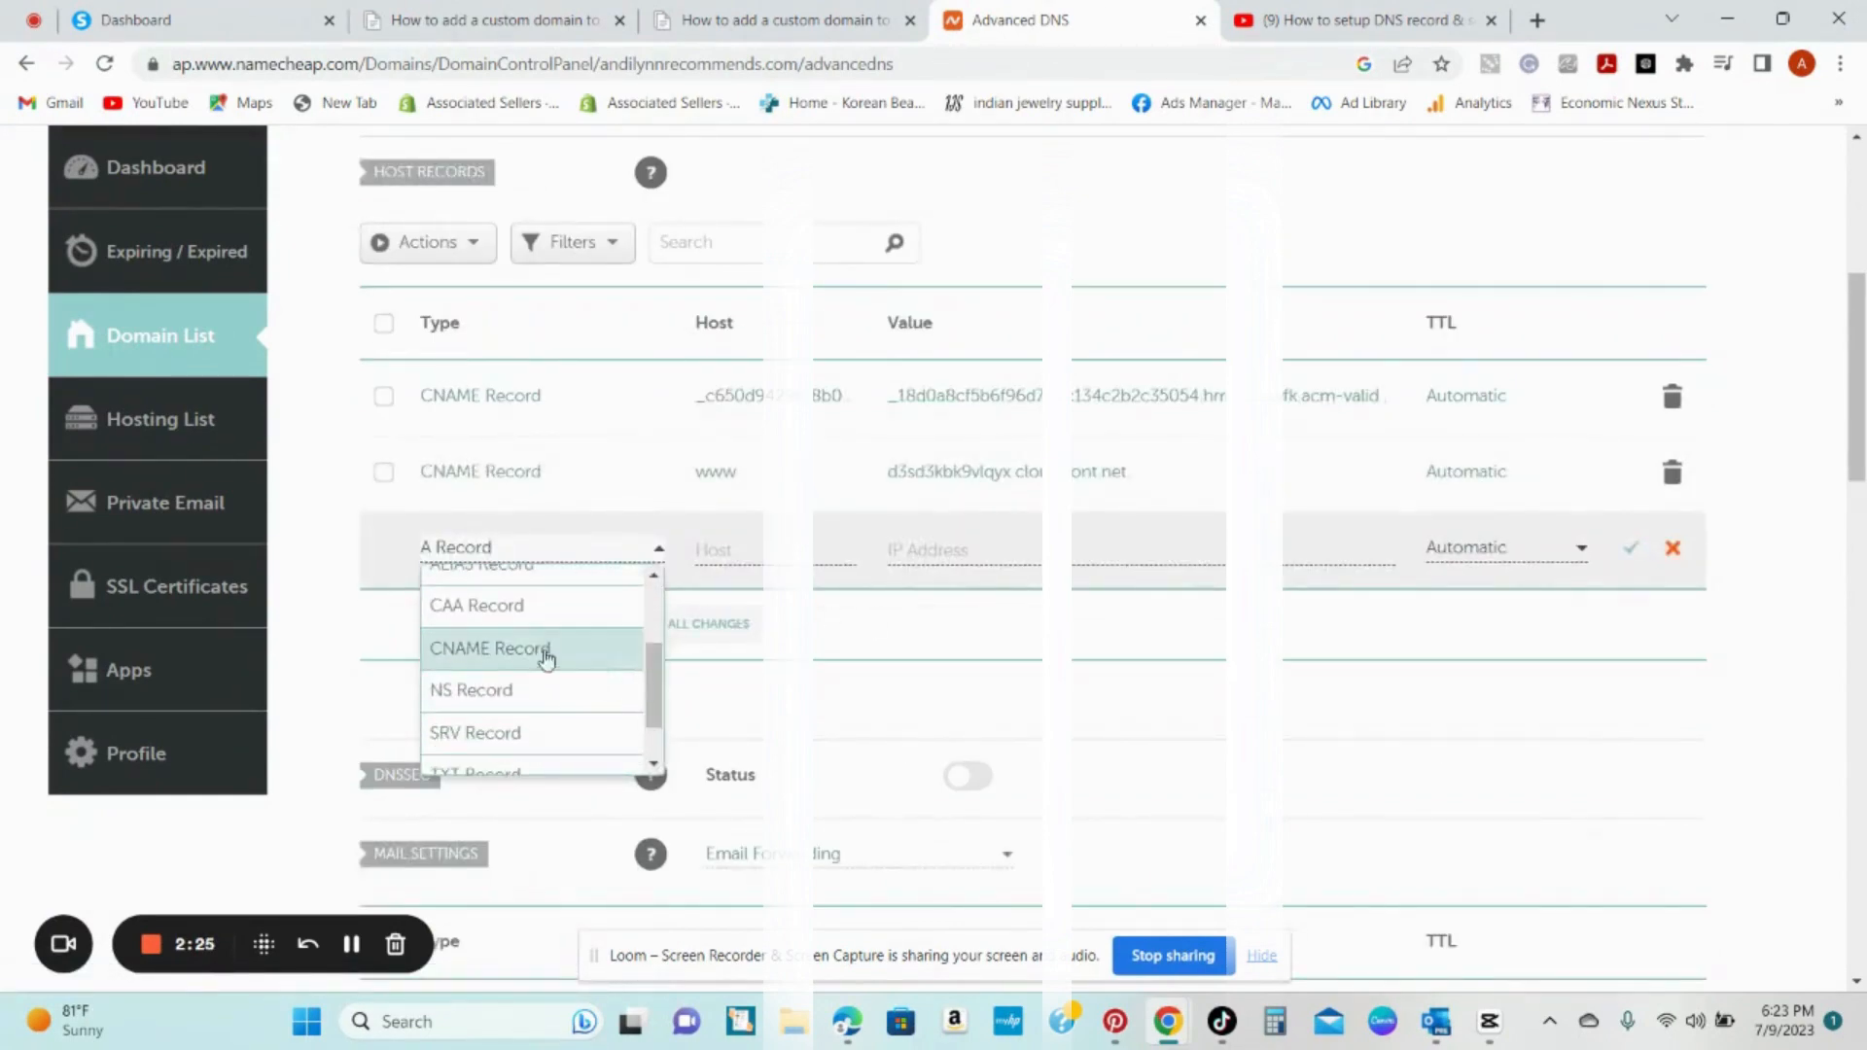
pyautogui.click(516, 649)
pyautogui.click(730, 551)
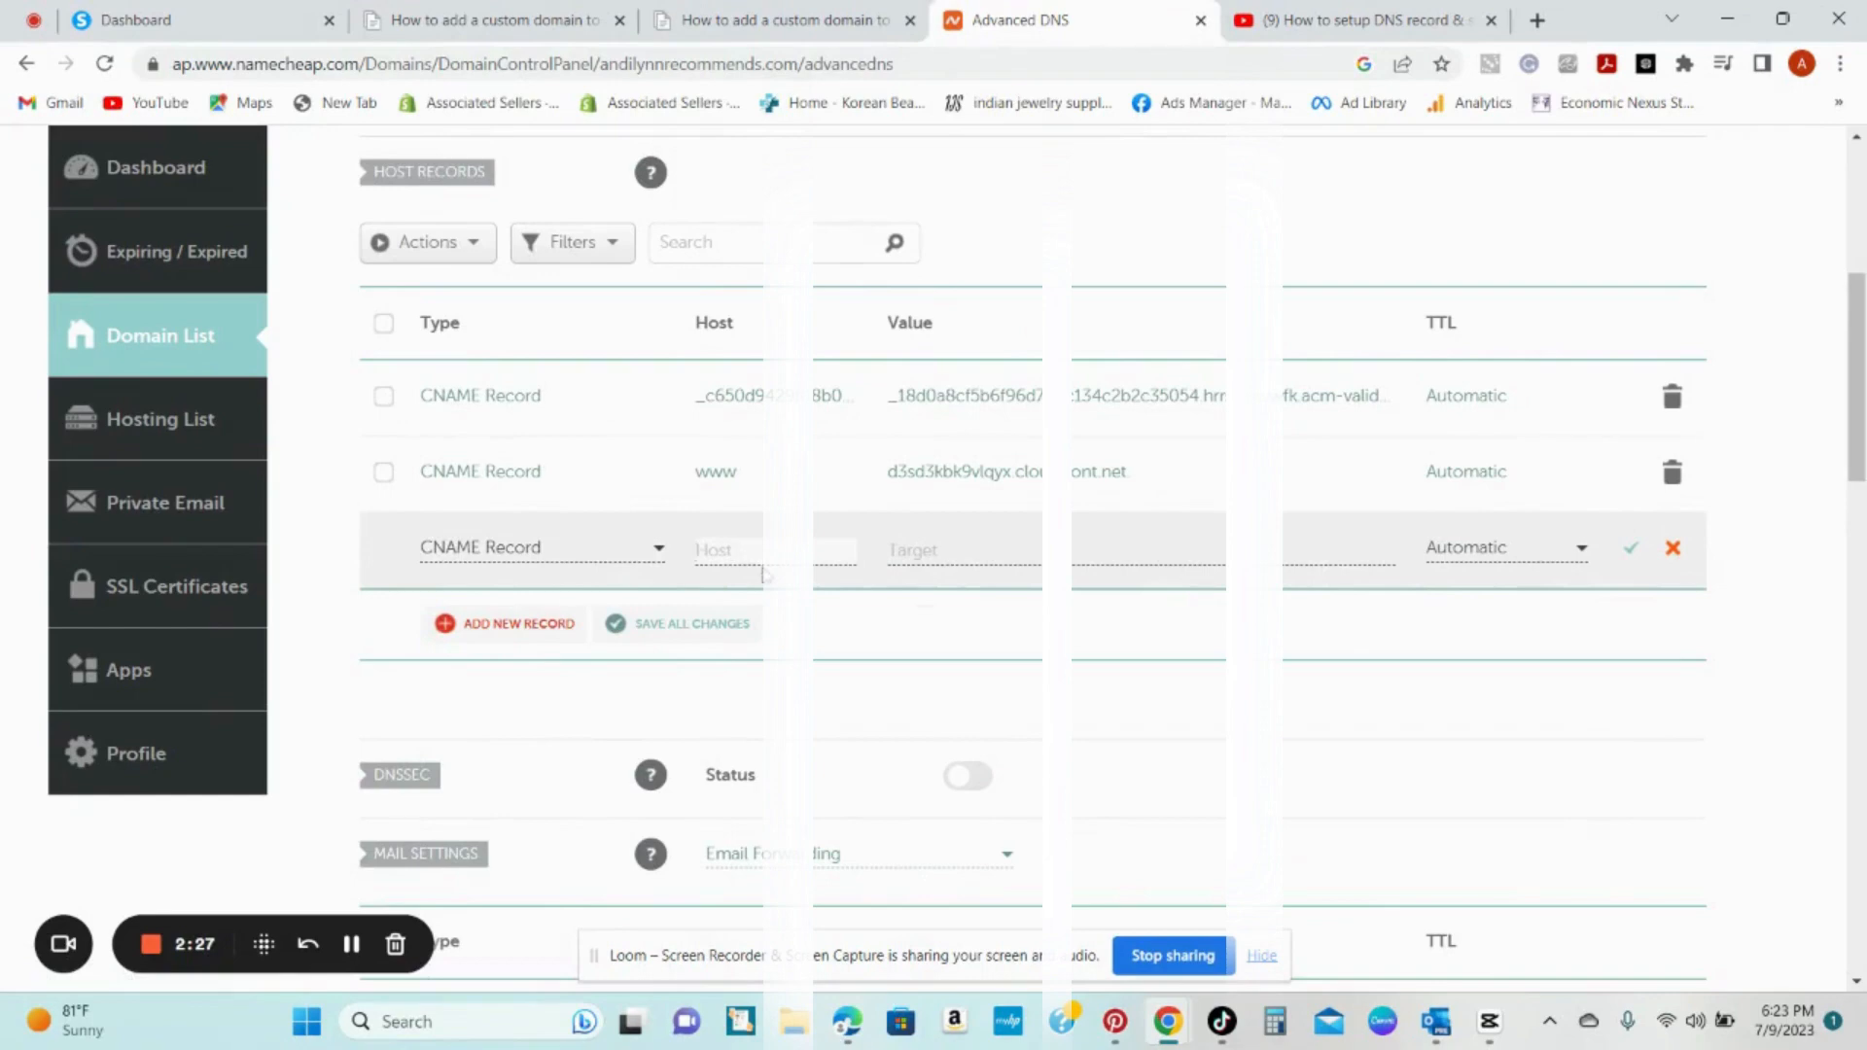
pyautogui.write('www')
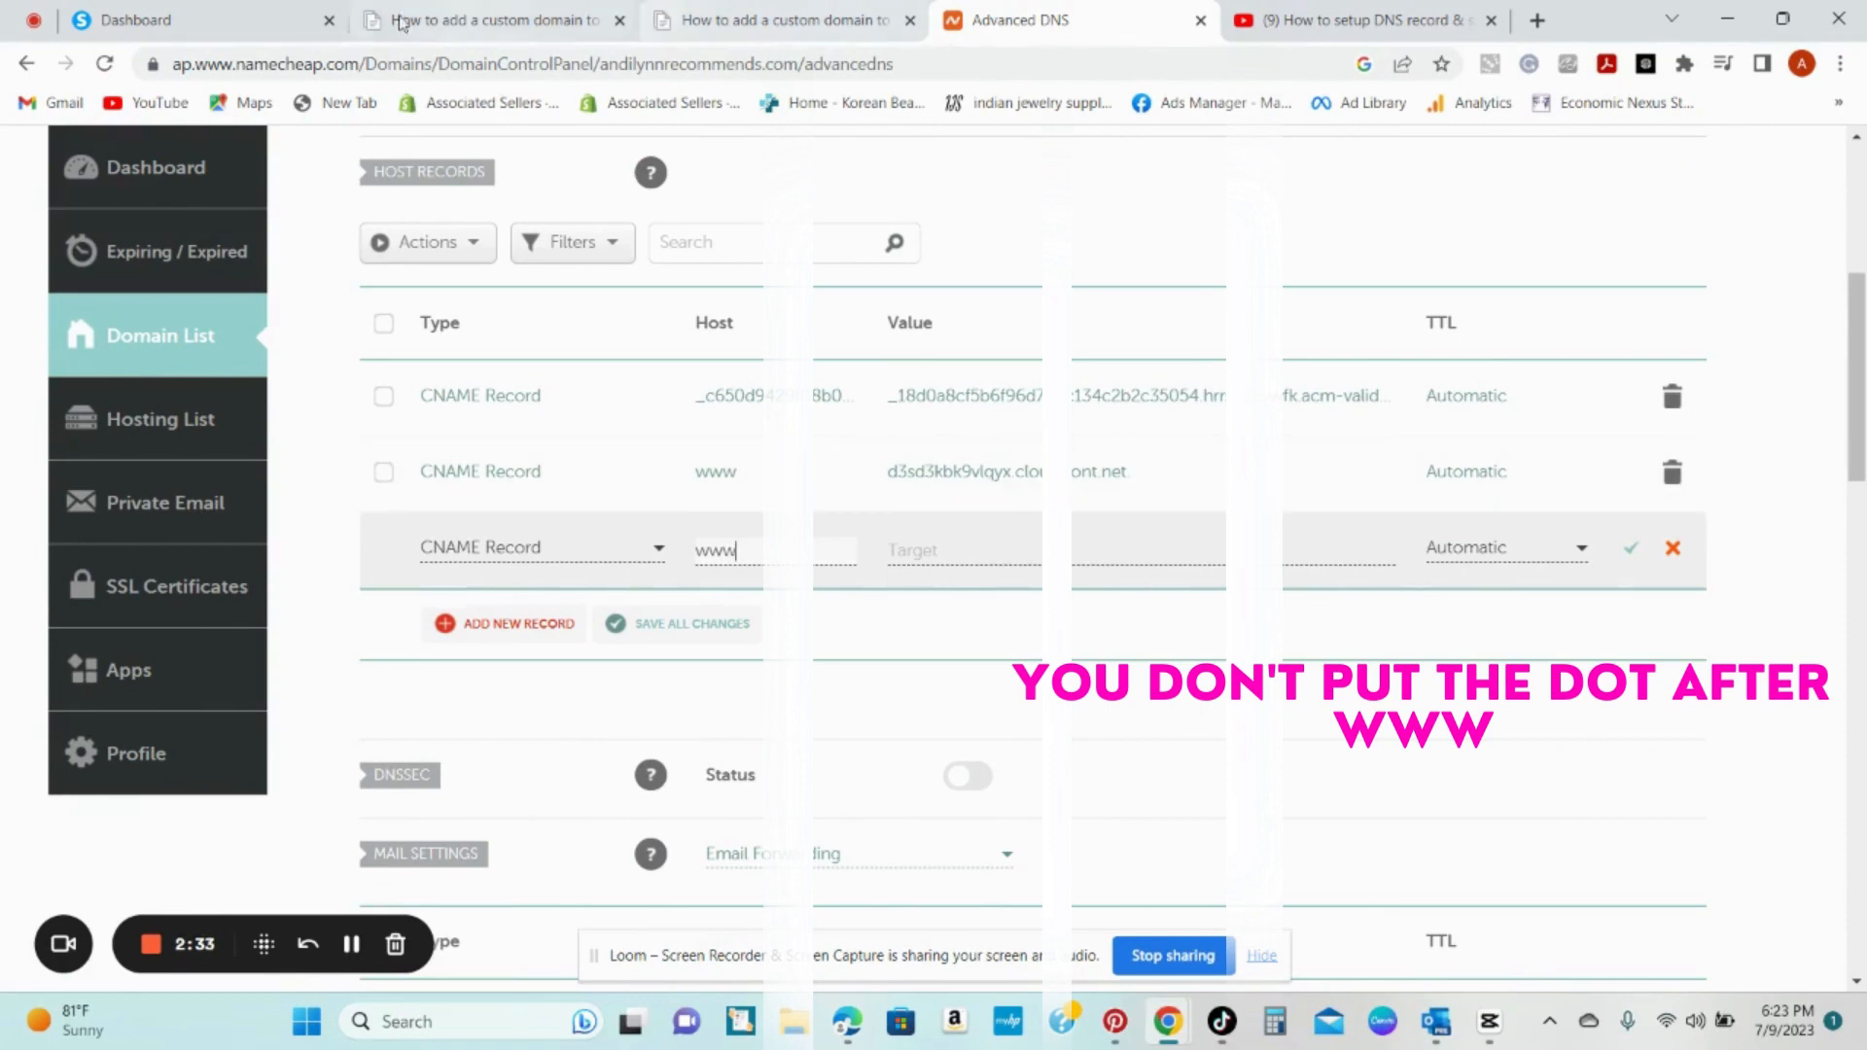
# Step: Copy the target d3sd3kbk9vlqyx.cloudfront.net from systeme.io's DNS configuration into the www record in Namecheap, and discard that duplicate record
pyautogui.click(136, 19)
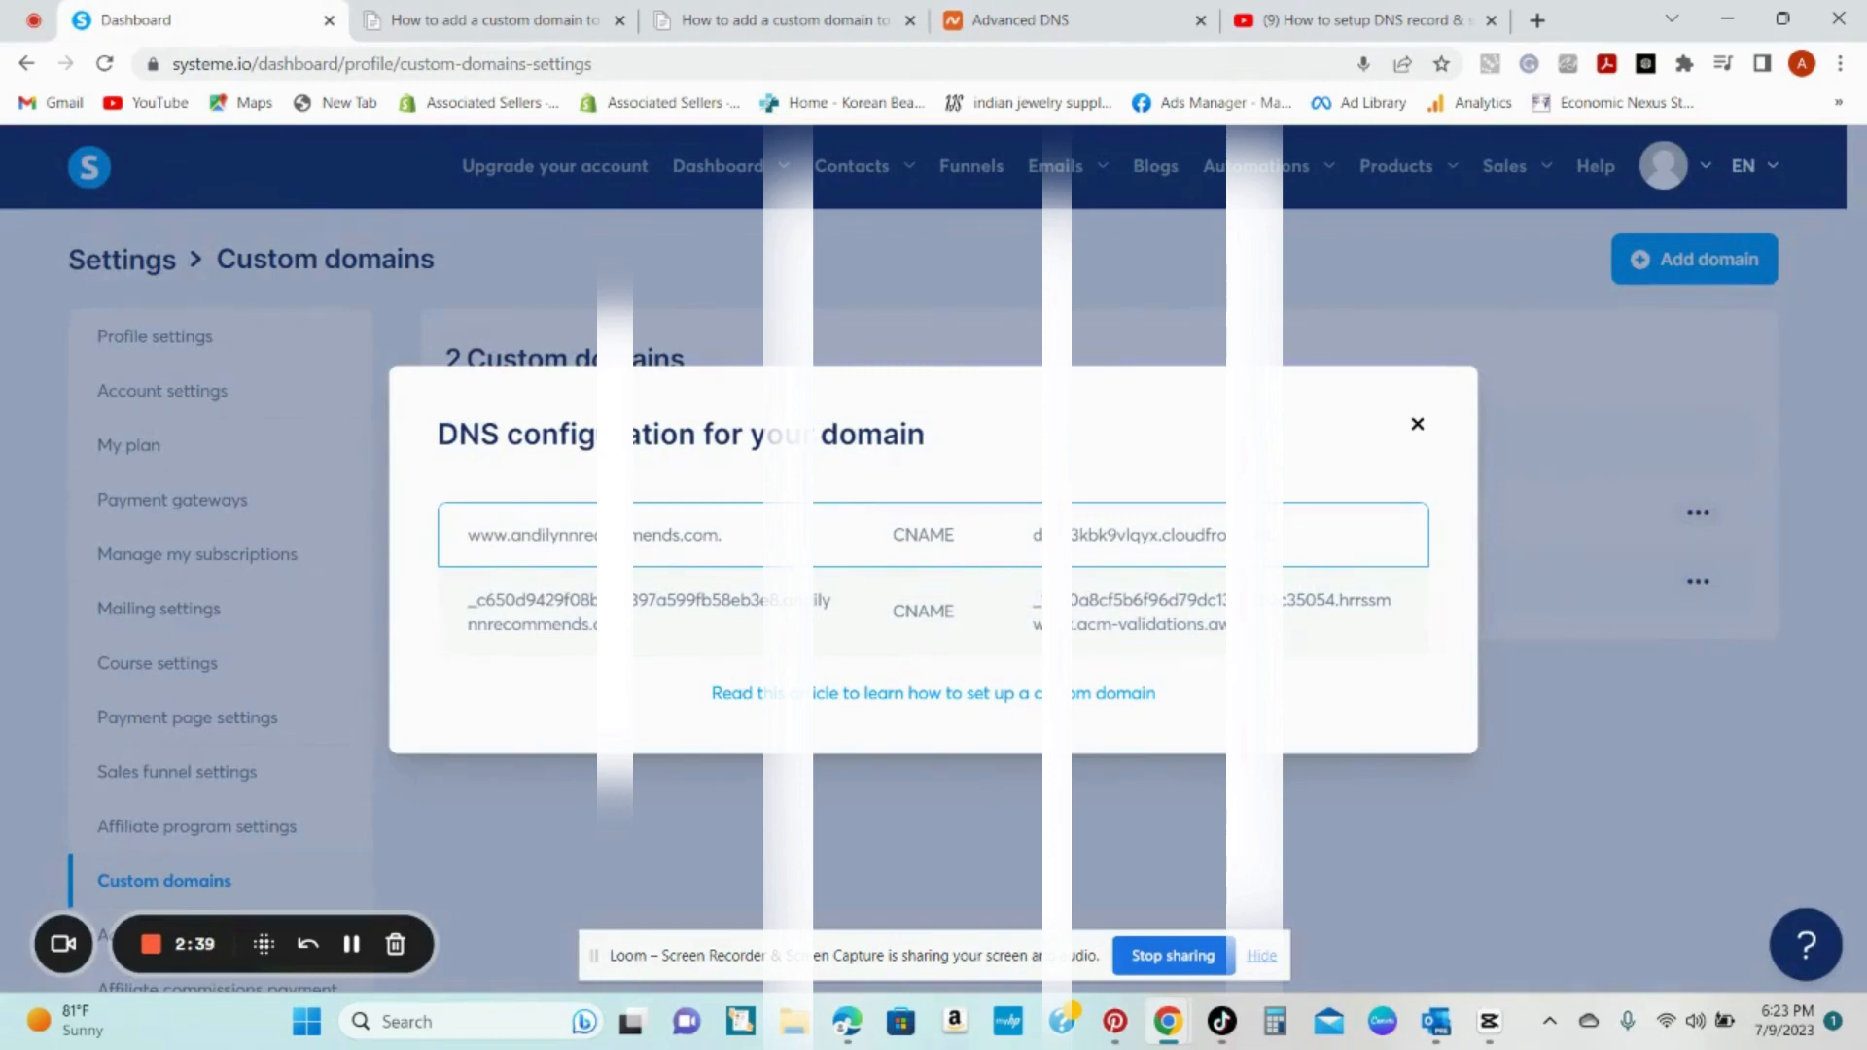
pyautogui.moveTo(1036, 534); pyautogui.dragTo(1284, 548)
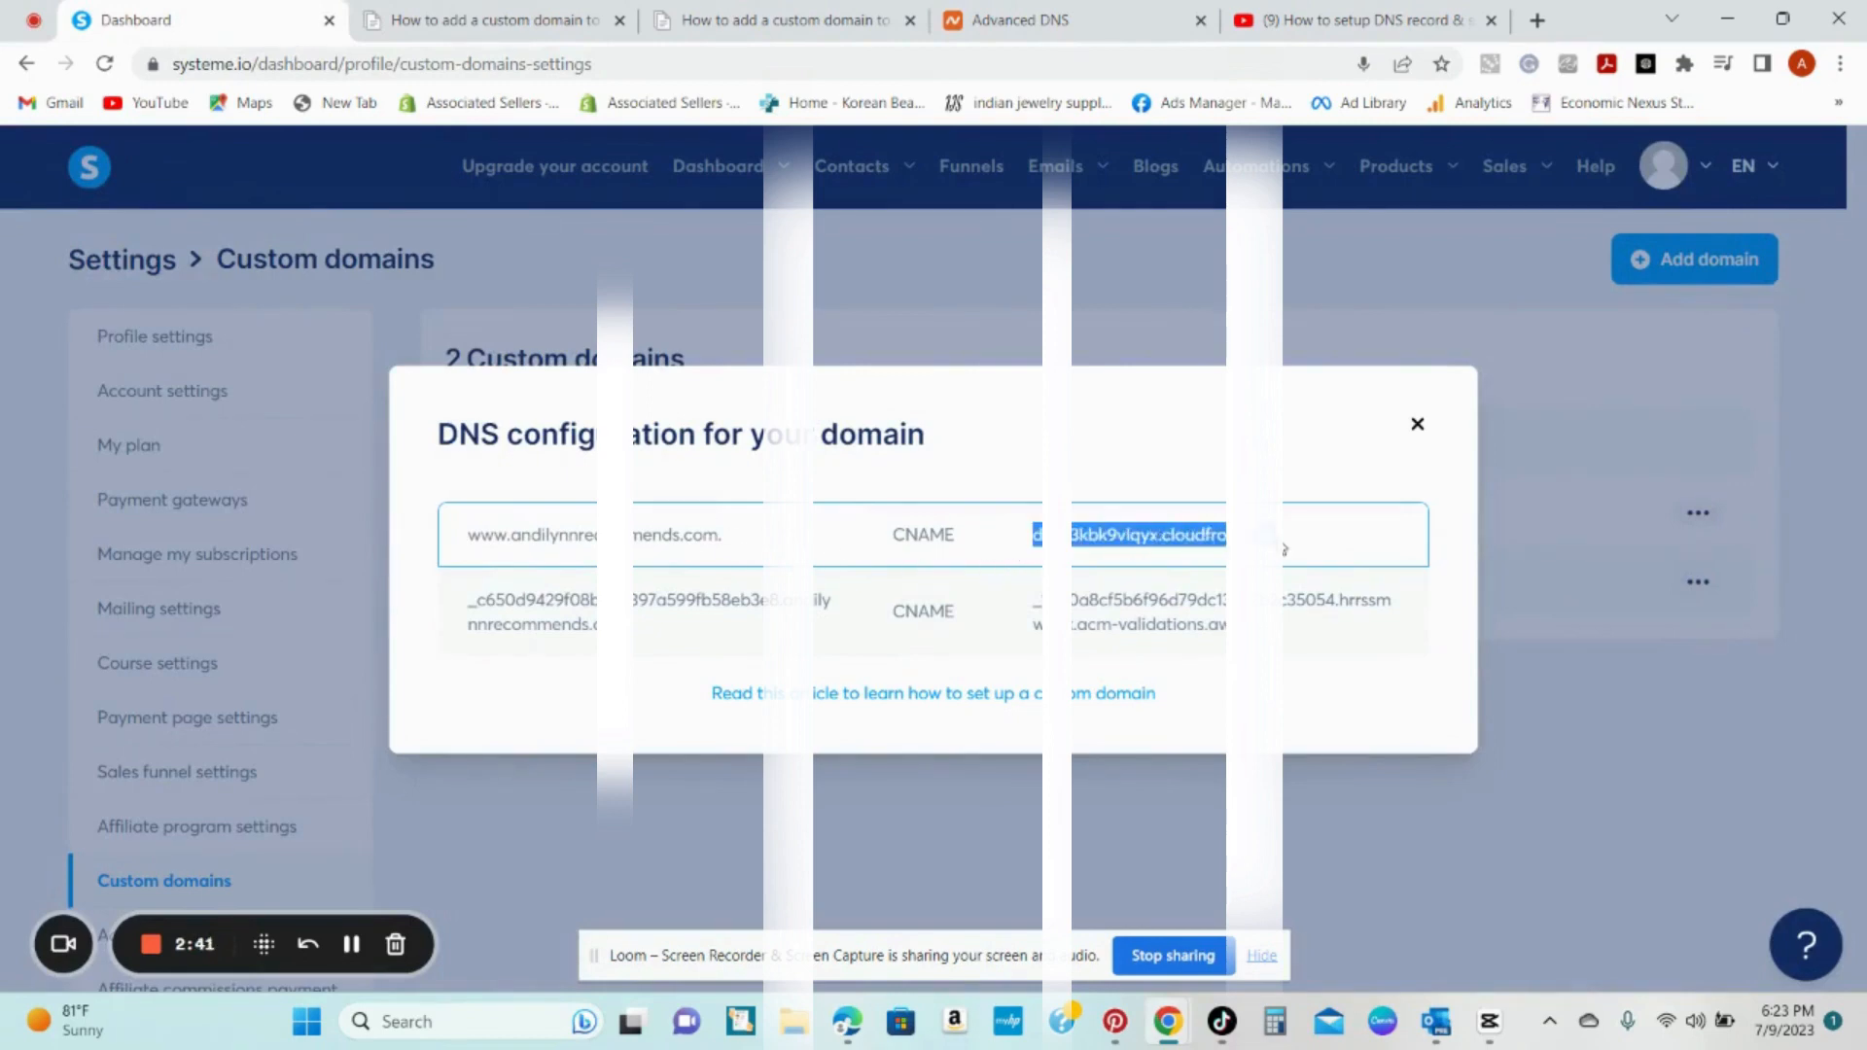
pyautogui.rightClick(1282, 541)
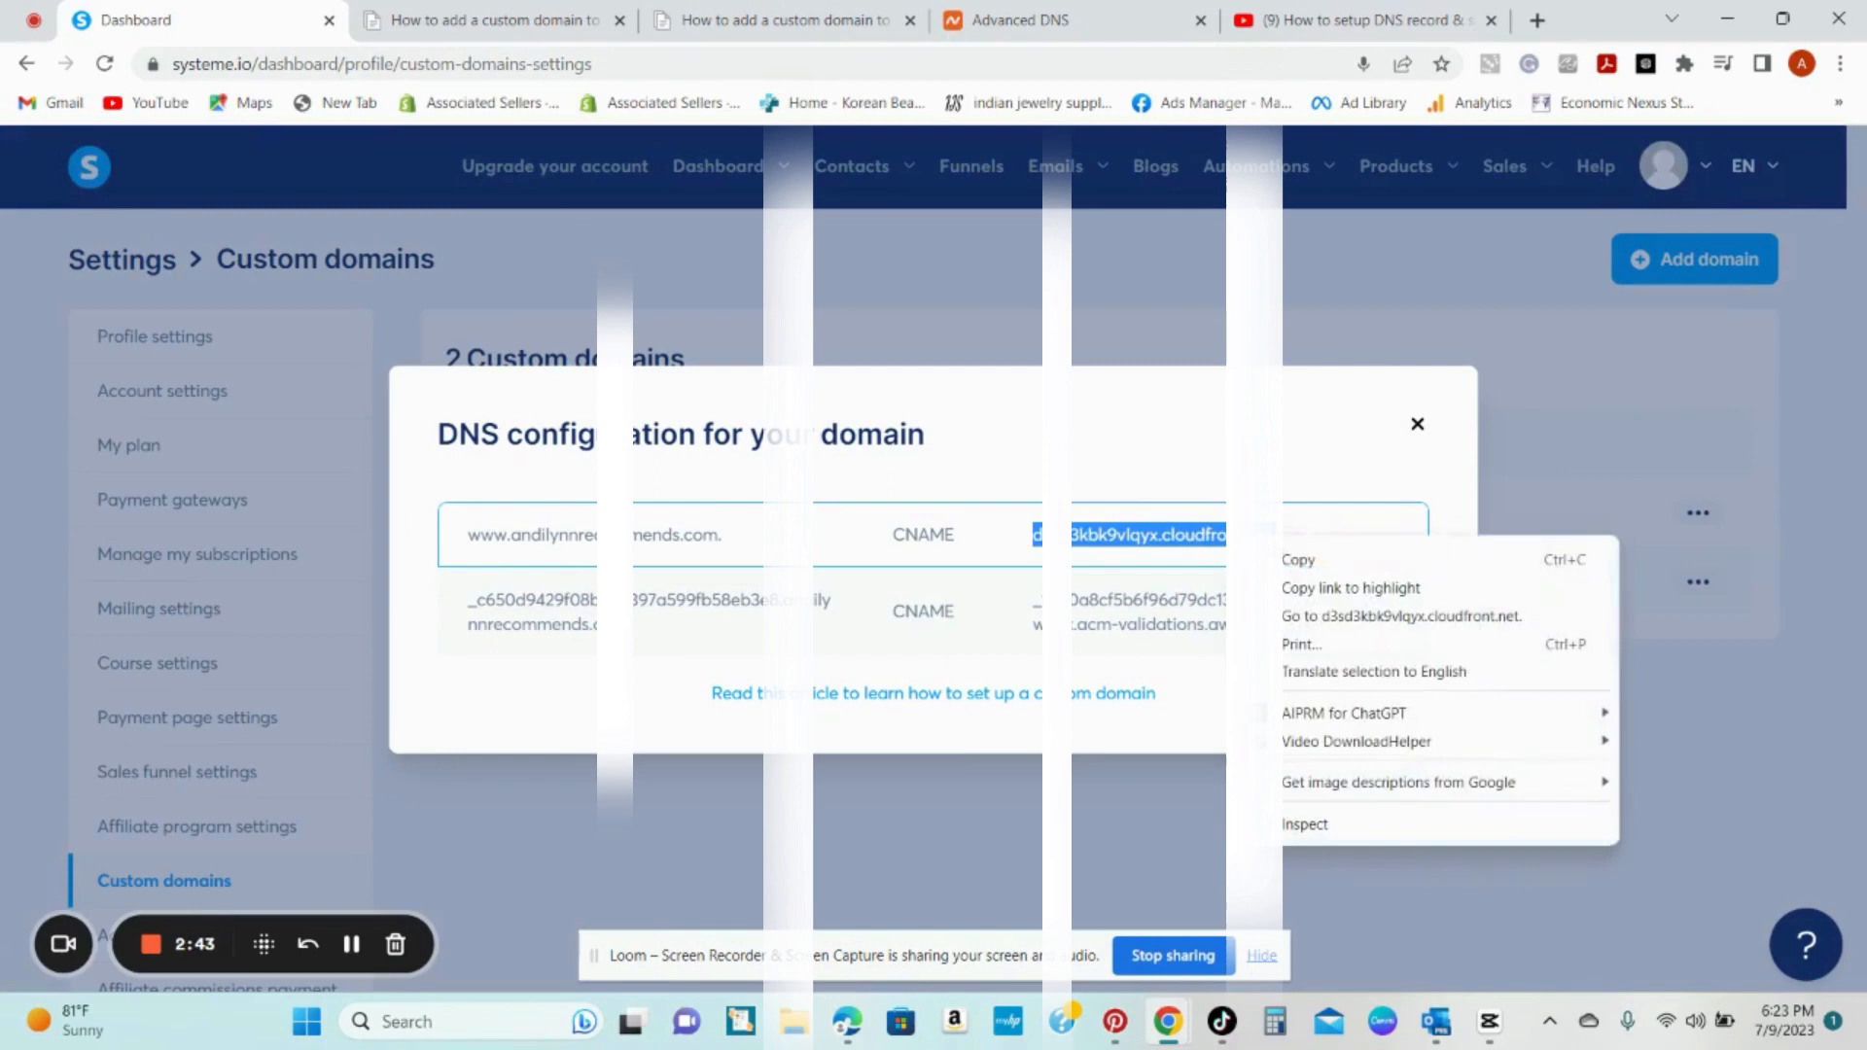
pyautogui.click(1301, 554)
pyautogui.click(1040, 29)
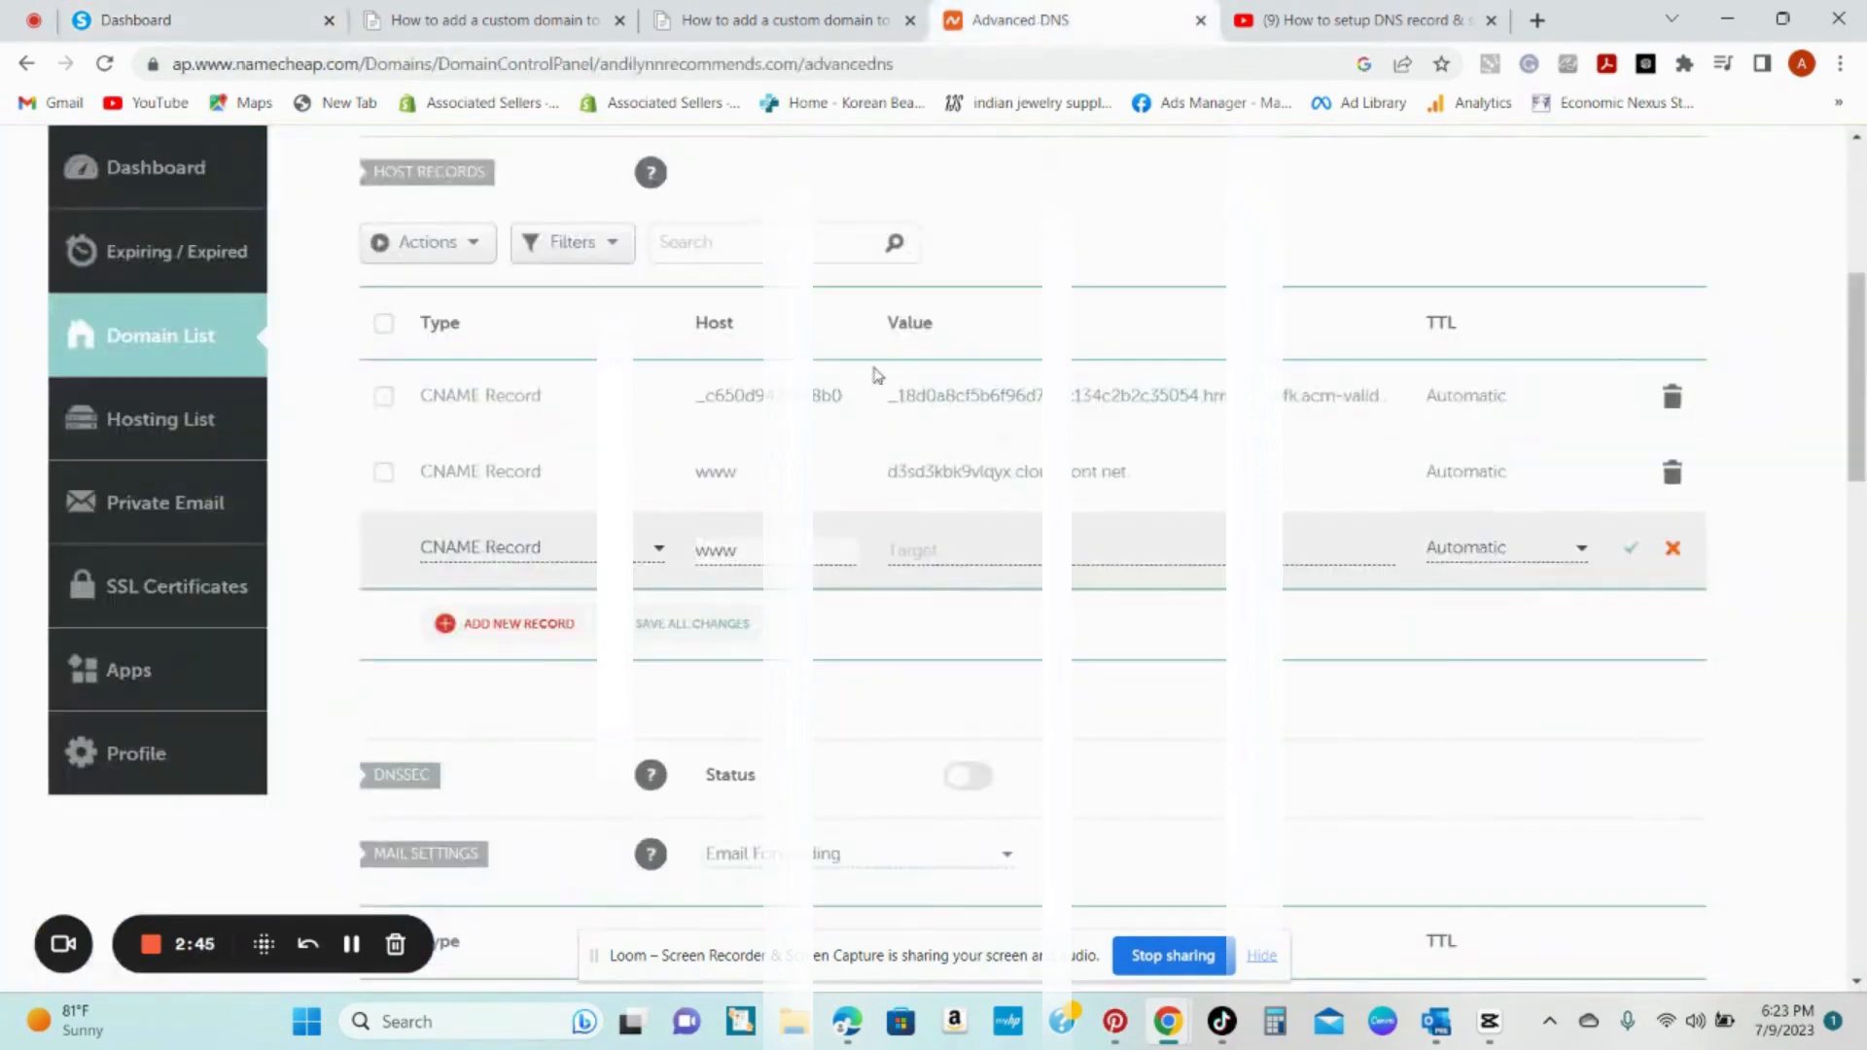
pyautogui.rightClick(963, 547)
pyautogui.click(1080, 275)
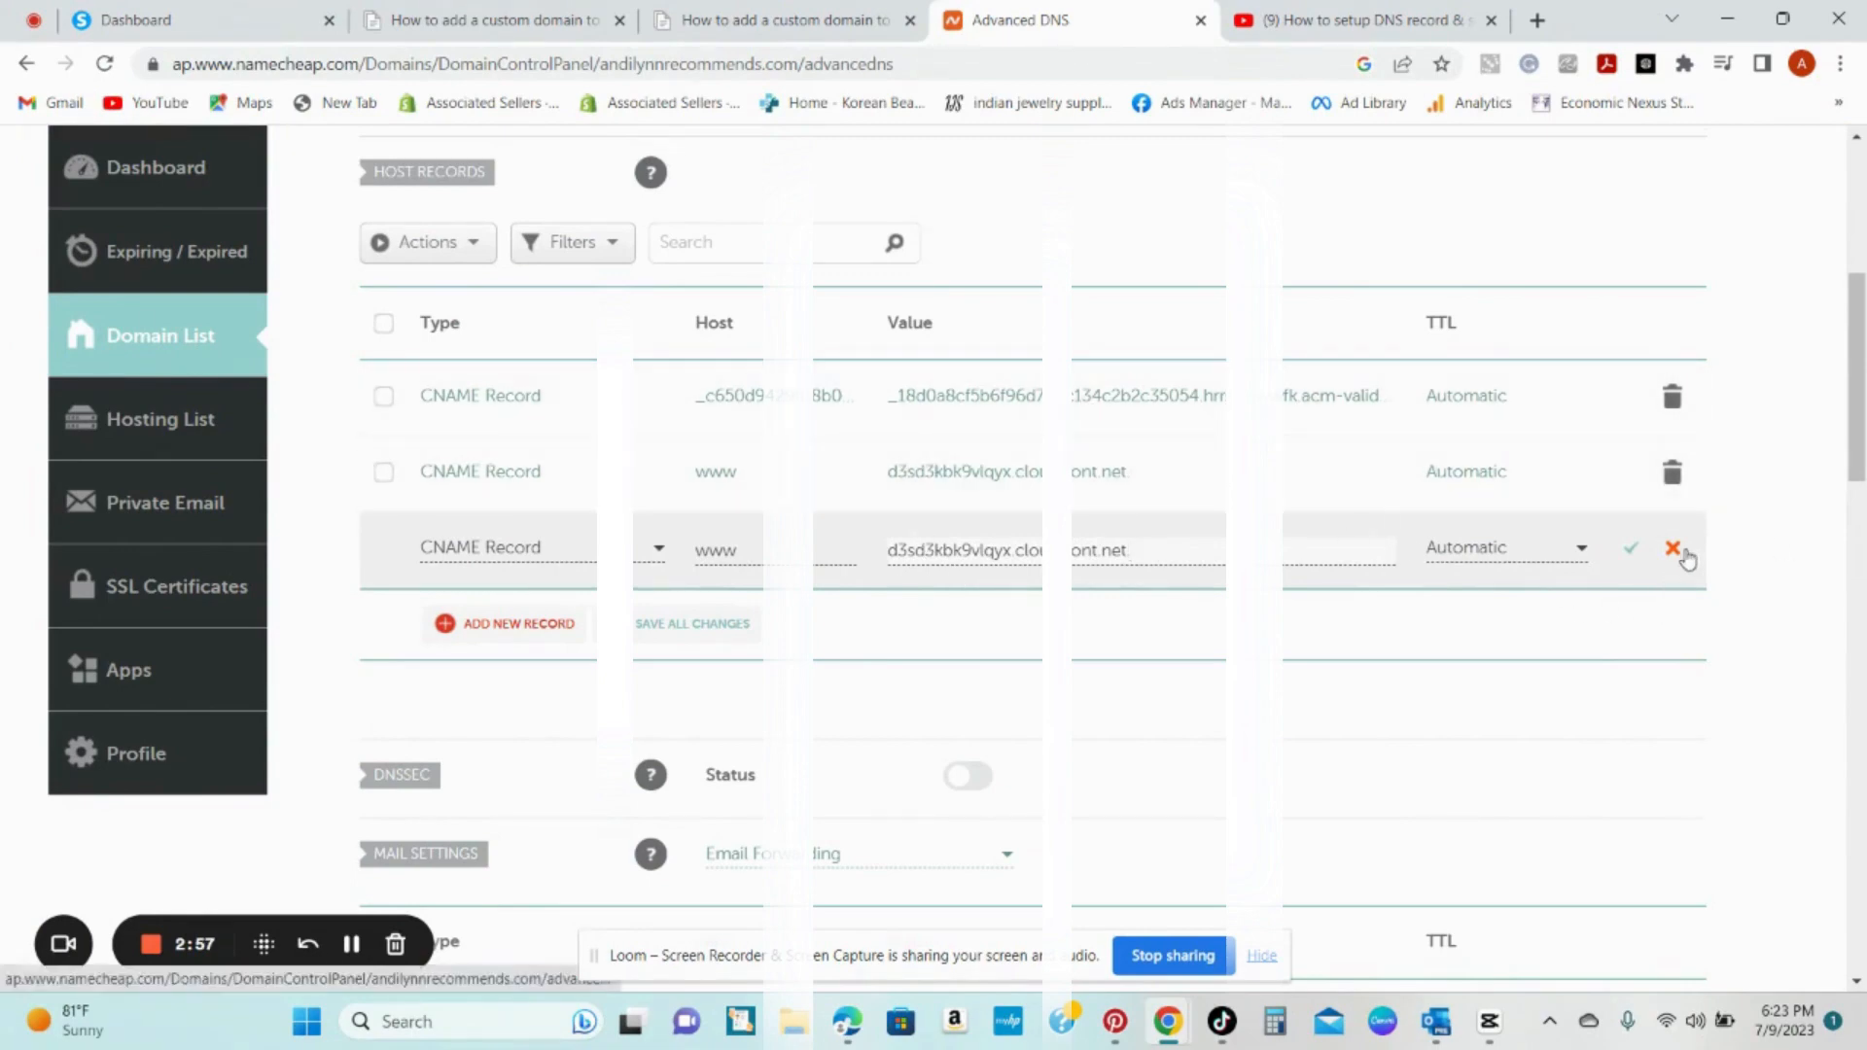
pyautogui.click(1674, 550)
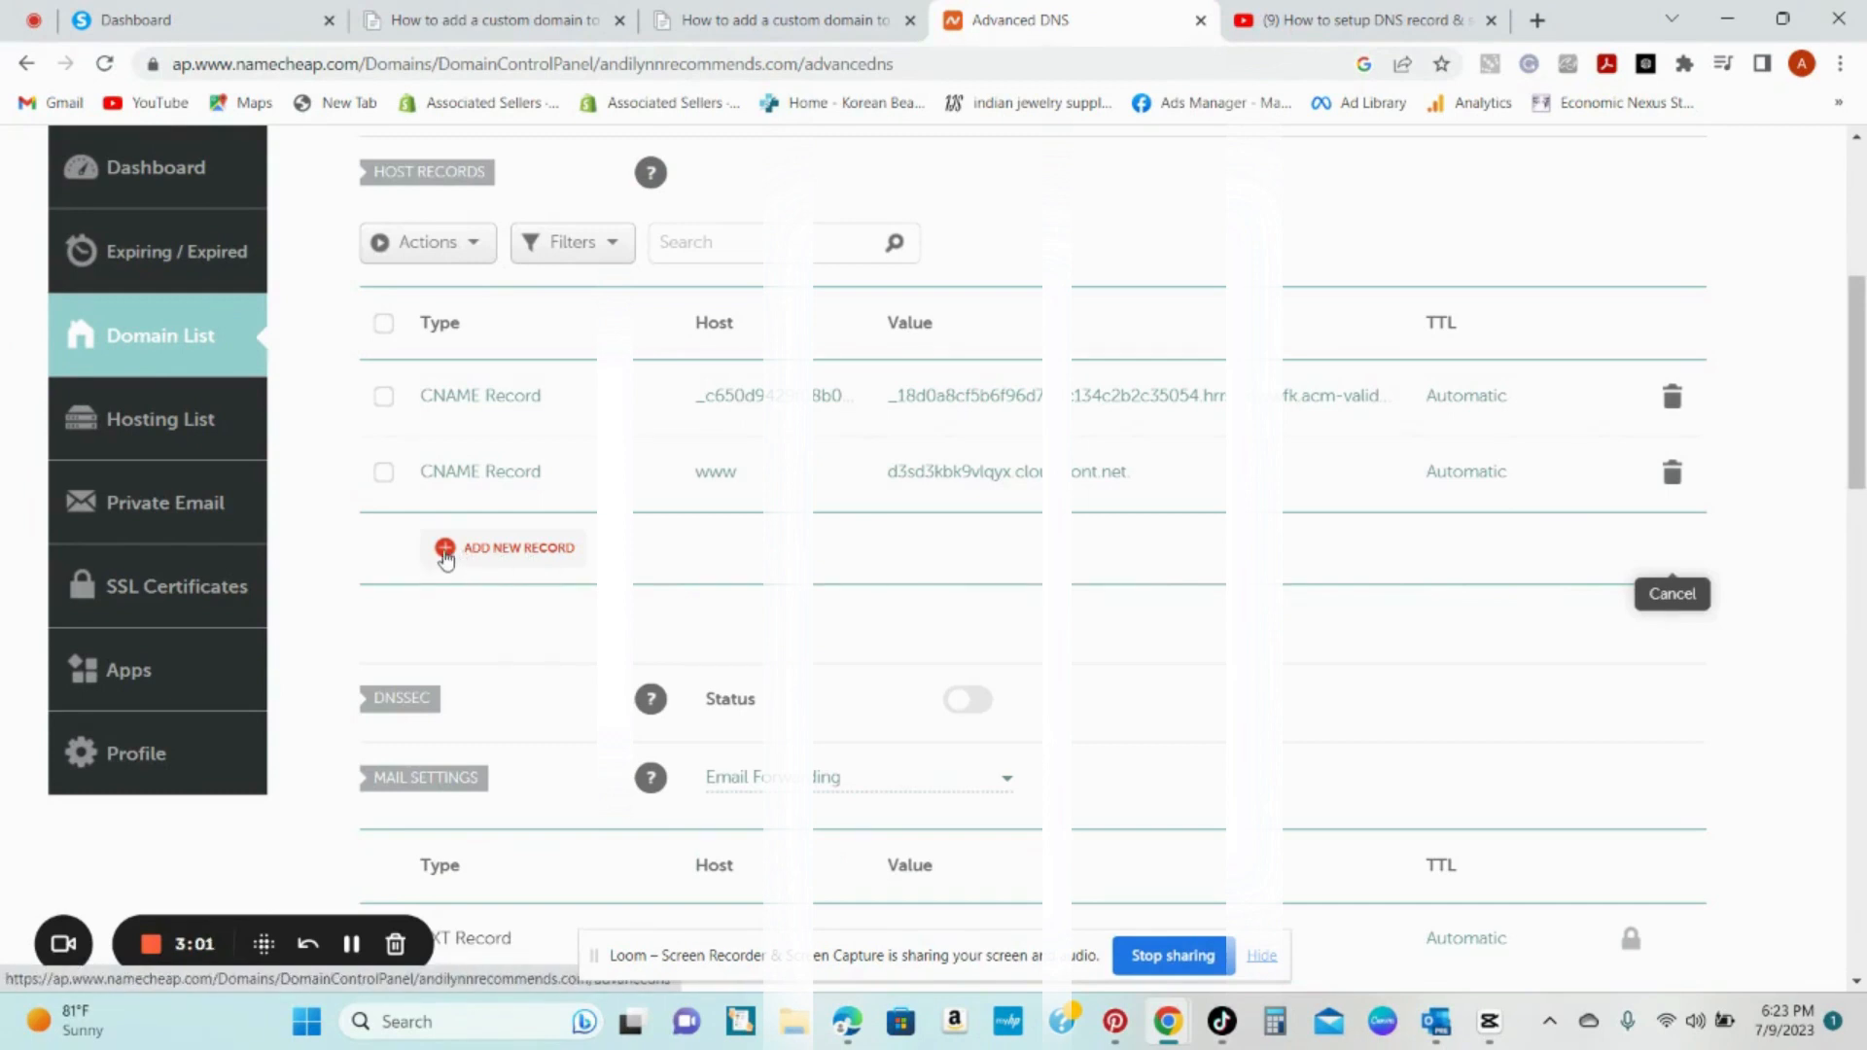
# Step: Start another new host record and set its type to CNAME Record
pyautogui.click(446, 550)
pyautogui.scroll(-1, 662, 655)
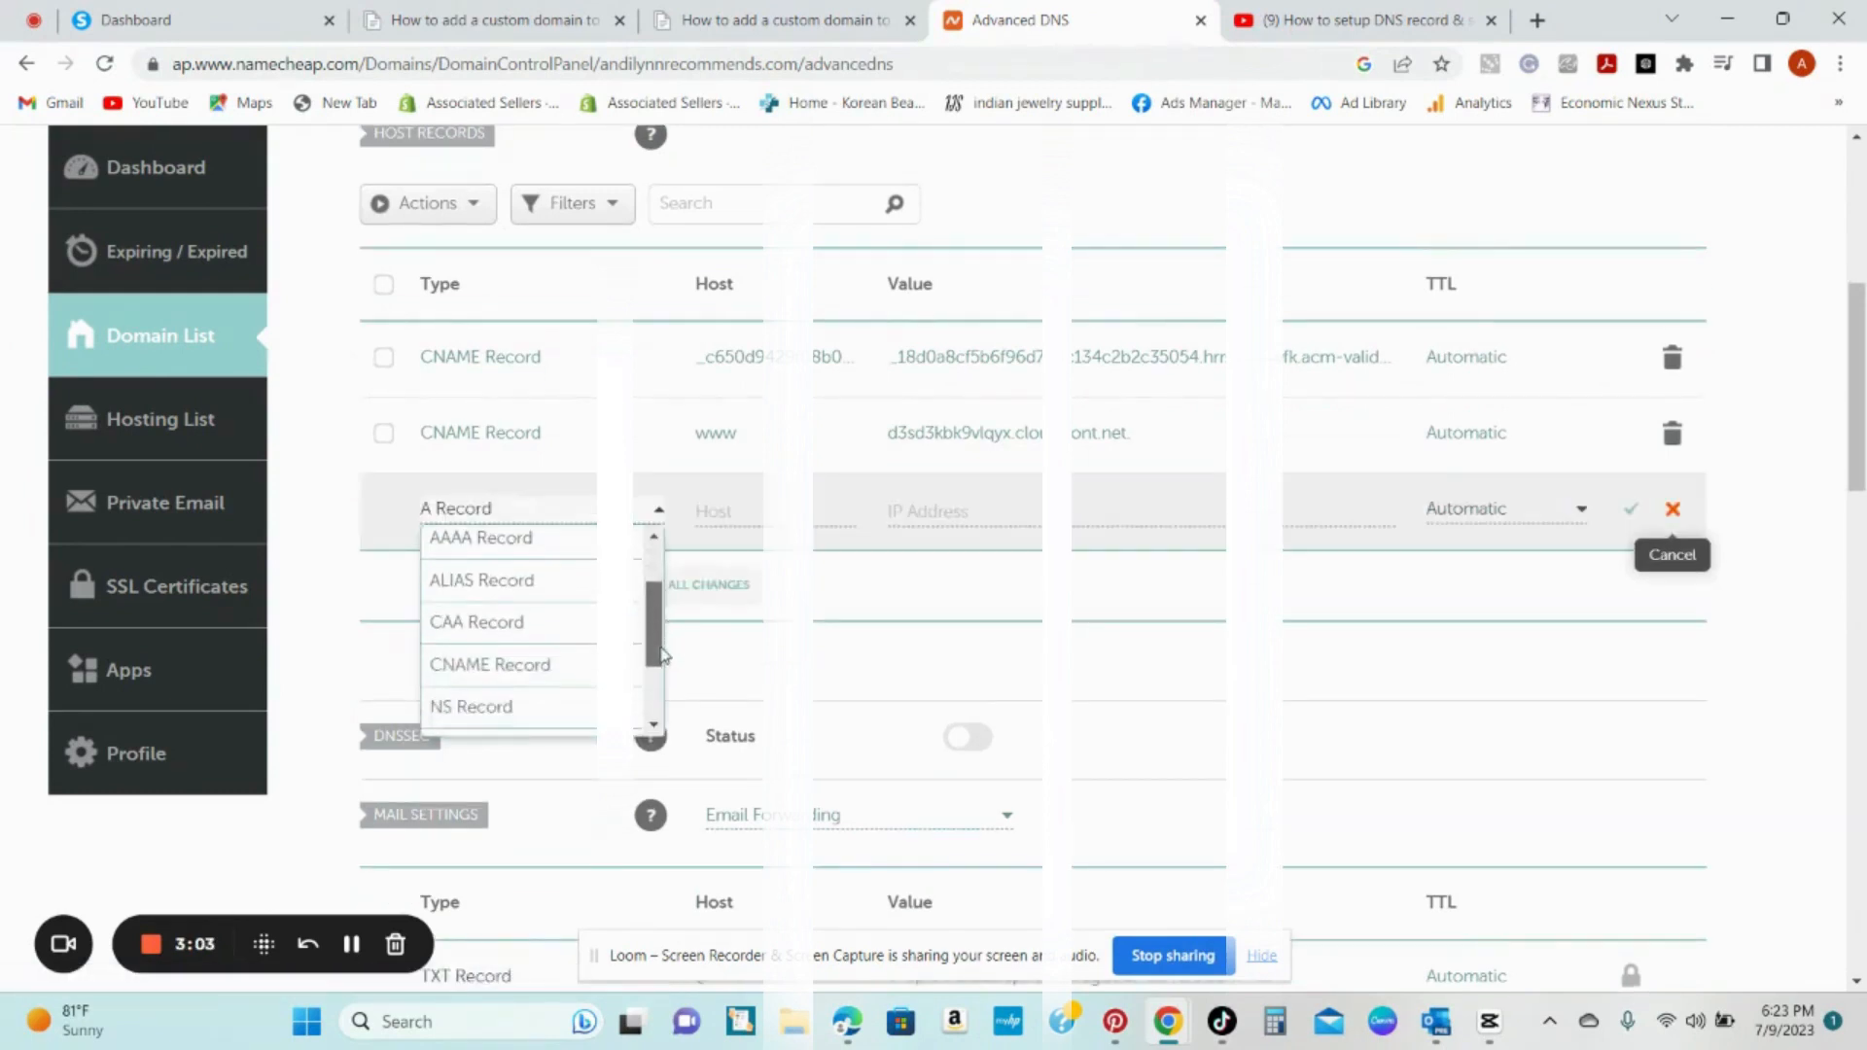
pyautogui.click(593, 644)
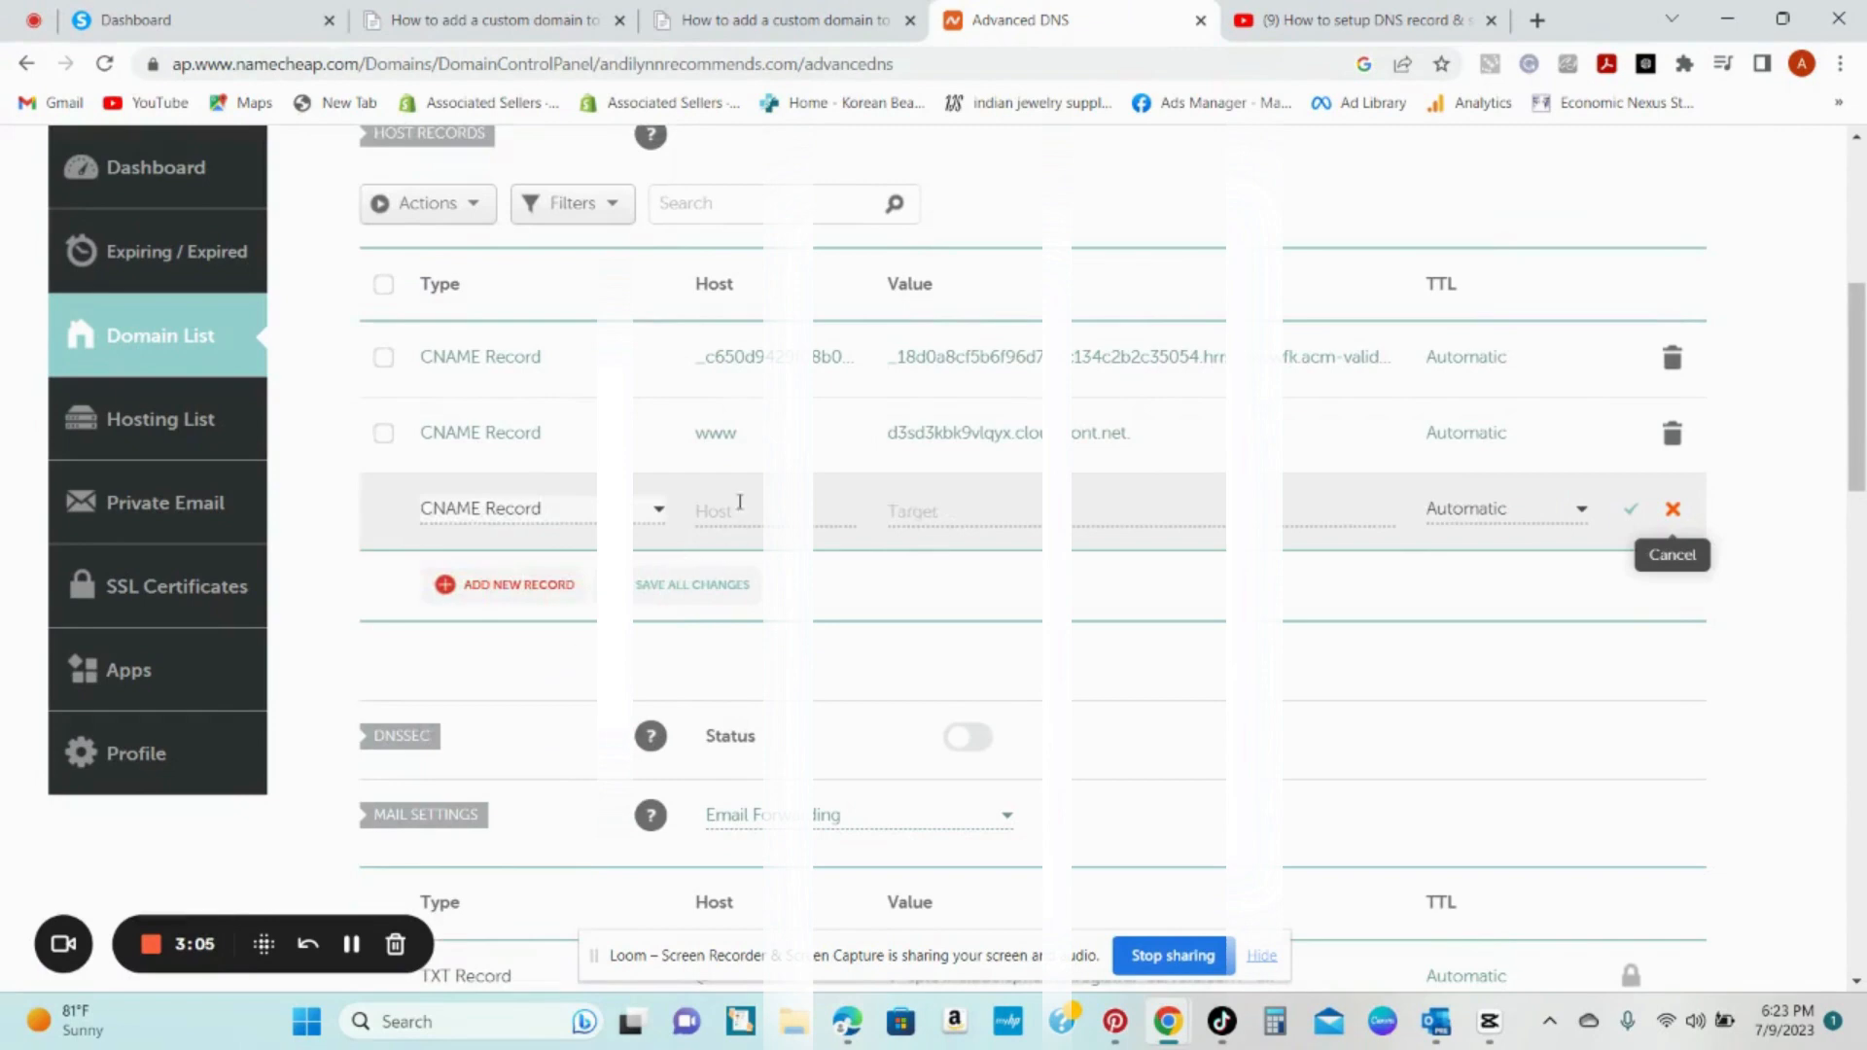
# Step: Copy the validation CNAME's host, without the domain part, from systeme.io's DNS configuration into the new record's Host in Namecheap
pyautogui.click(261, 27)
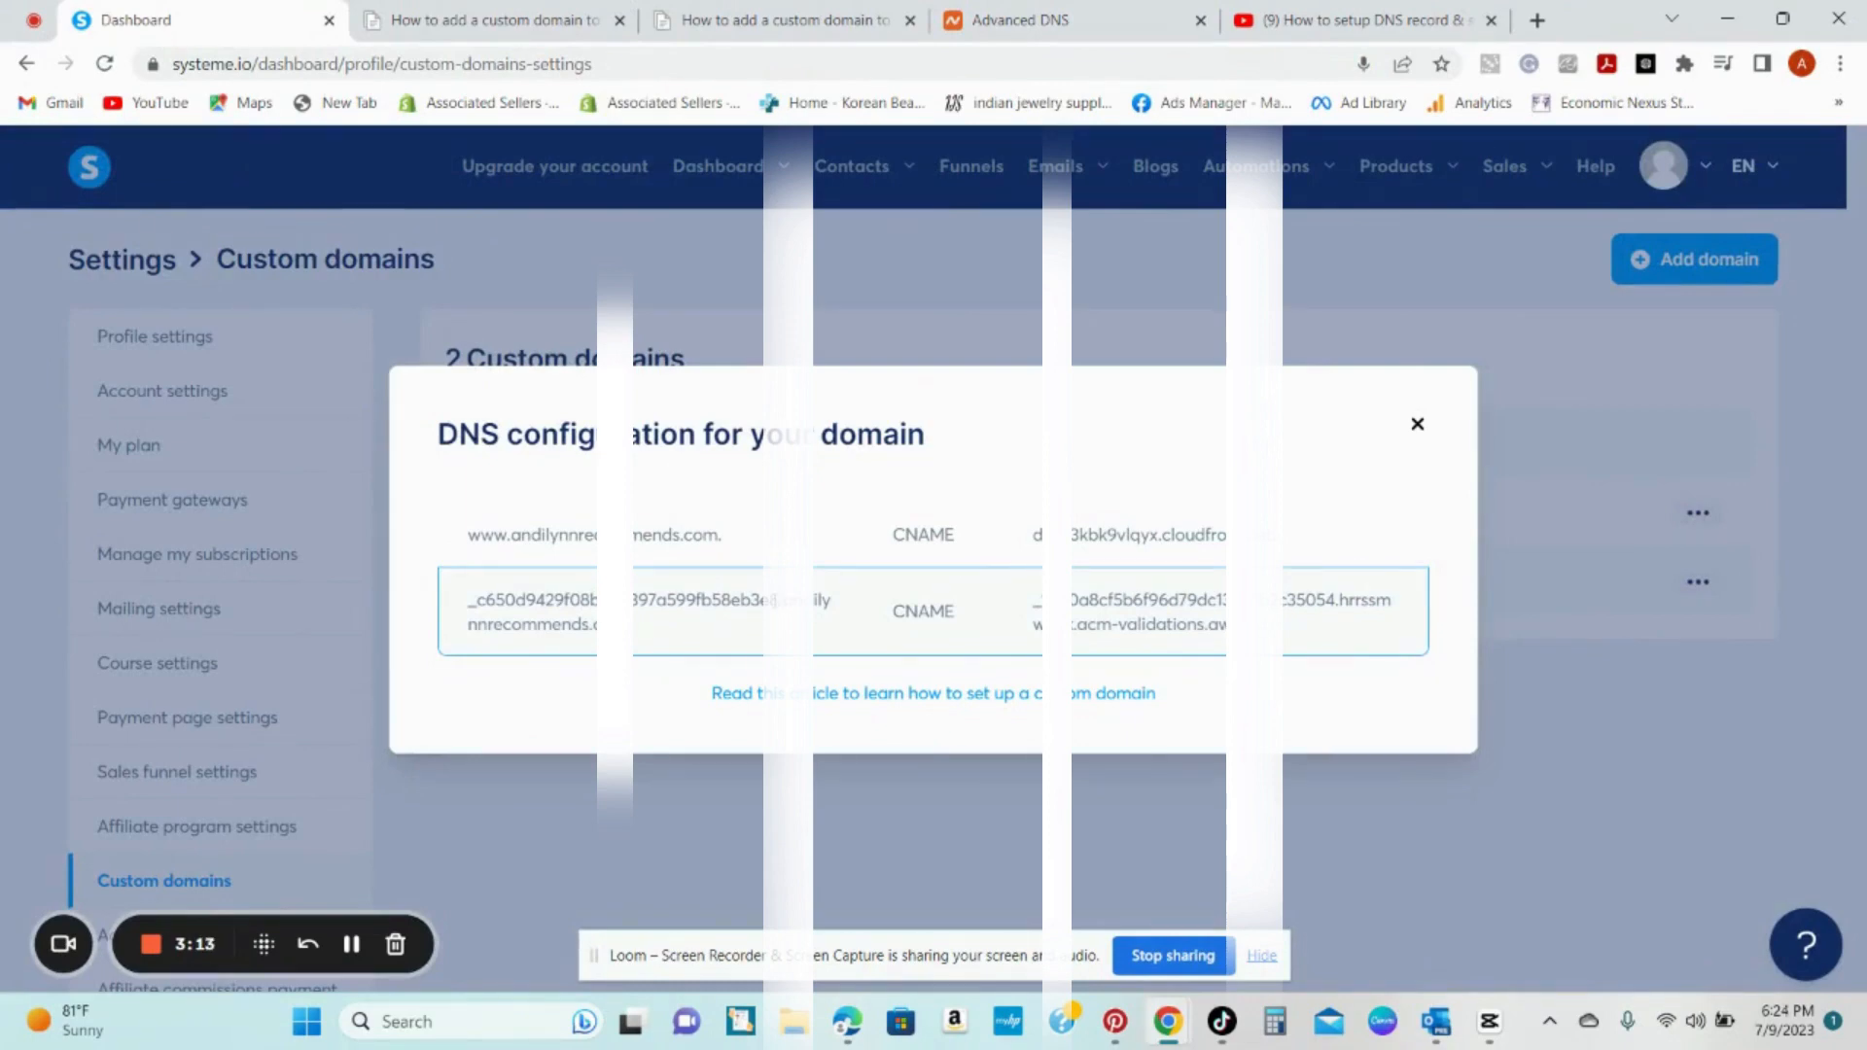
pyautogui.moveTo(779, 600); pyautogui.dragTo(467, 600)
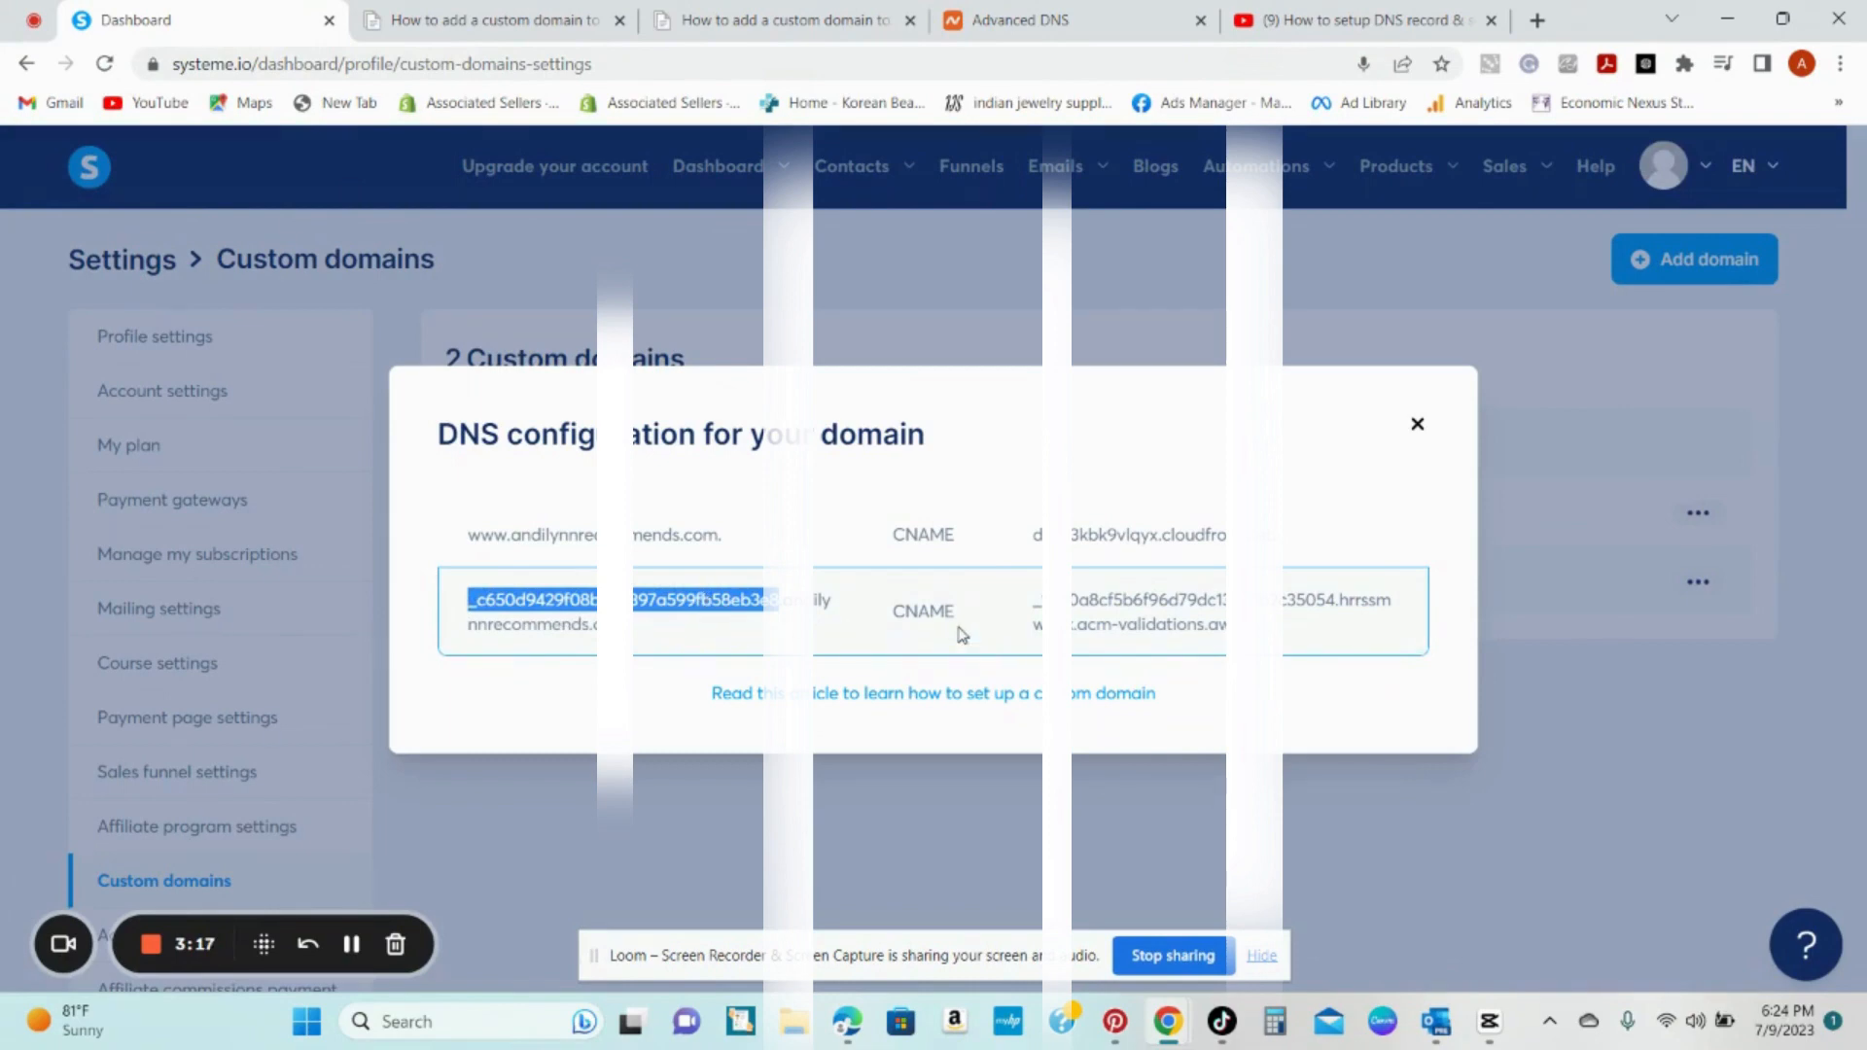
pyautogui.rightClick(733, 595)
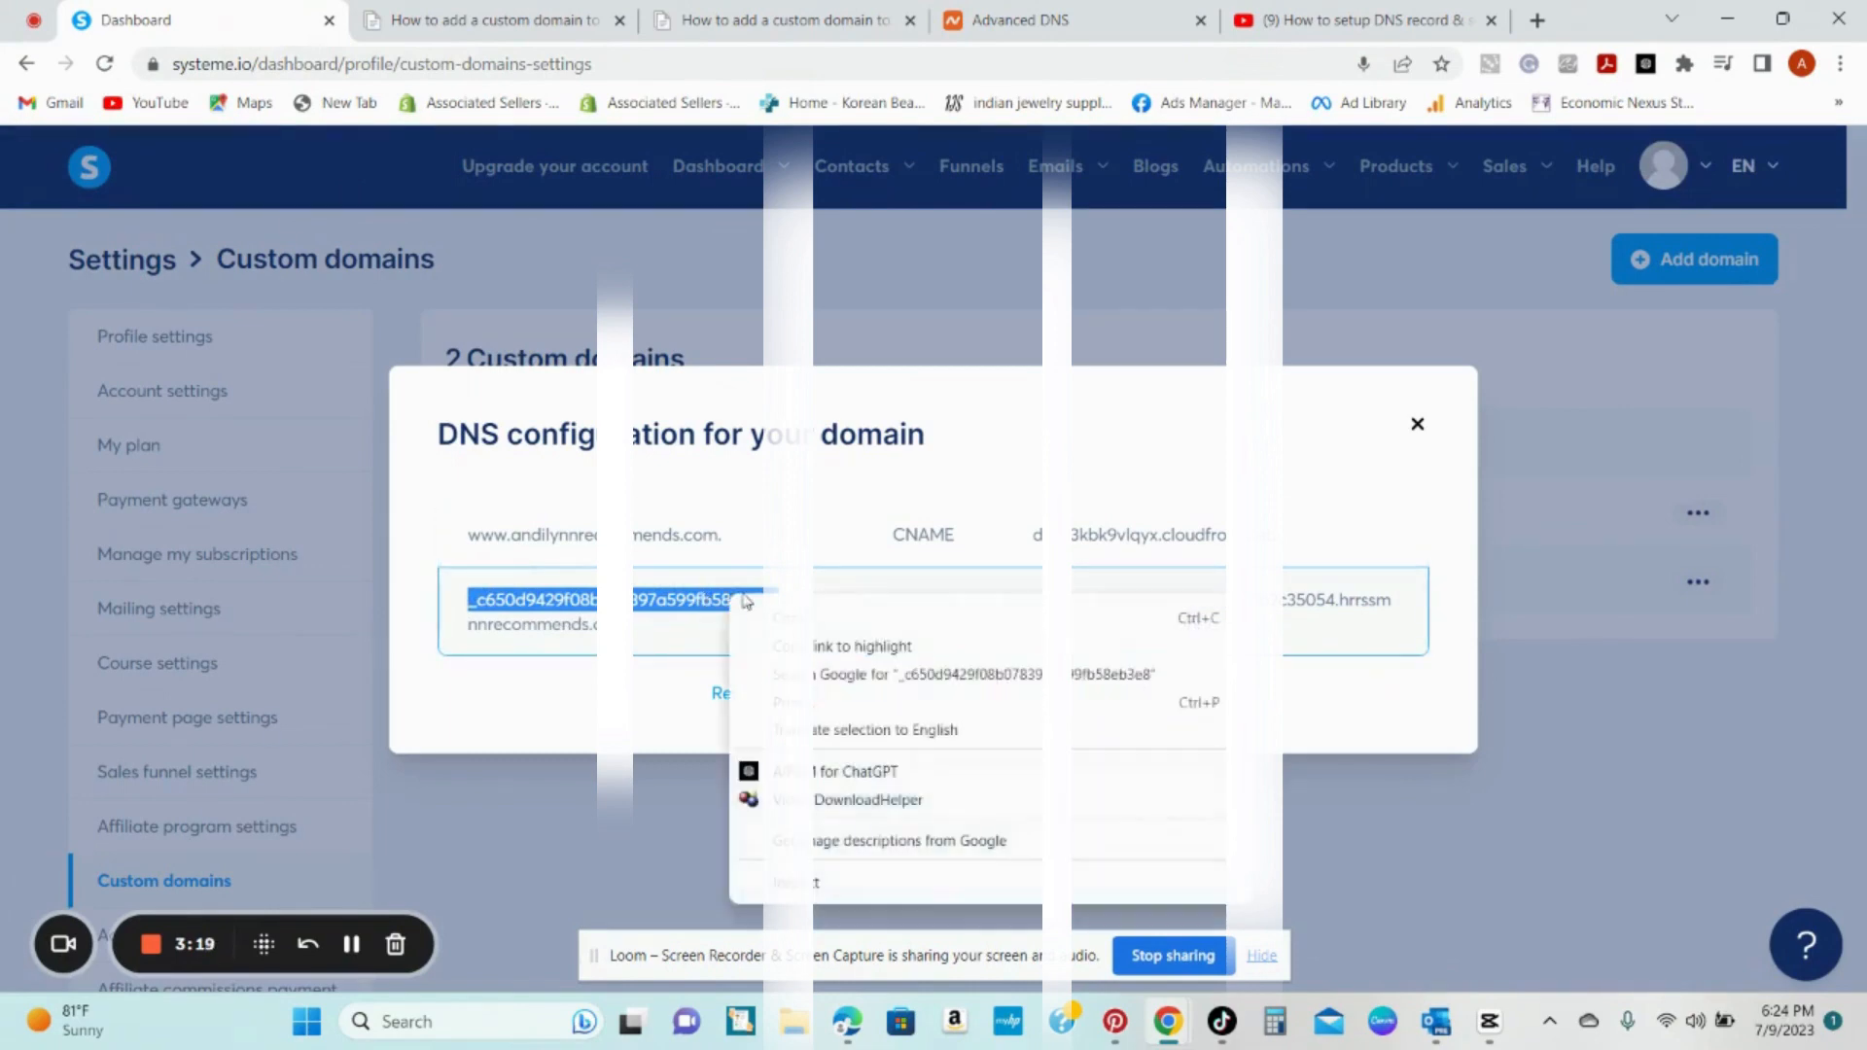
pyautogui.click(769, 616)
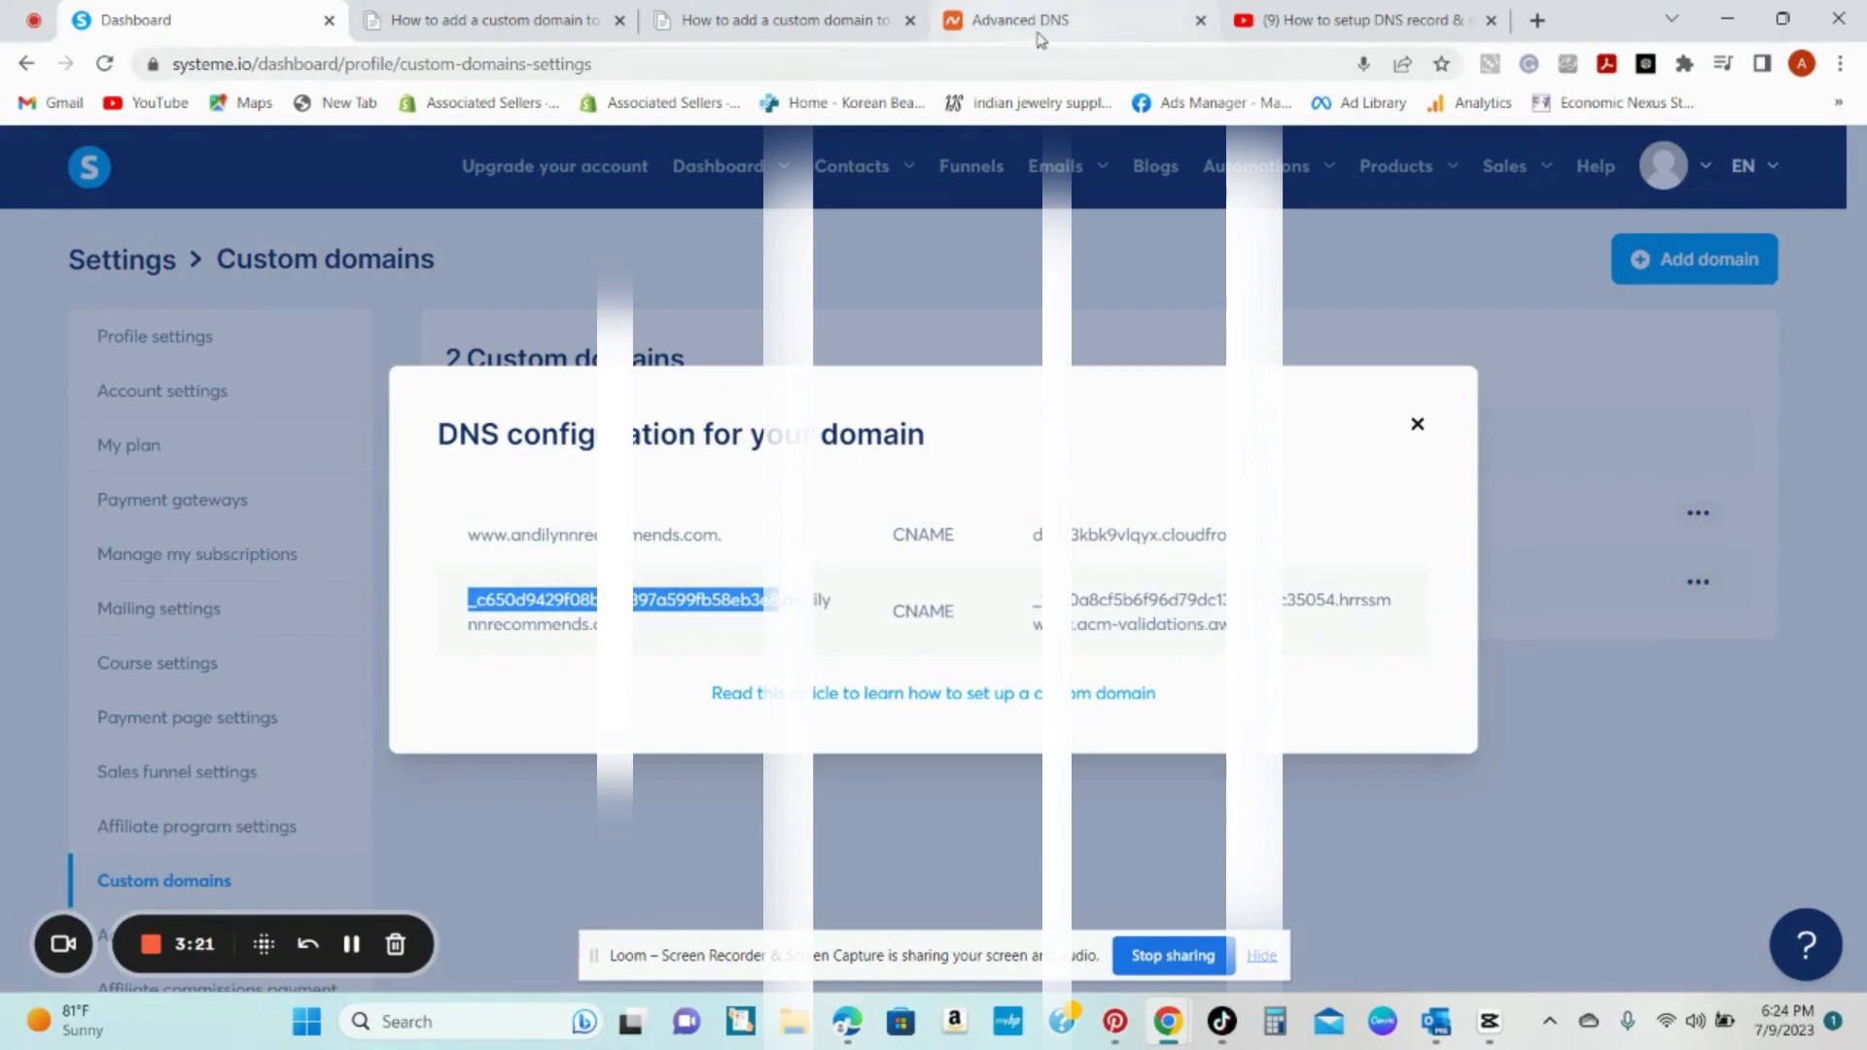
pyautogui.click(1006, 21)
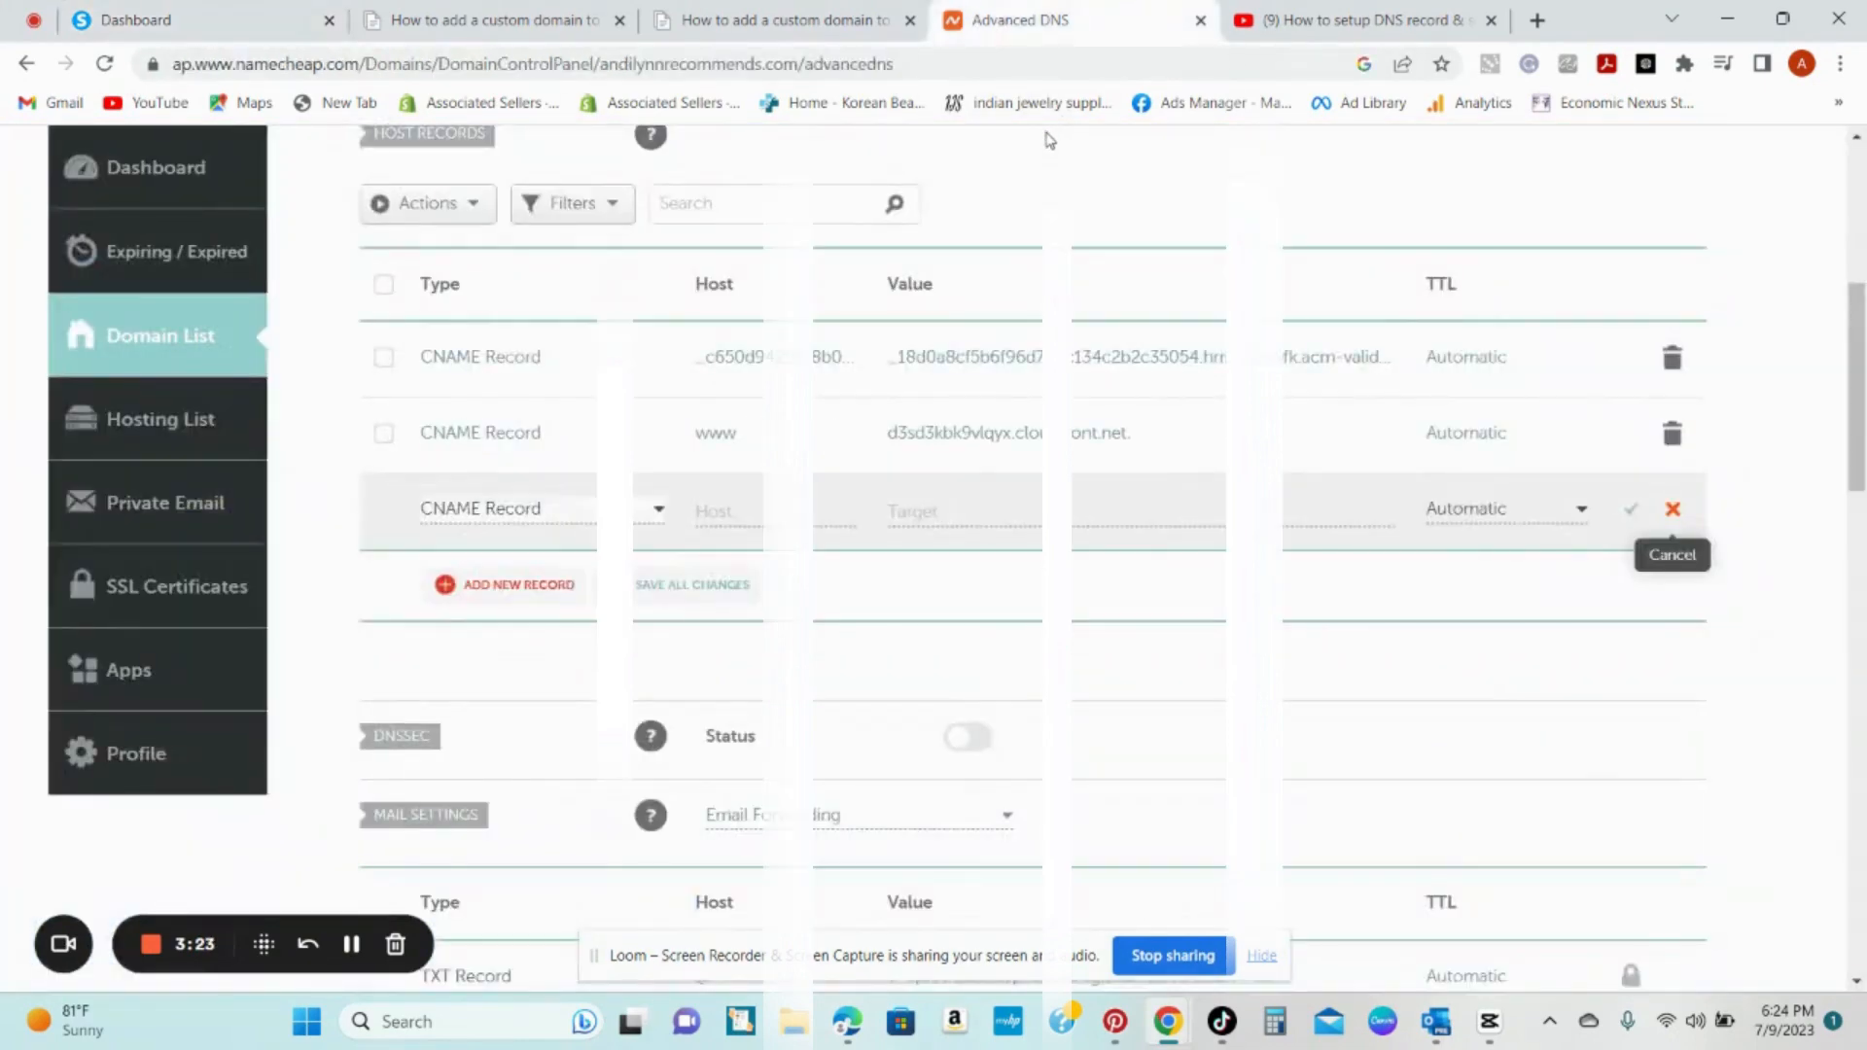
pyautogui.rightClick(721, 513)
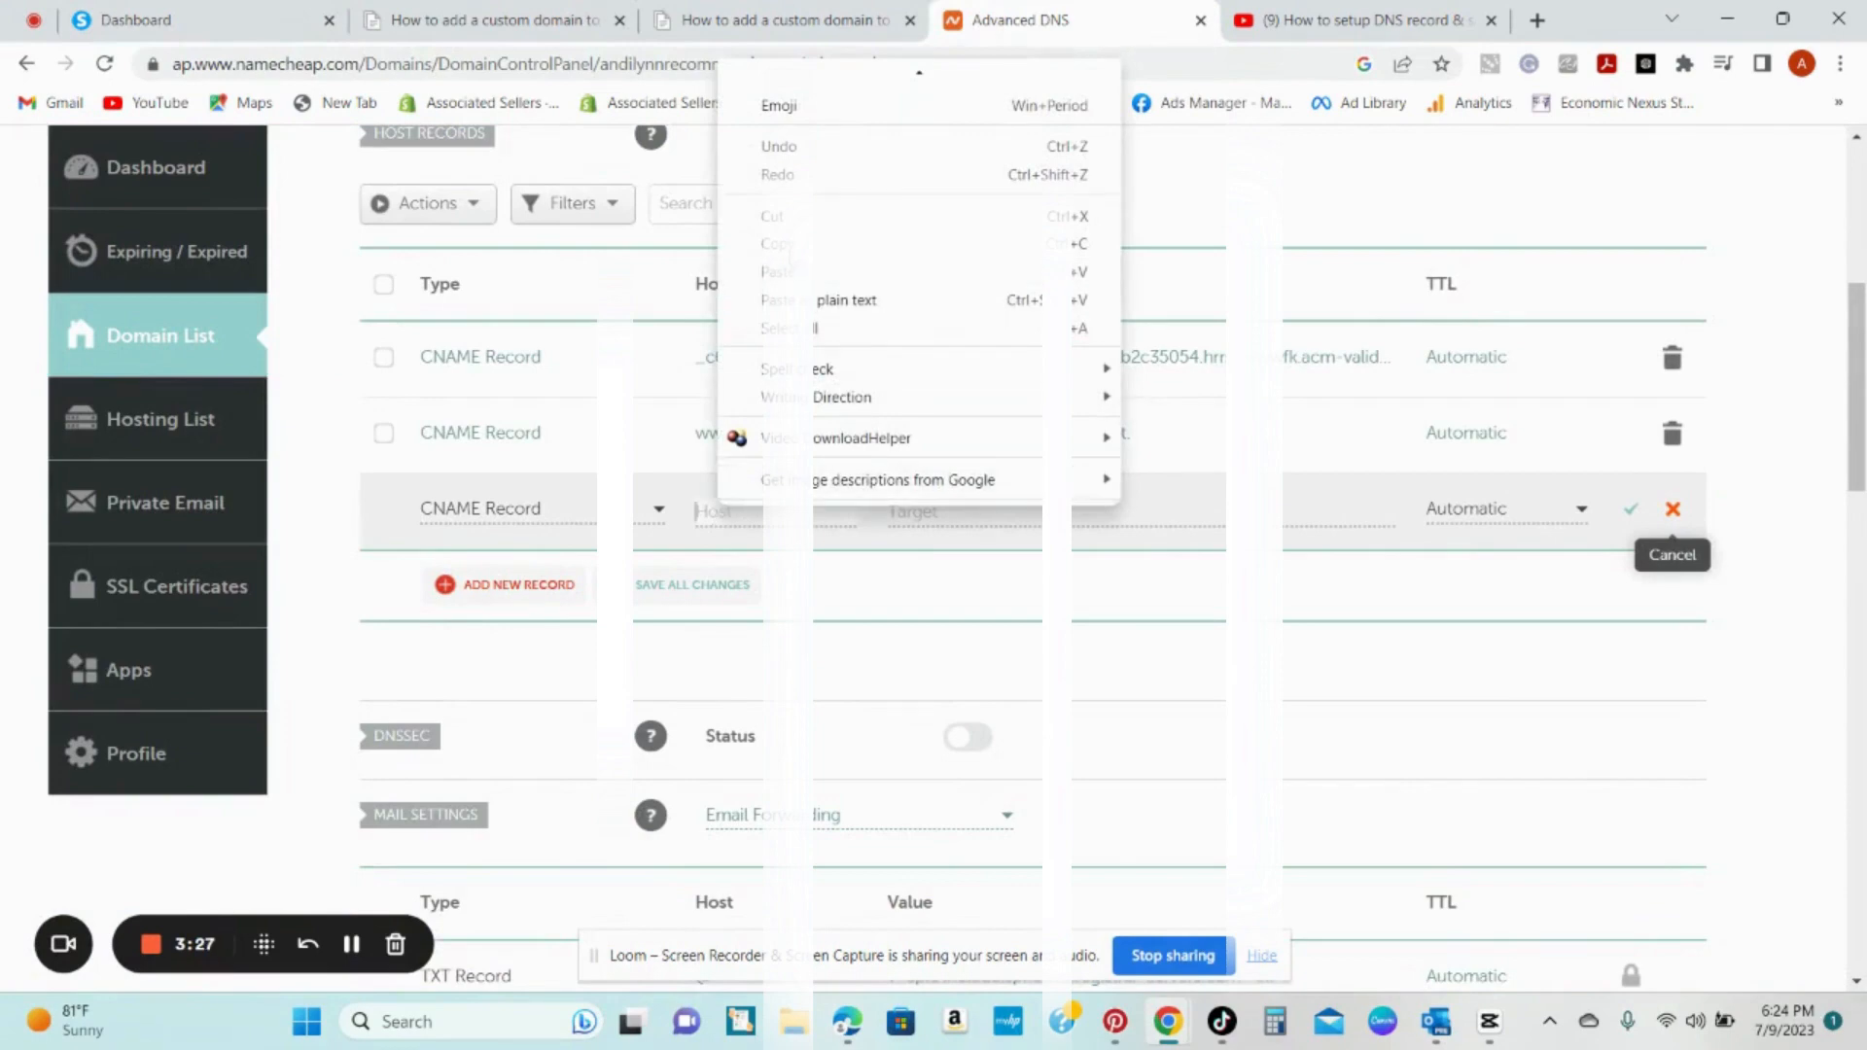
pyautogui.click(786, 272)
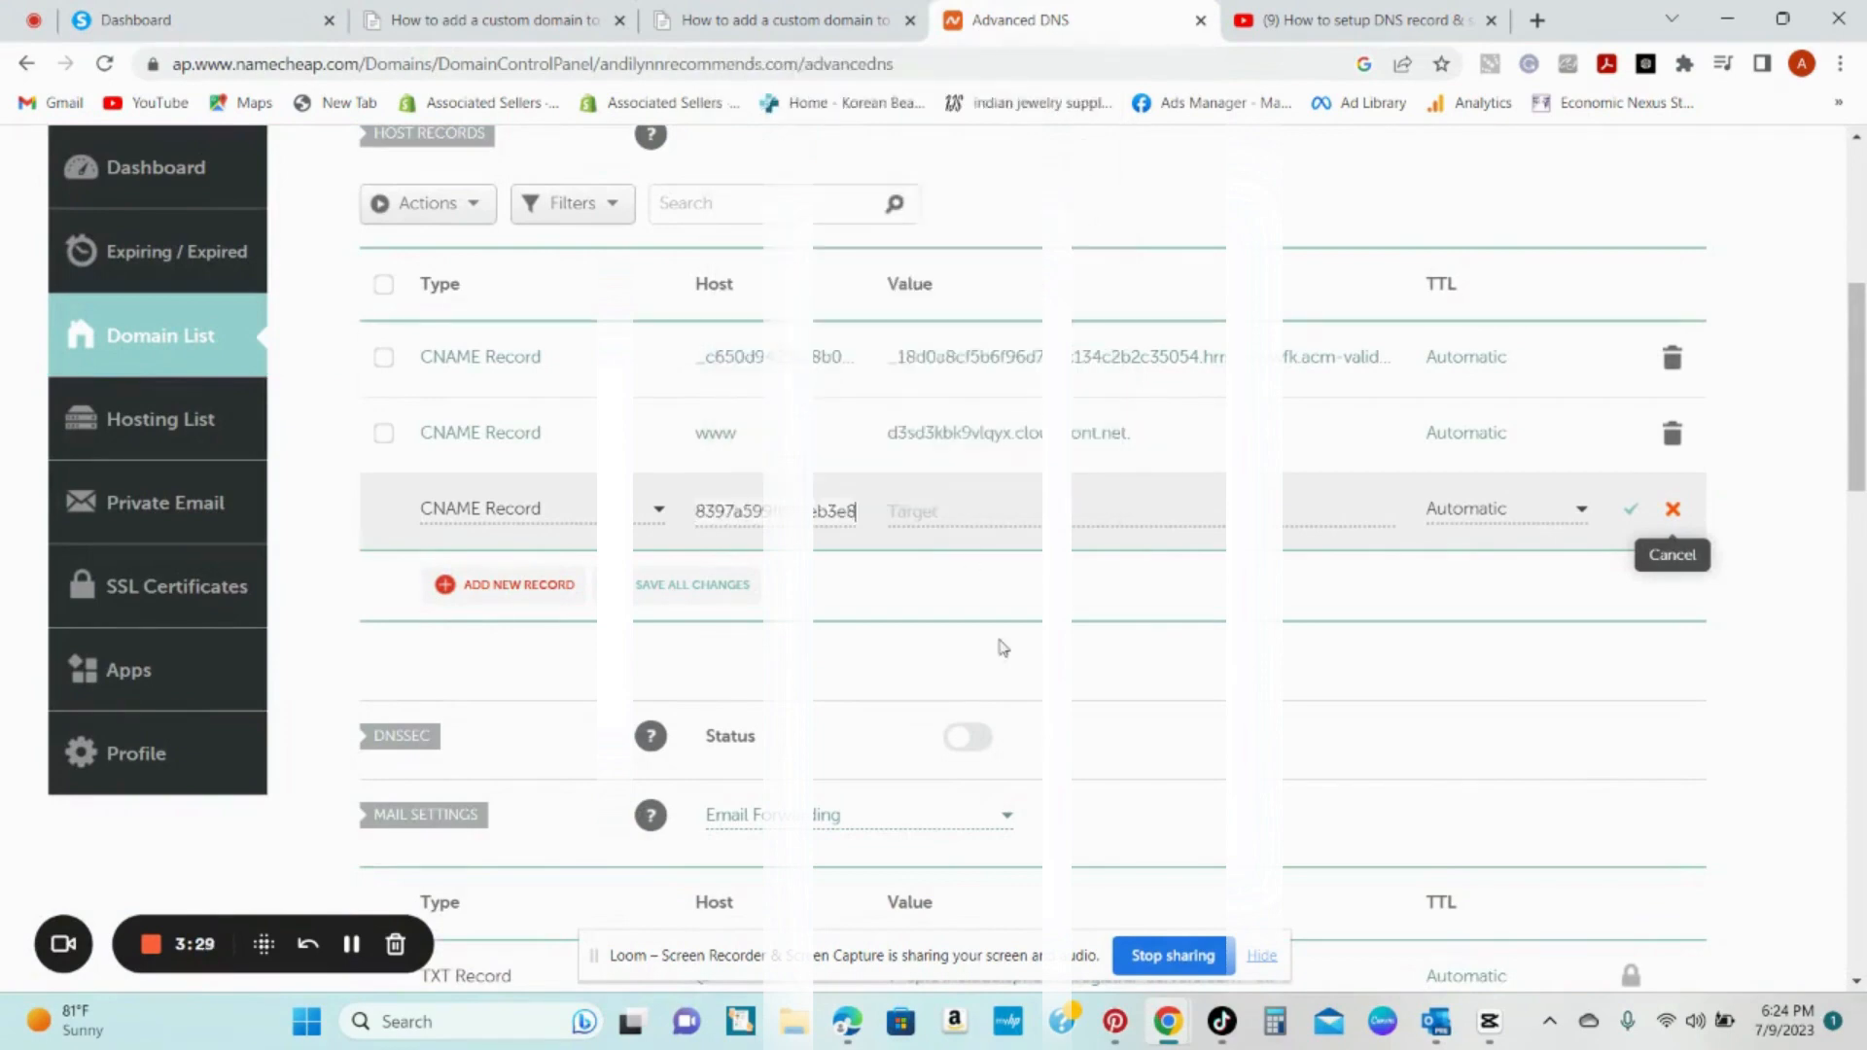
# Step: Copy the validation CNAME's target from systeme.io into the new record's Target in Namecheap, and discard that duplicate record
pyautogui.click(1005, 513)
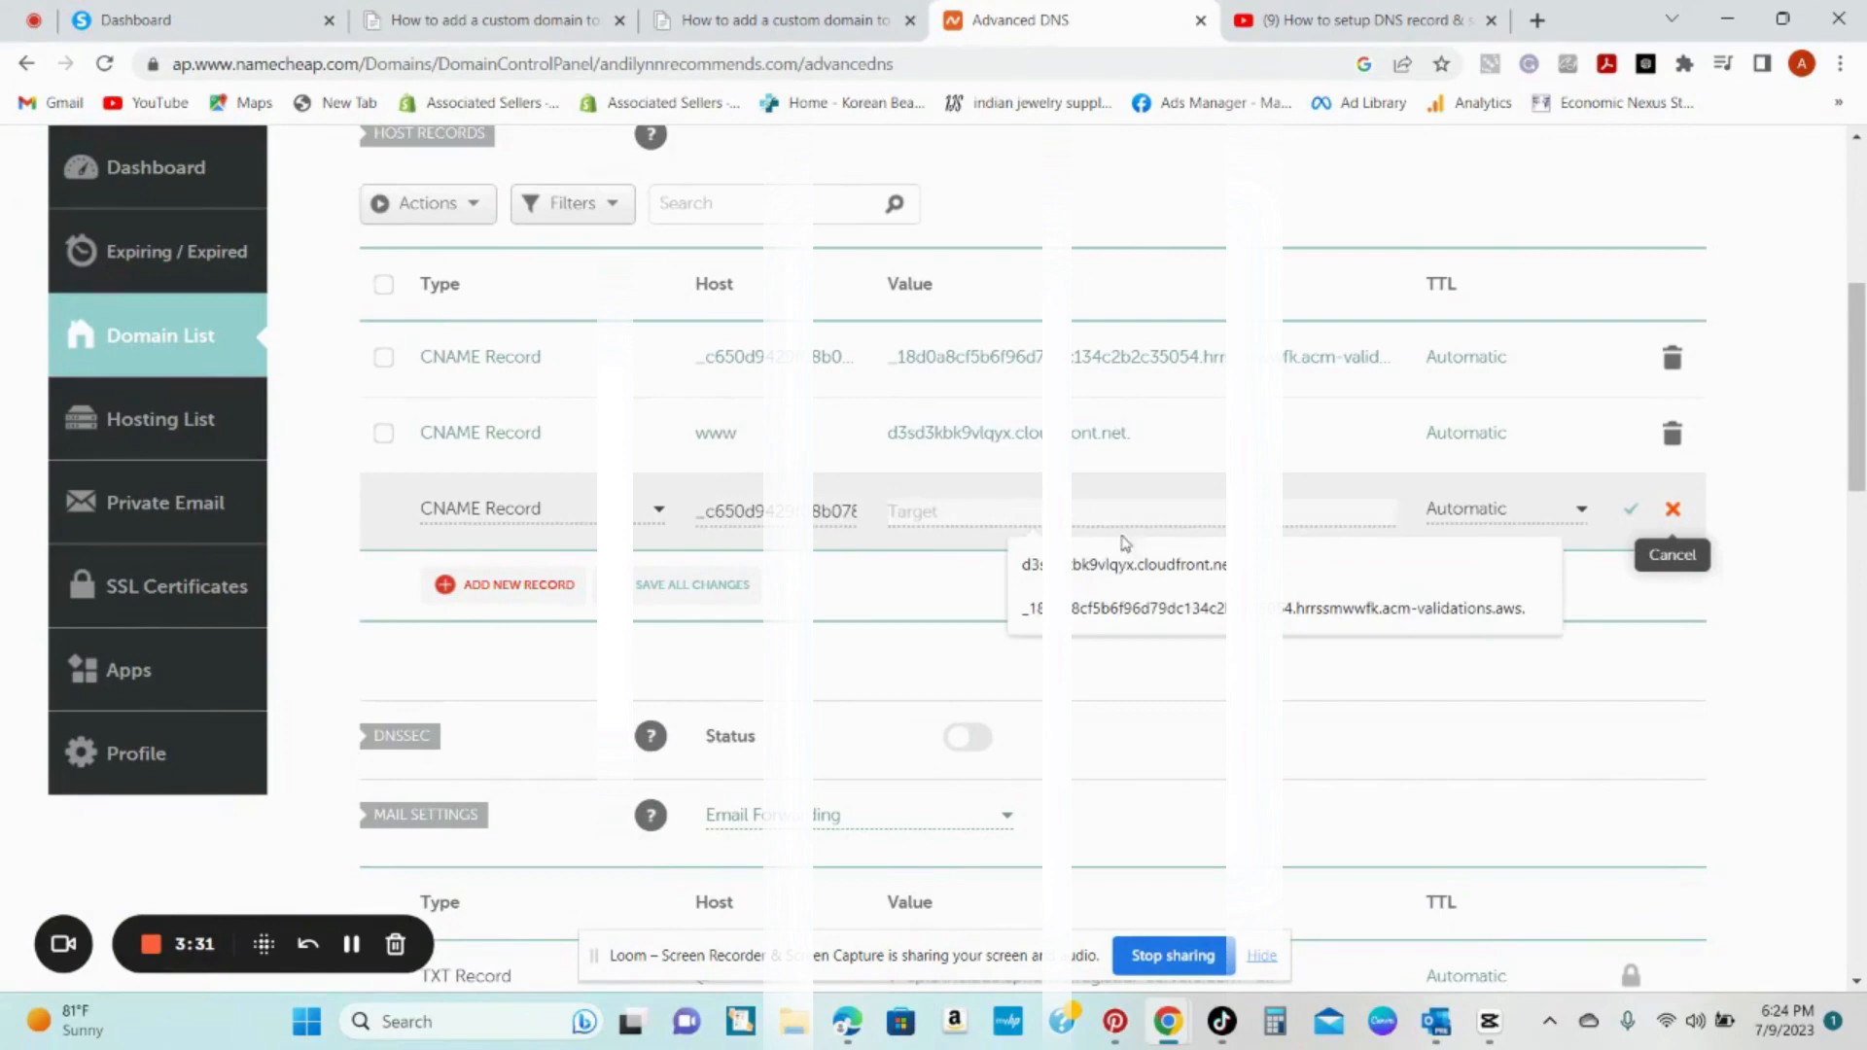
pyautogui.click(158, 25)
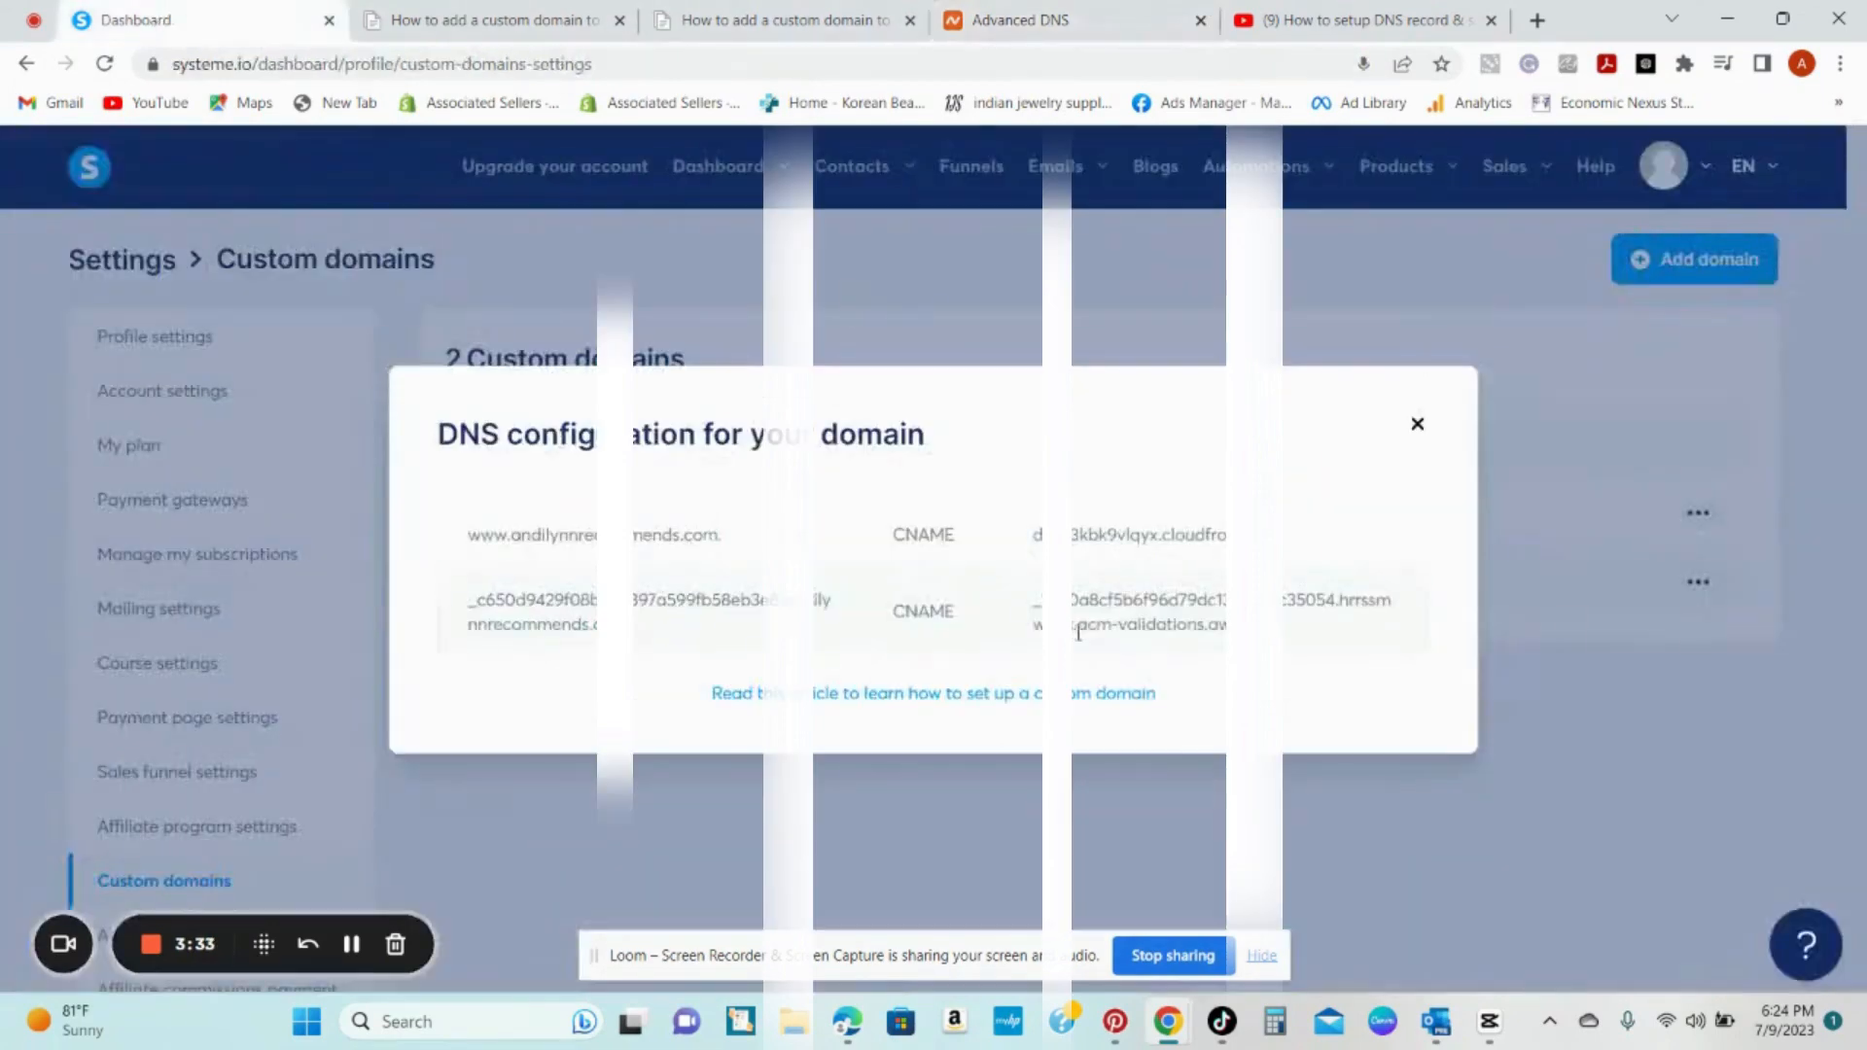
pyautogui.moveTo(1405, 601); pyautogui.dragTo(1020, 611)
pyautogui.rightClick(1078, 610)
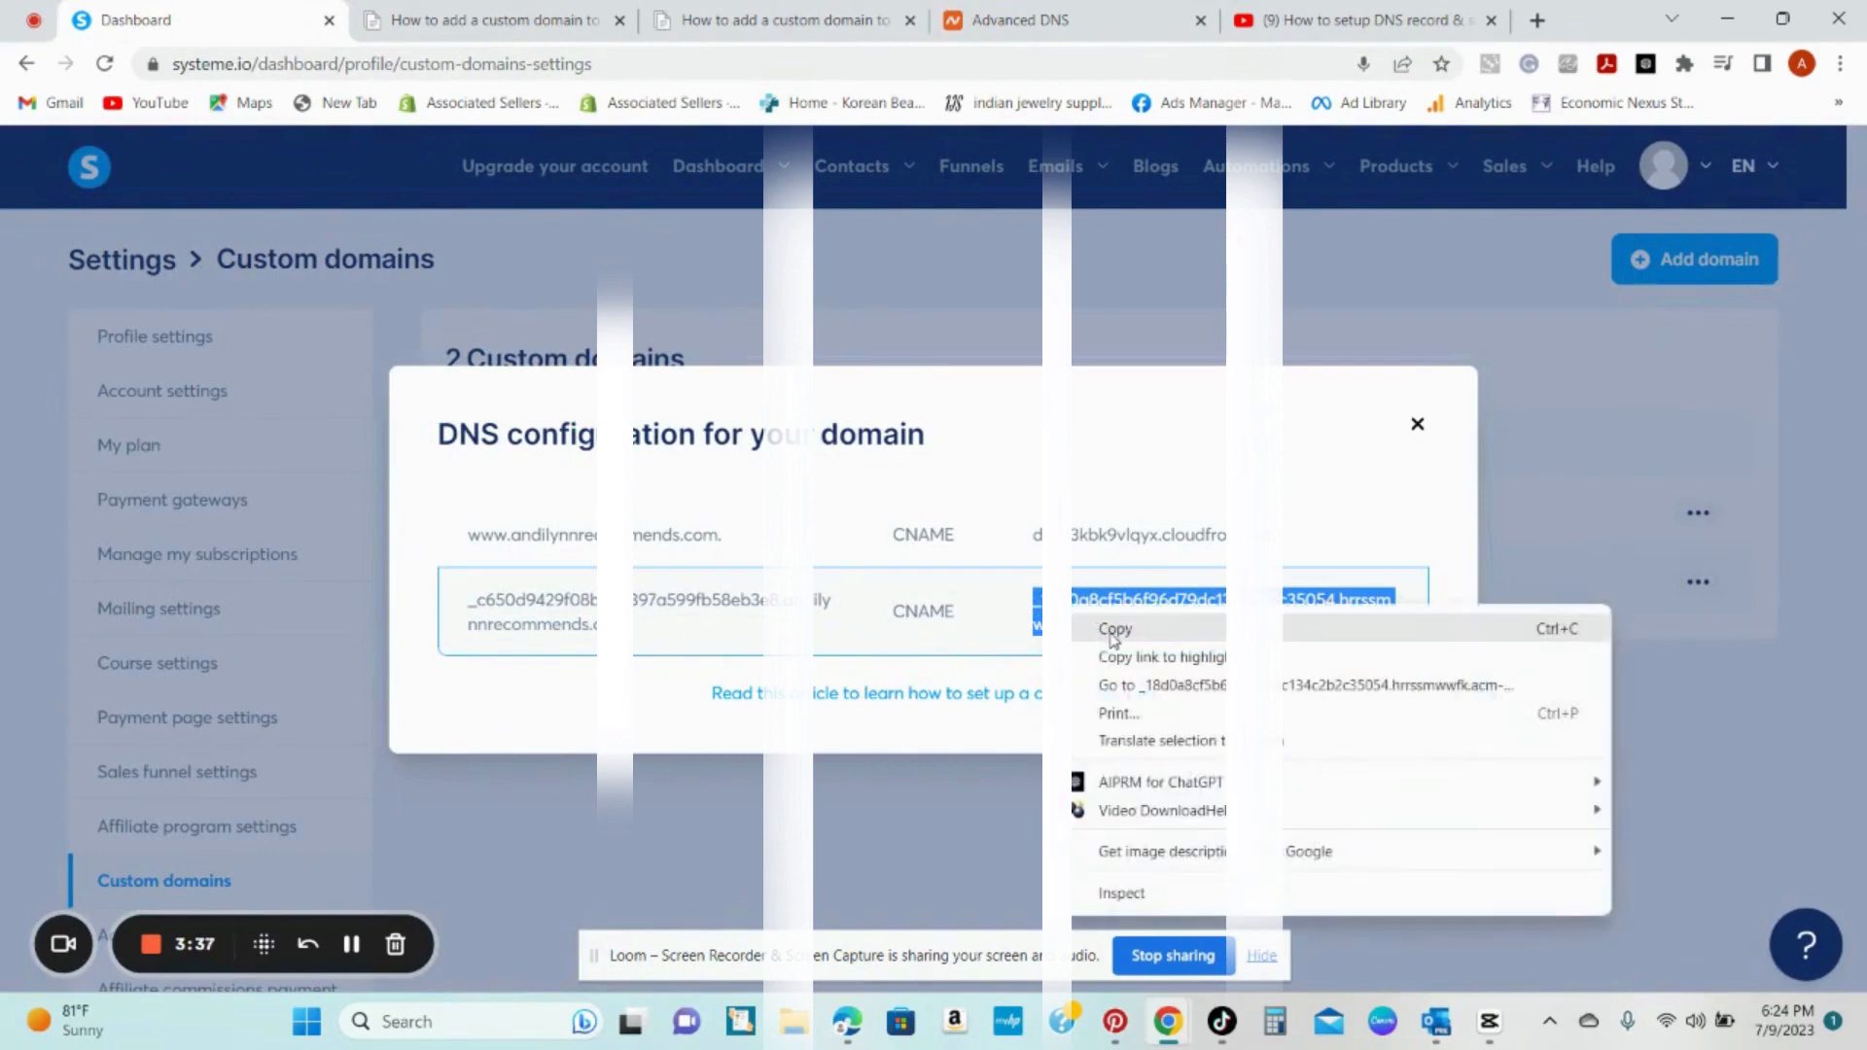
pyautogui.click(1111, 625)
pyautogui.click(1029, 30)
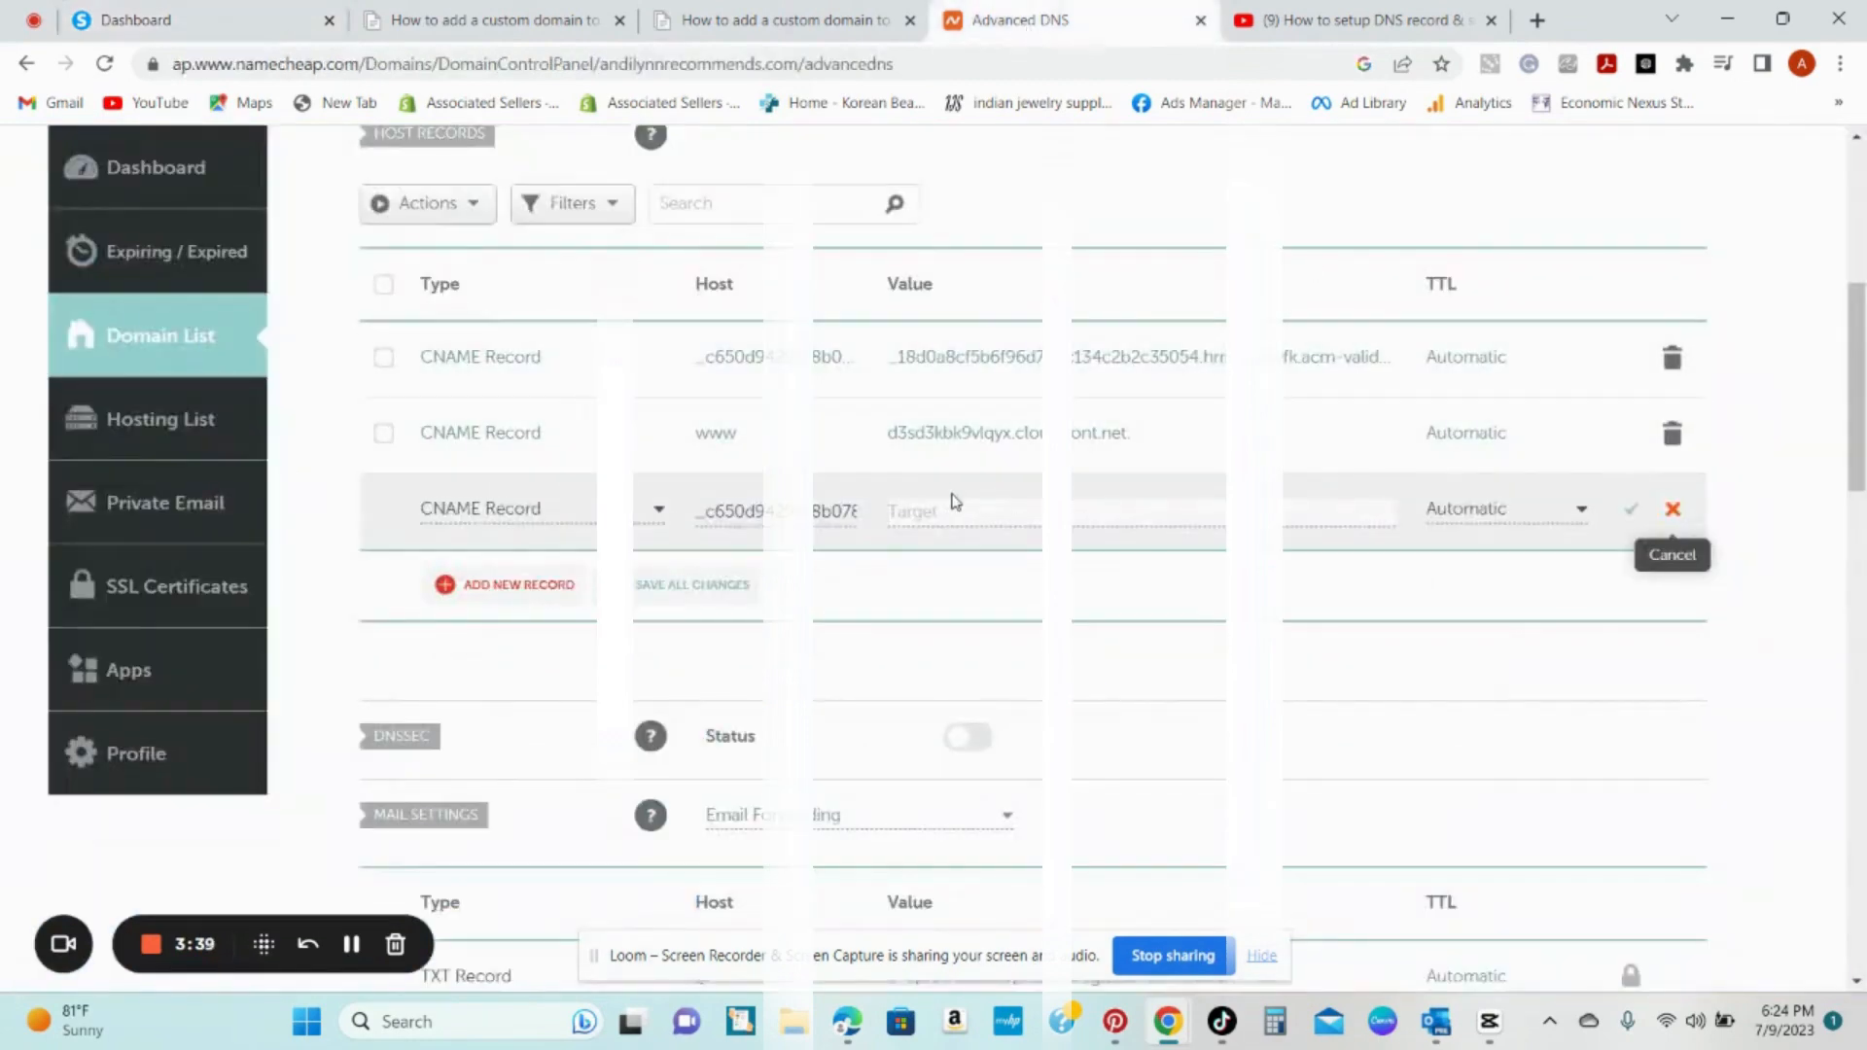
pyautogui.click(942, 504)
pyautogui.rightClick(943, 505)
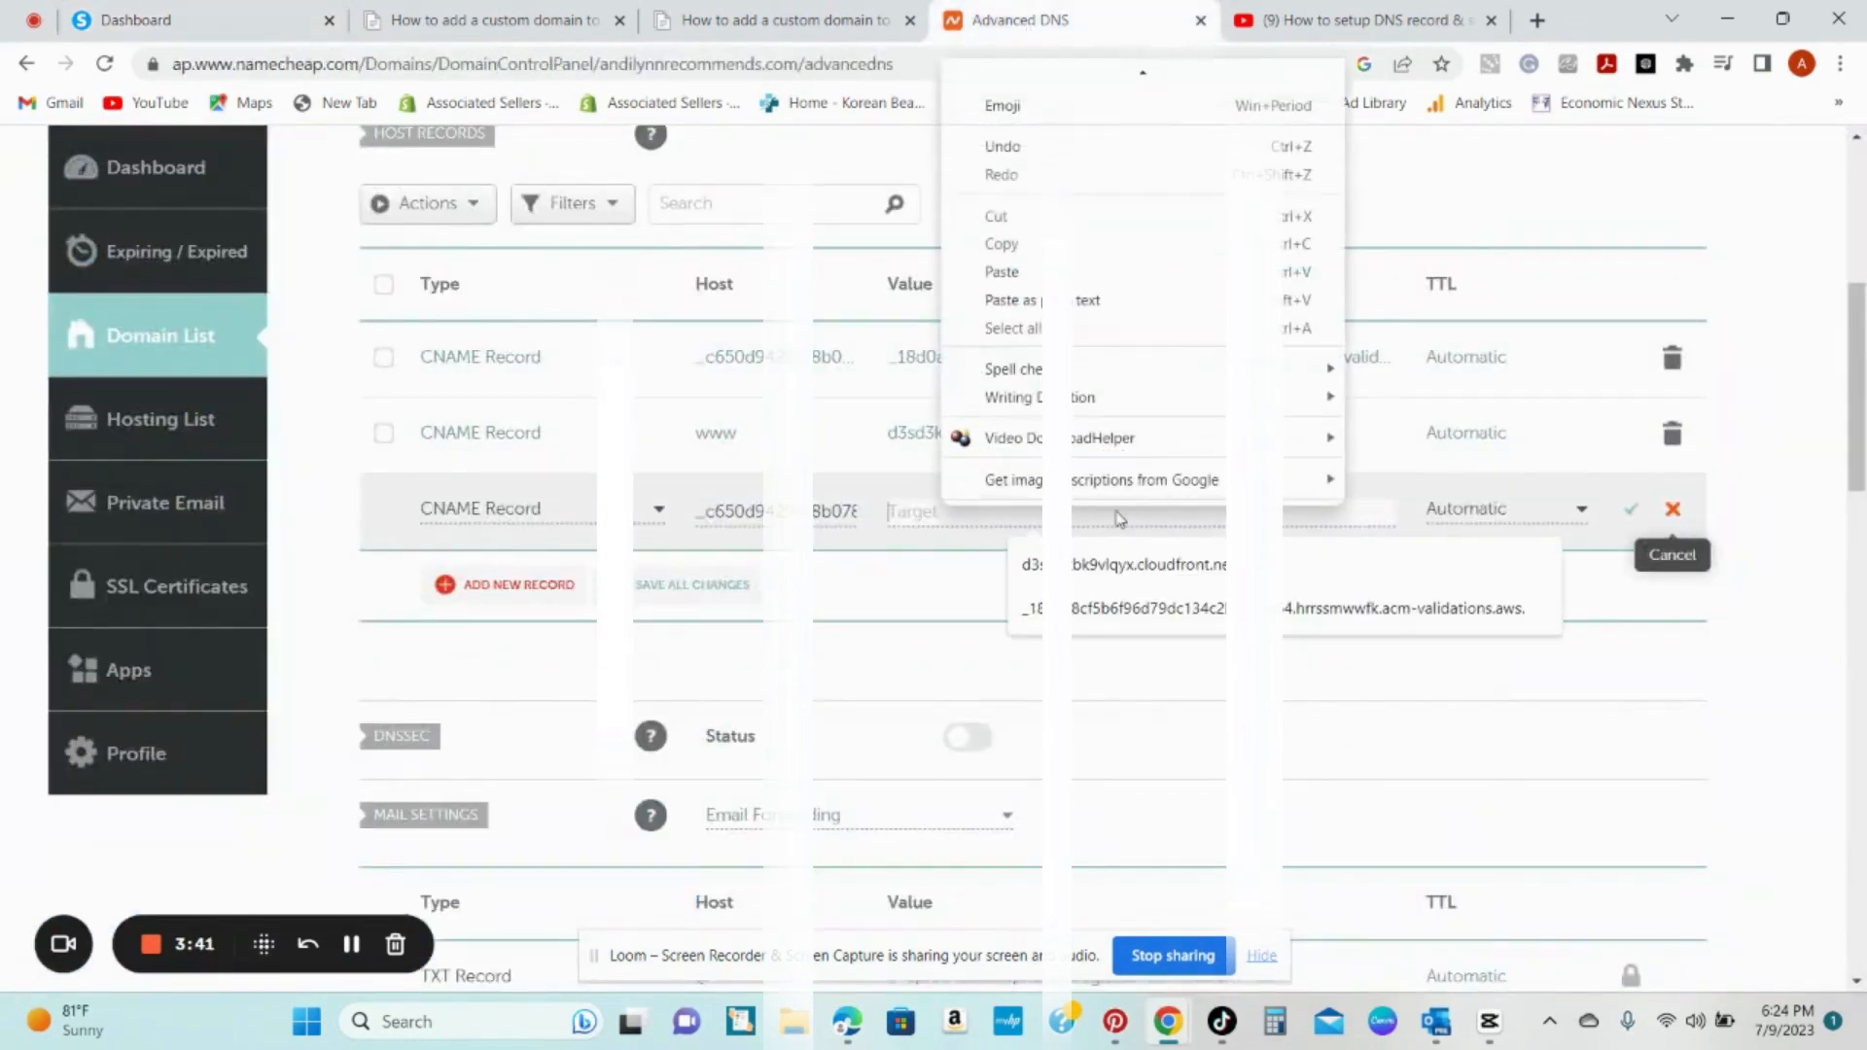
pyautogui.click(1035, 299)
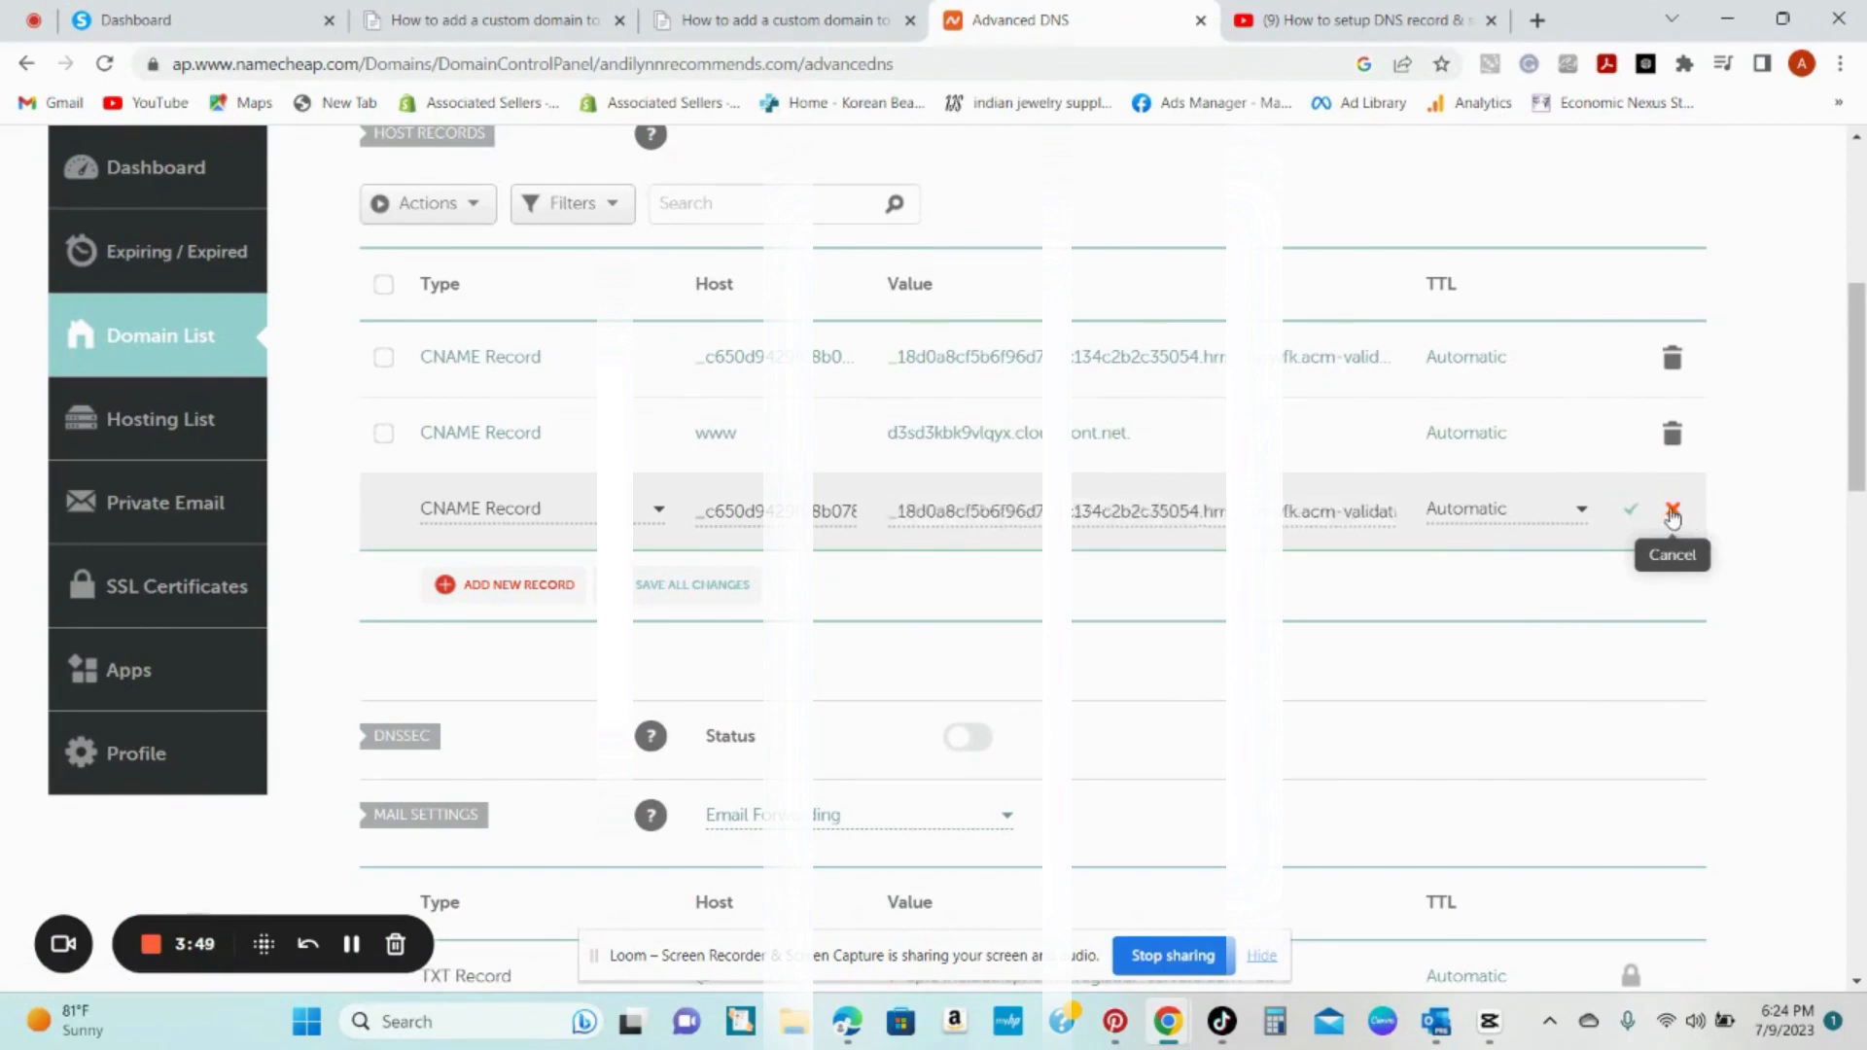
pyautogui.click(1690, 516)
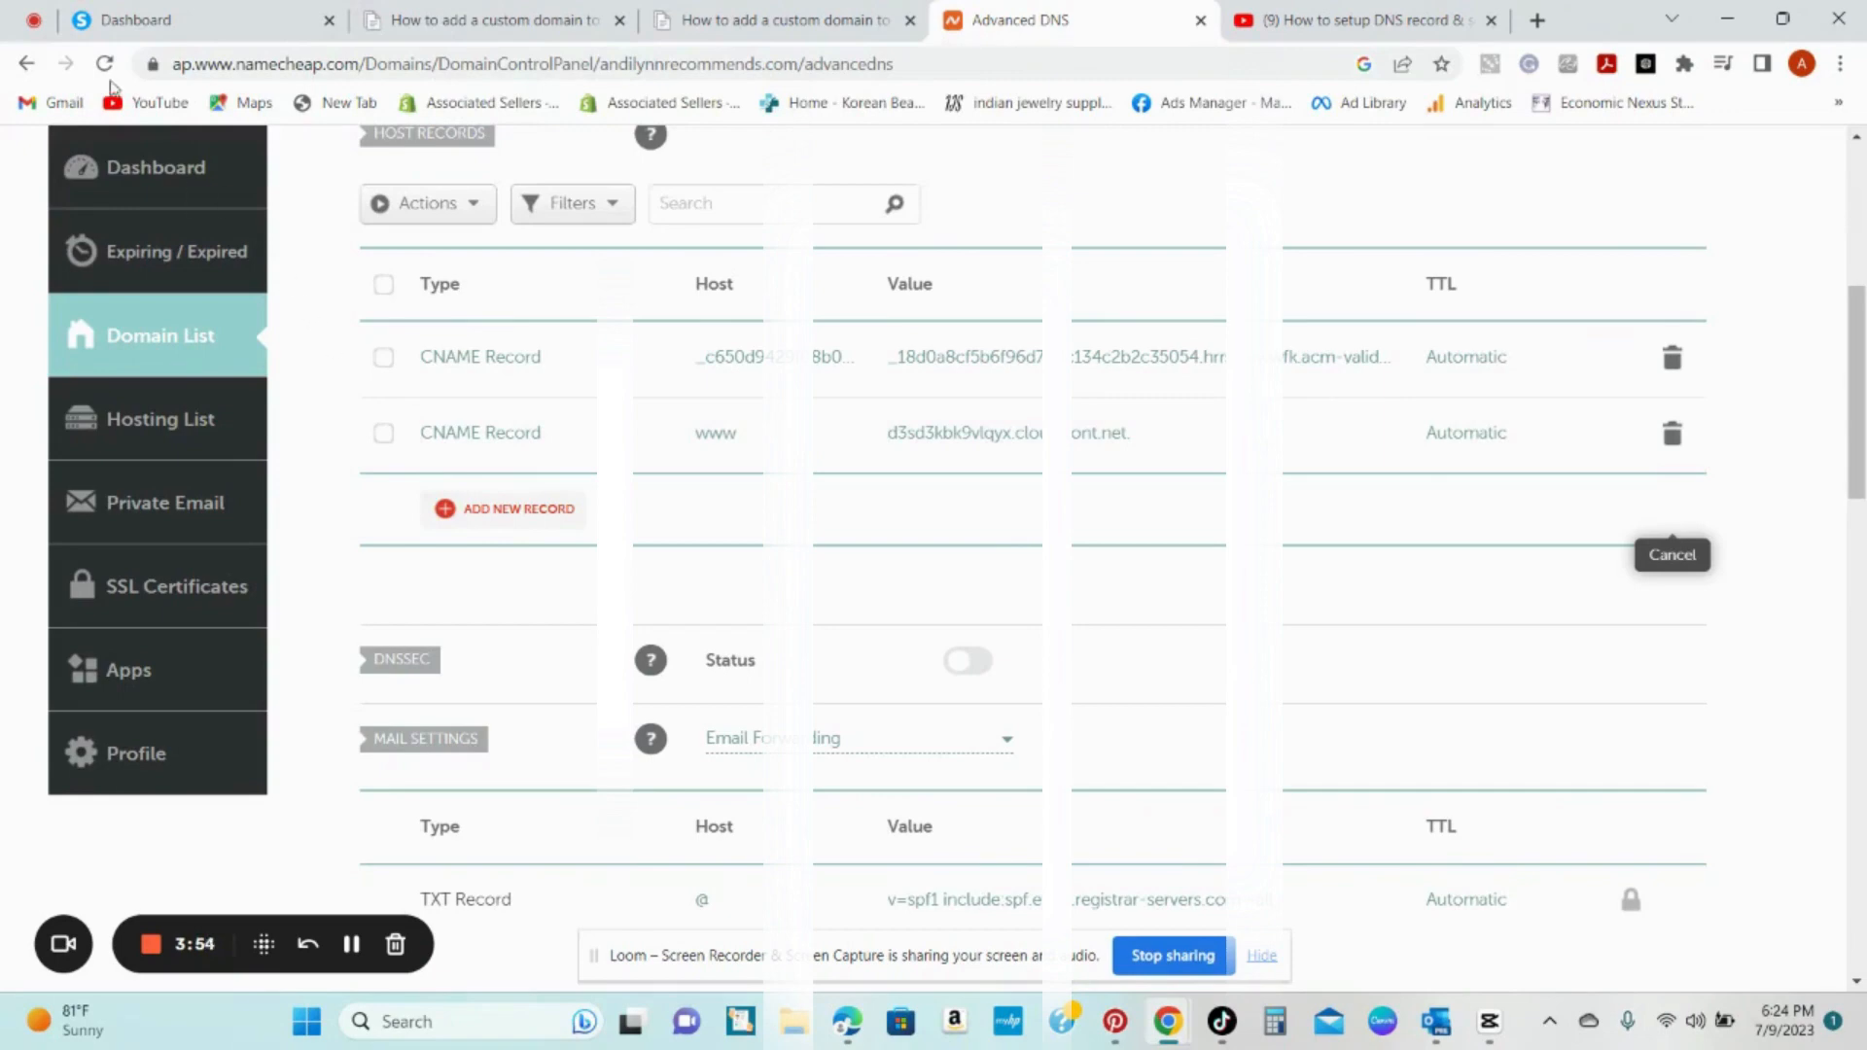
# Step: Switch to systeme.io and close the domain's DNS configuration
pyautogui.click(139, 17)
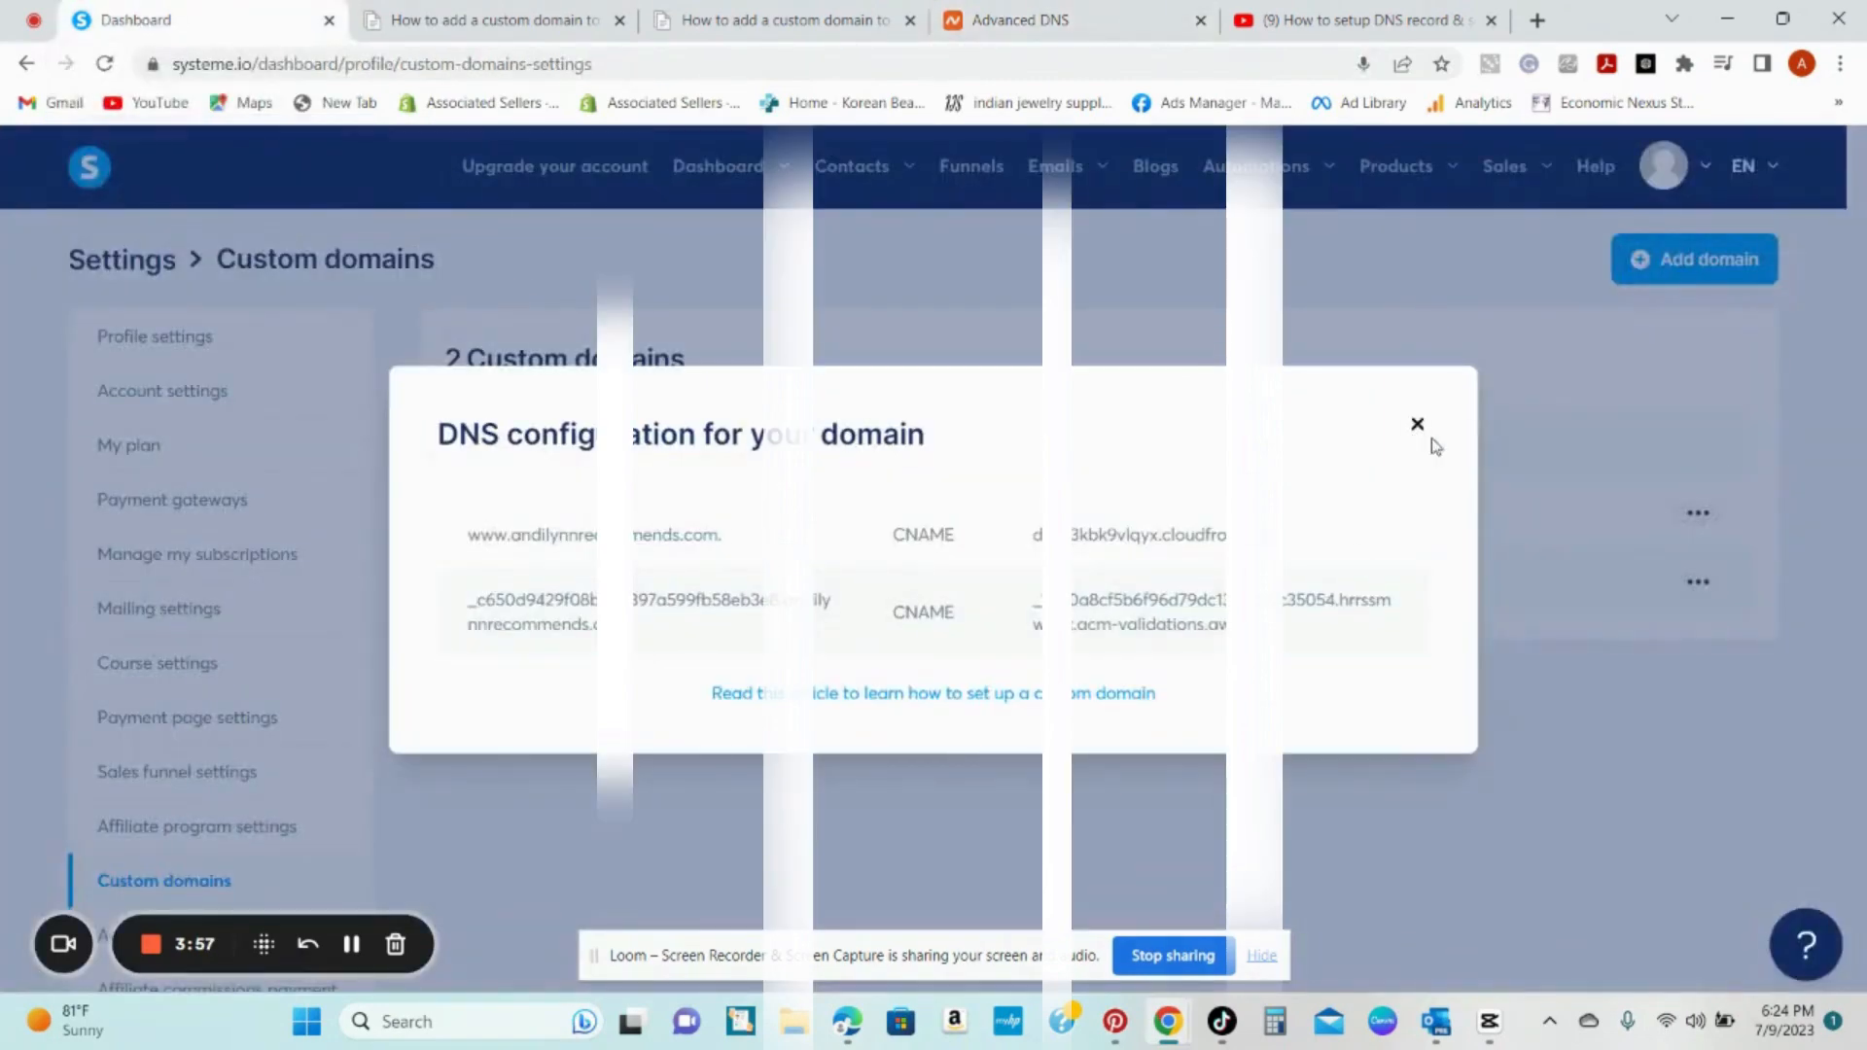
pyautogui.click(1418, 425)
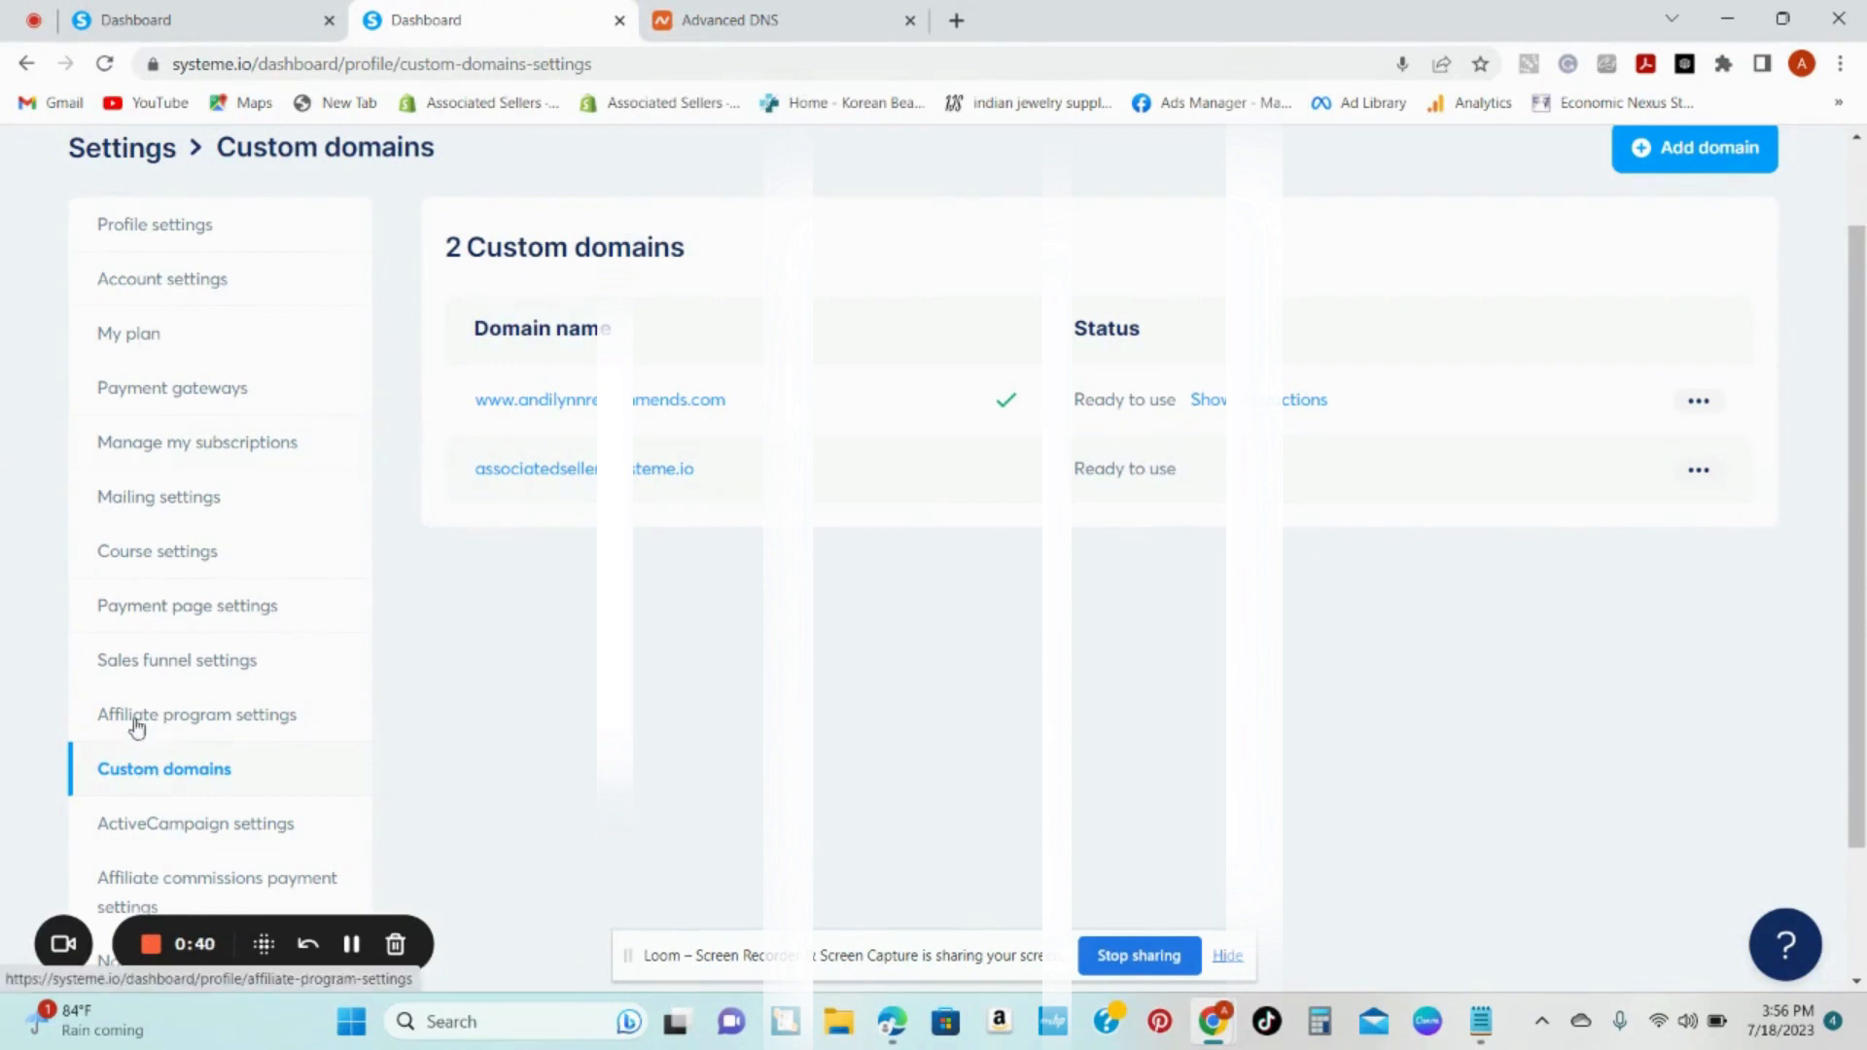
# Step: Open the Custom domains section from the account's profile settings
pyautogui.scroll(2, 1330, 377)
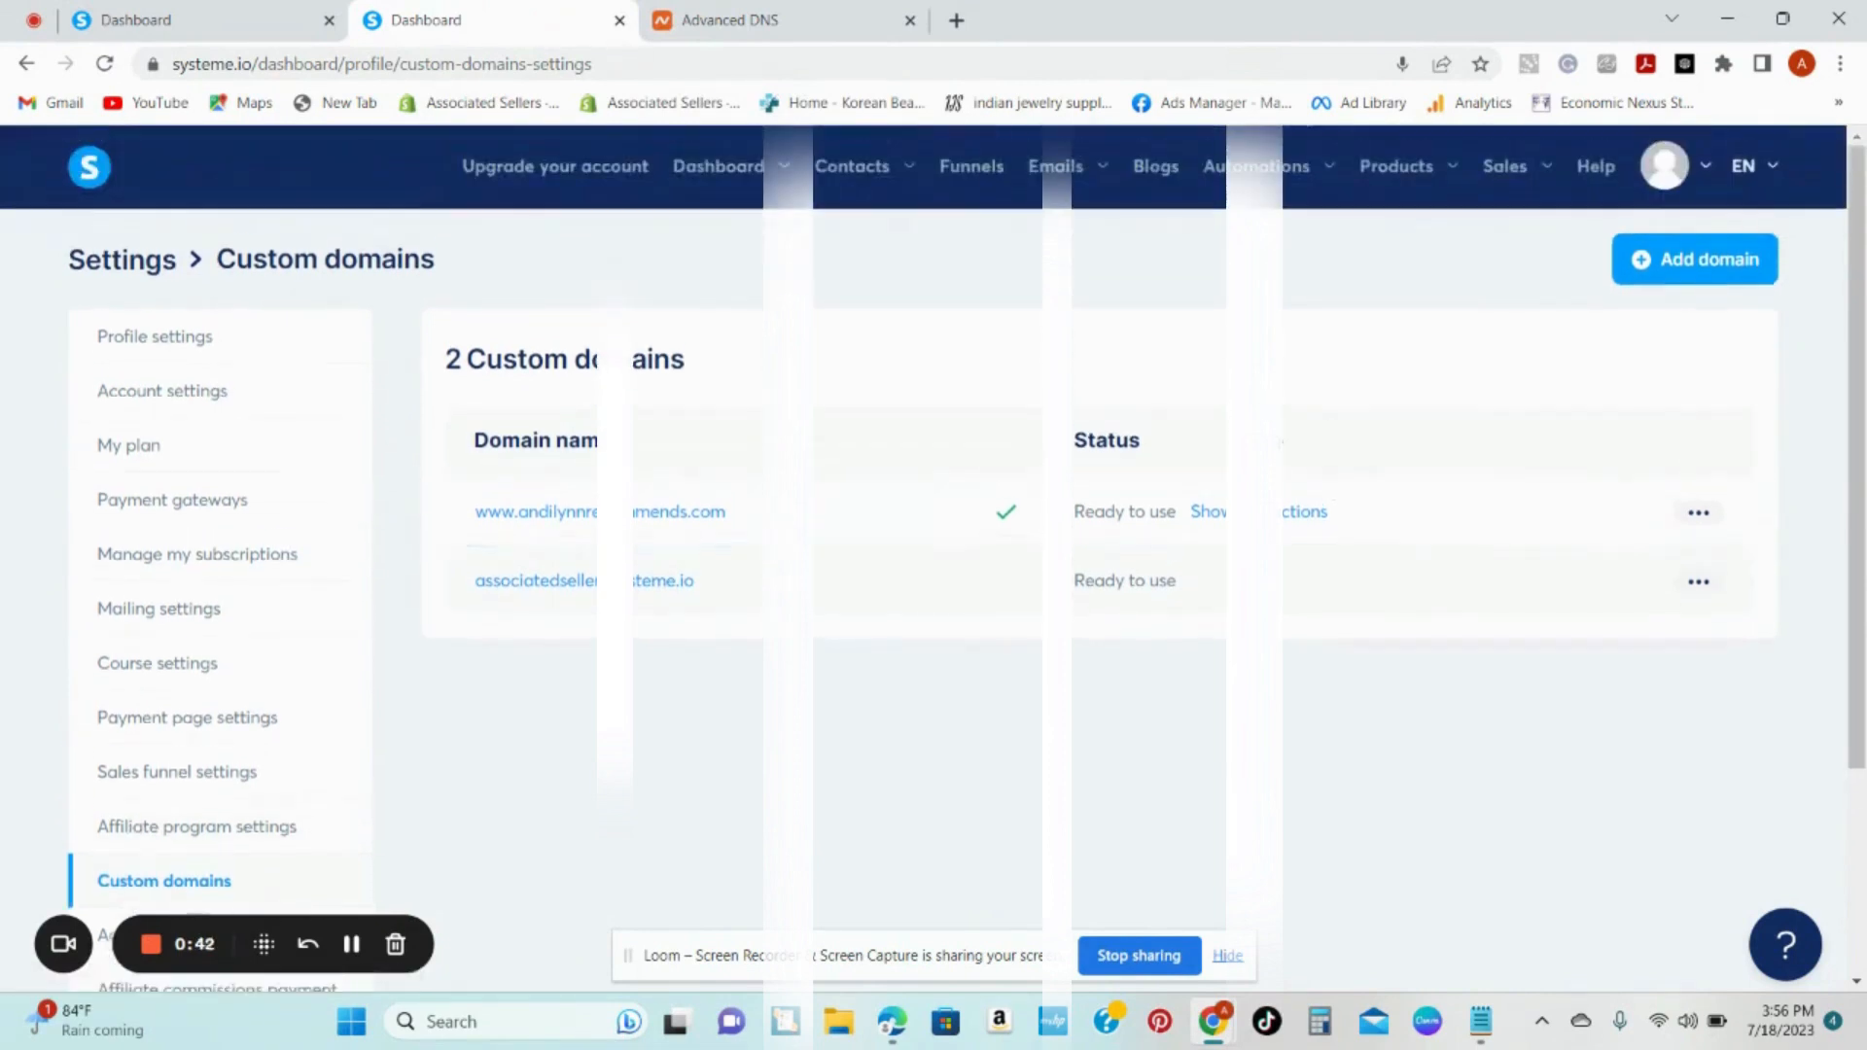
pyautogui.moveTo(1665, 167)
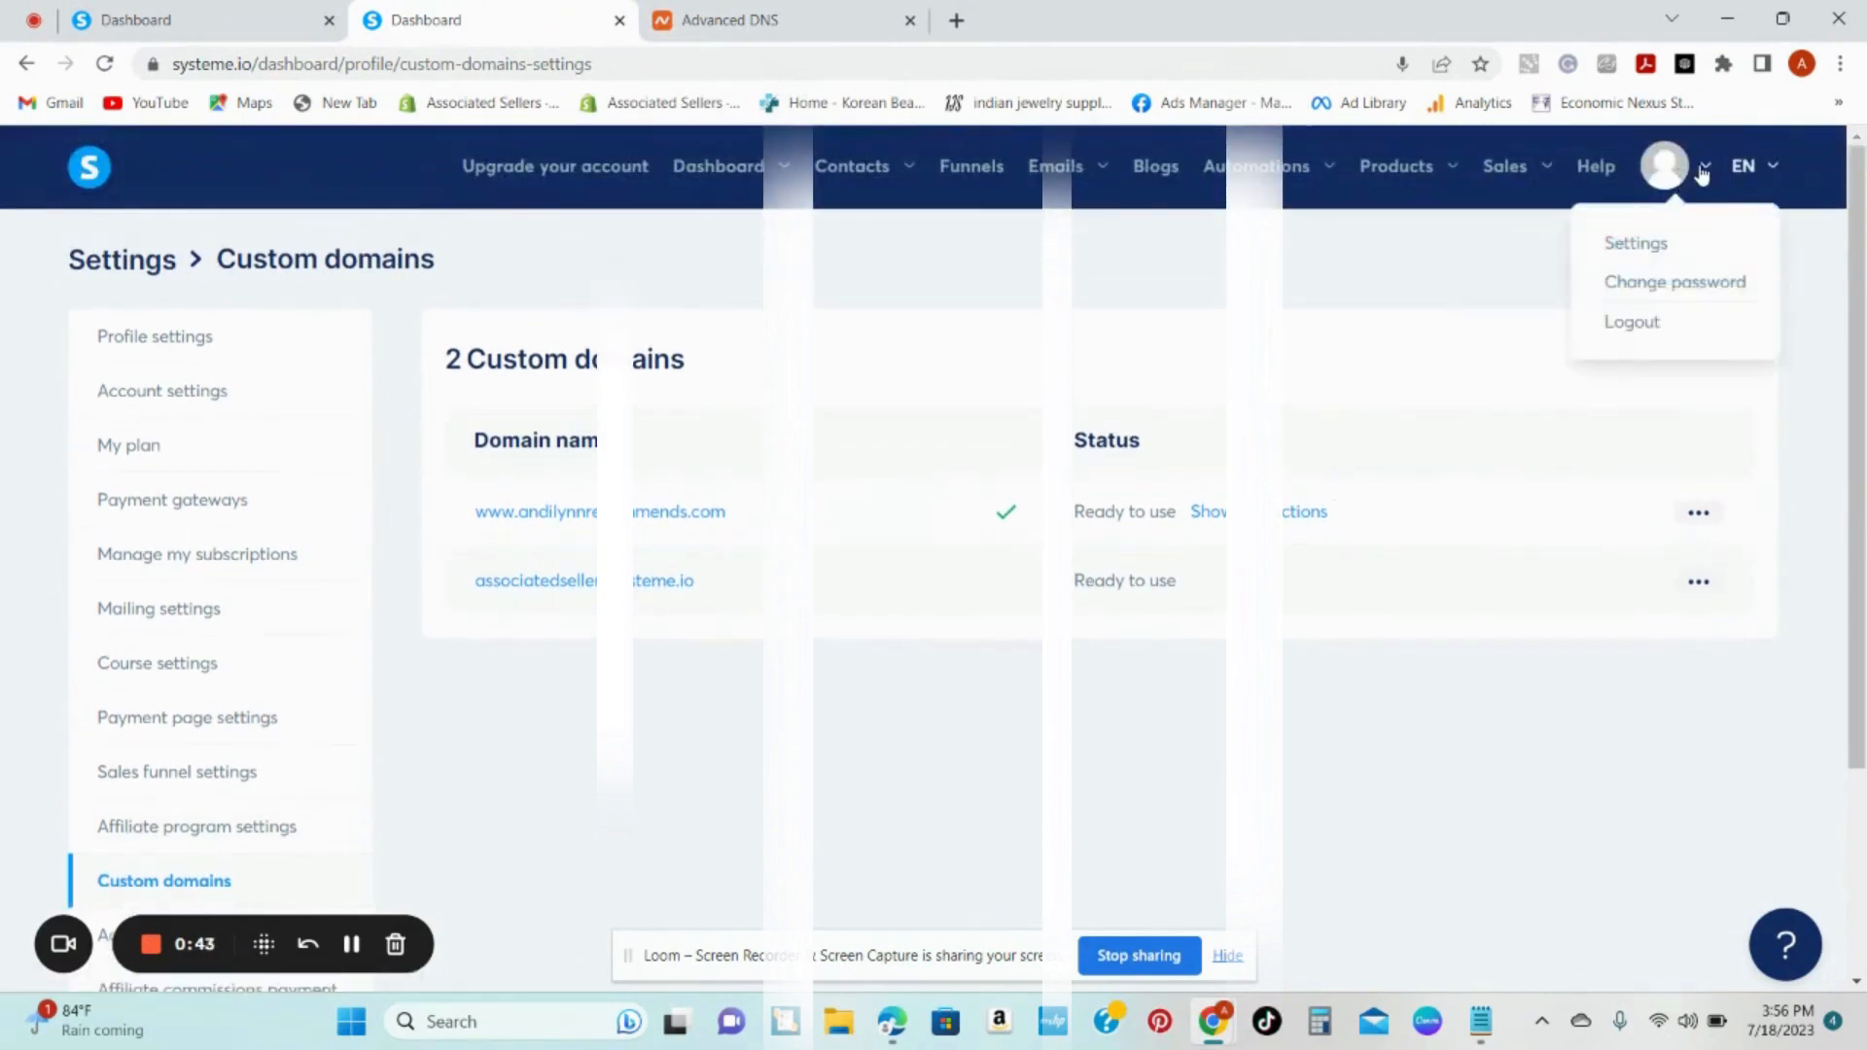
pyautogui.click(1659, 245)
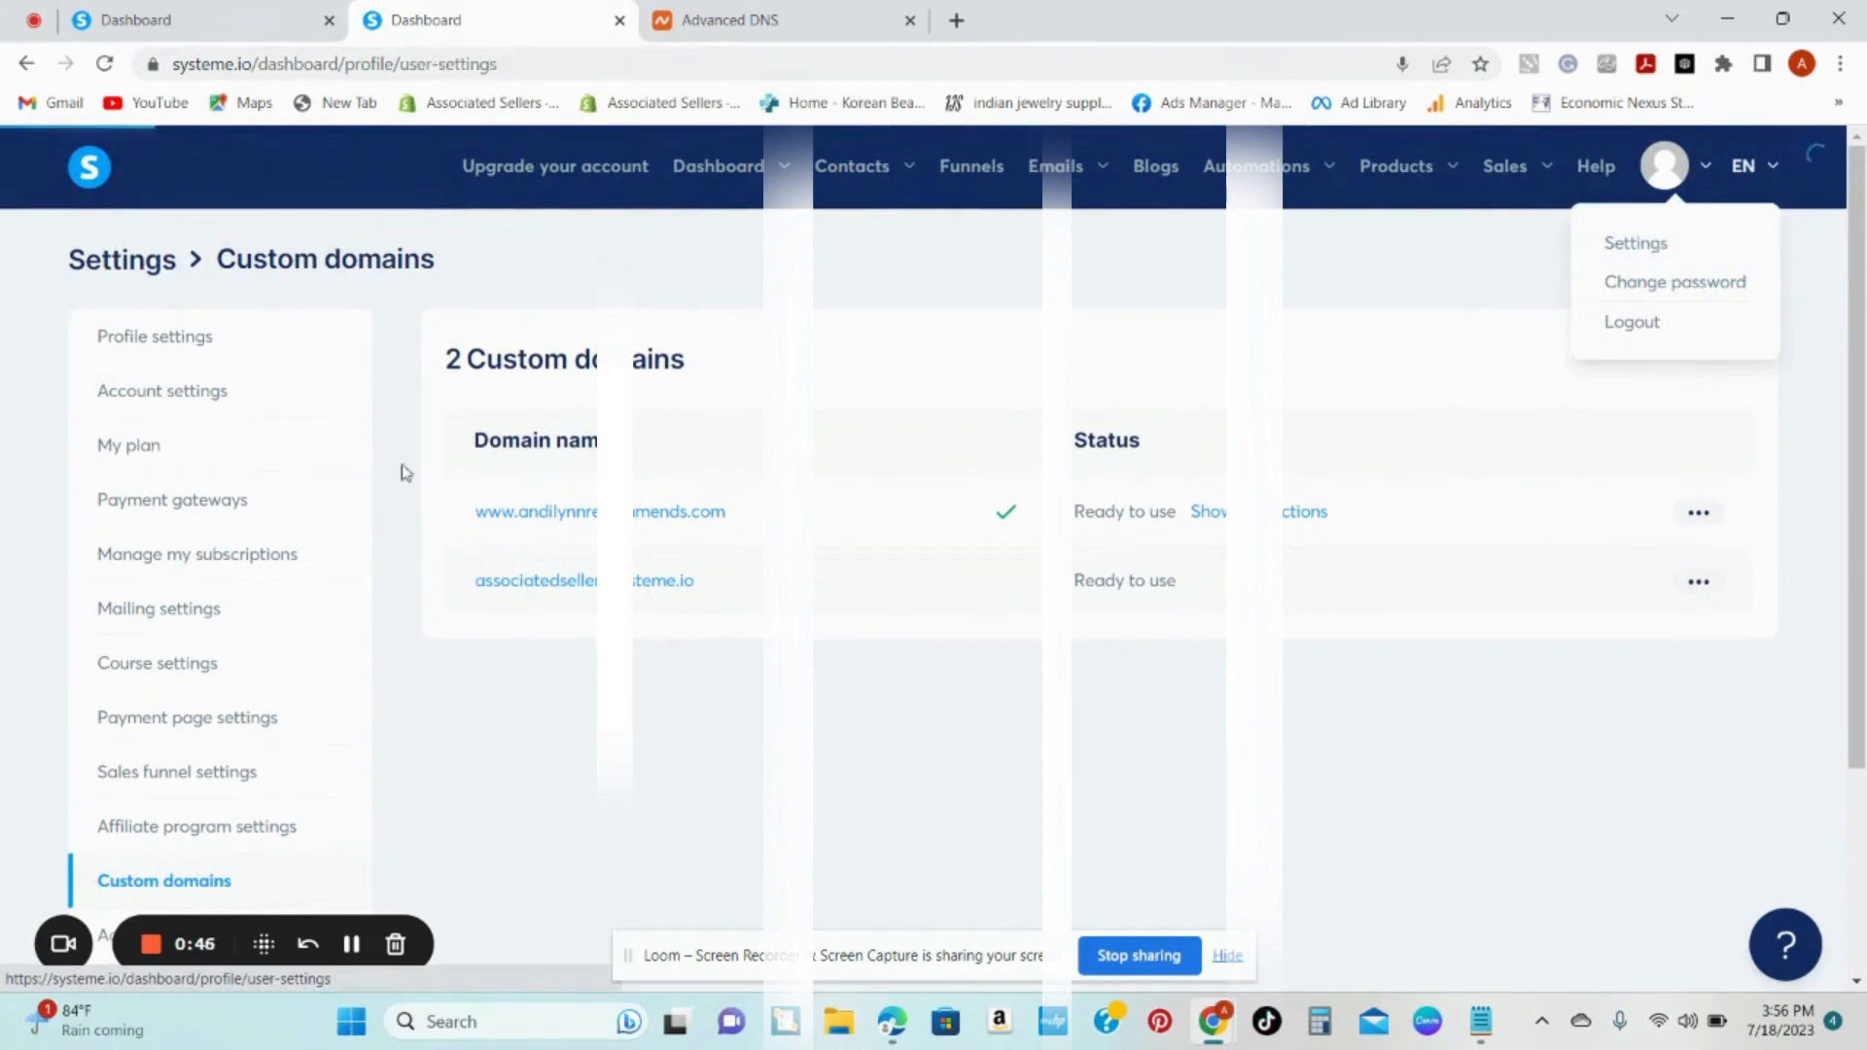
pyautogui.scroll(-2, 165, 805)
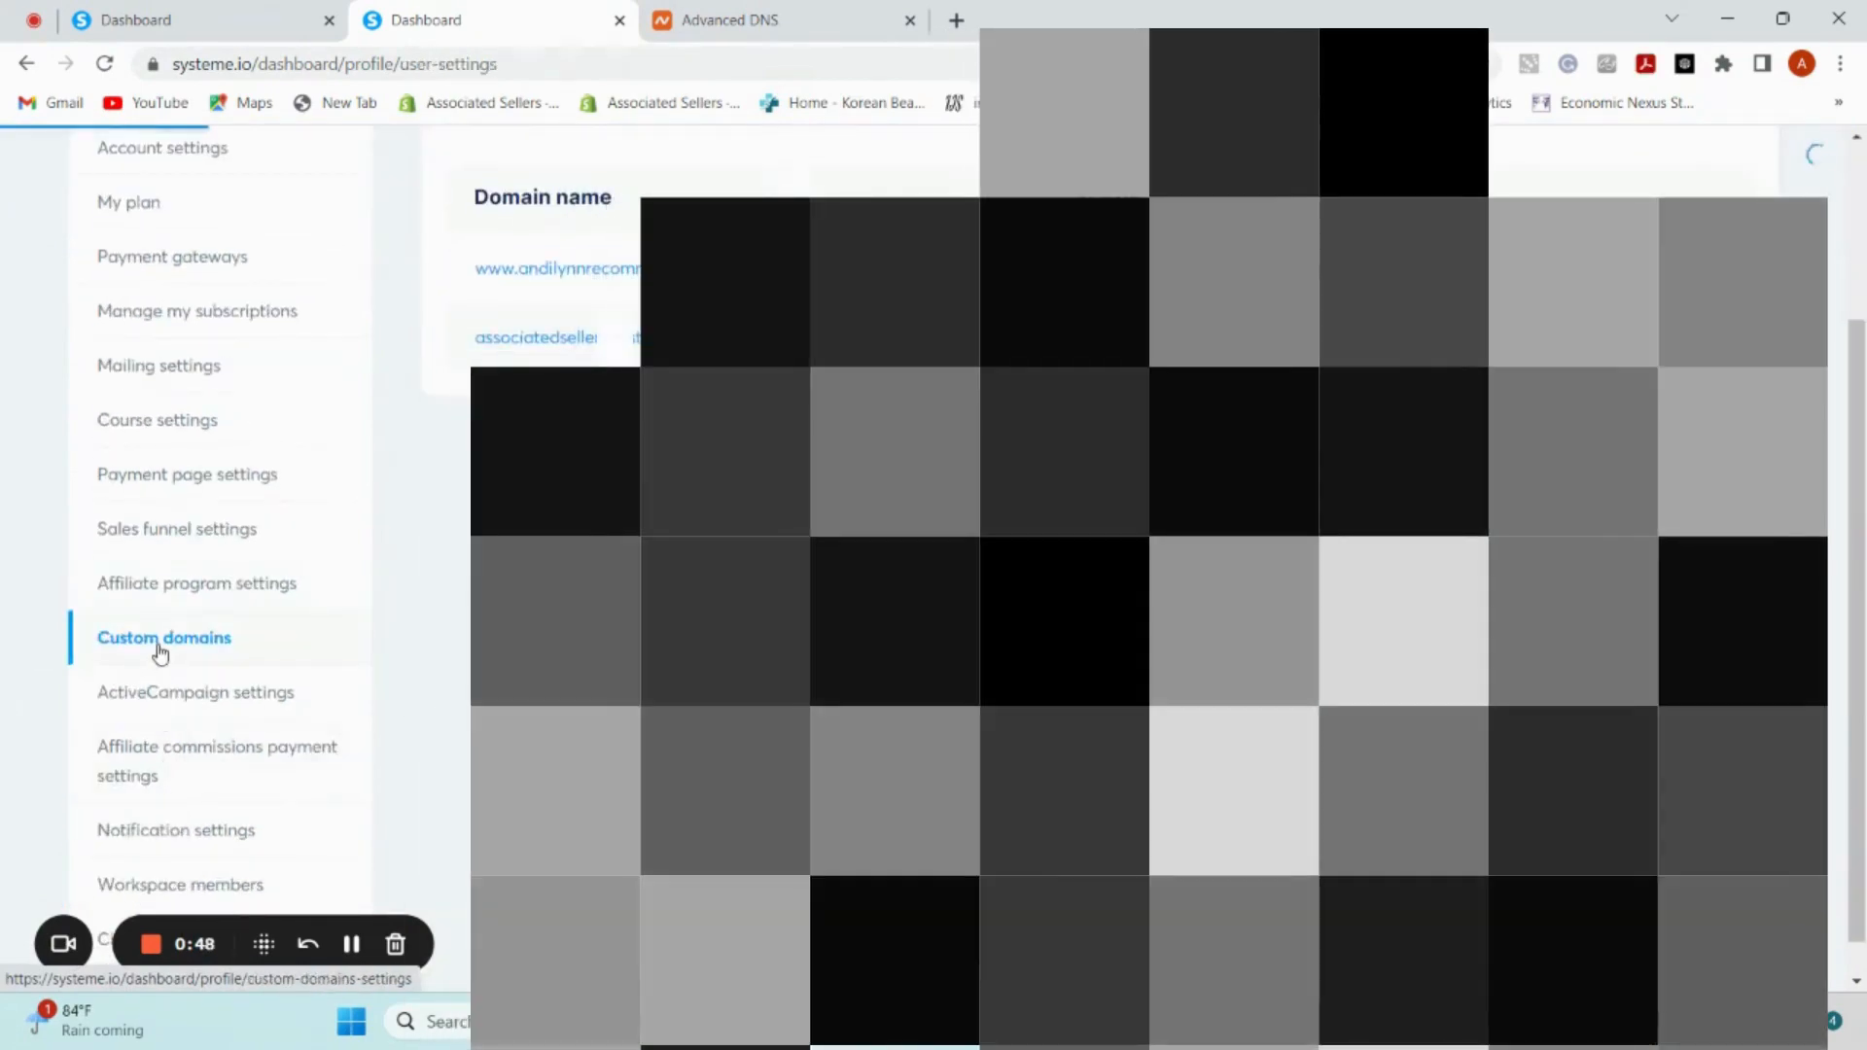
pyautogui.scroll(-3, 217, 667)
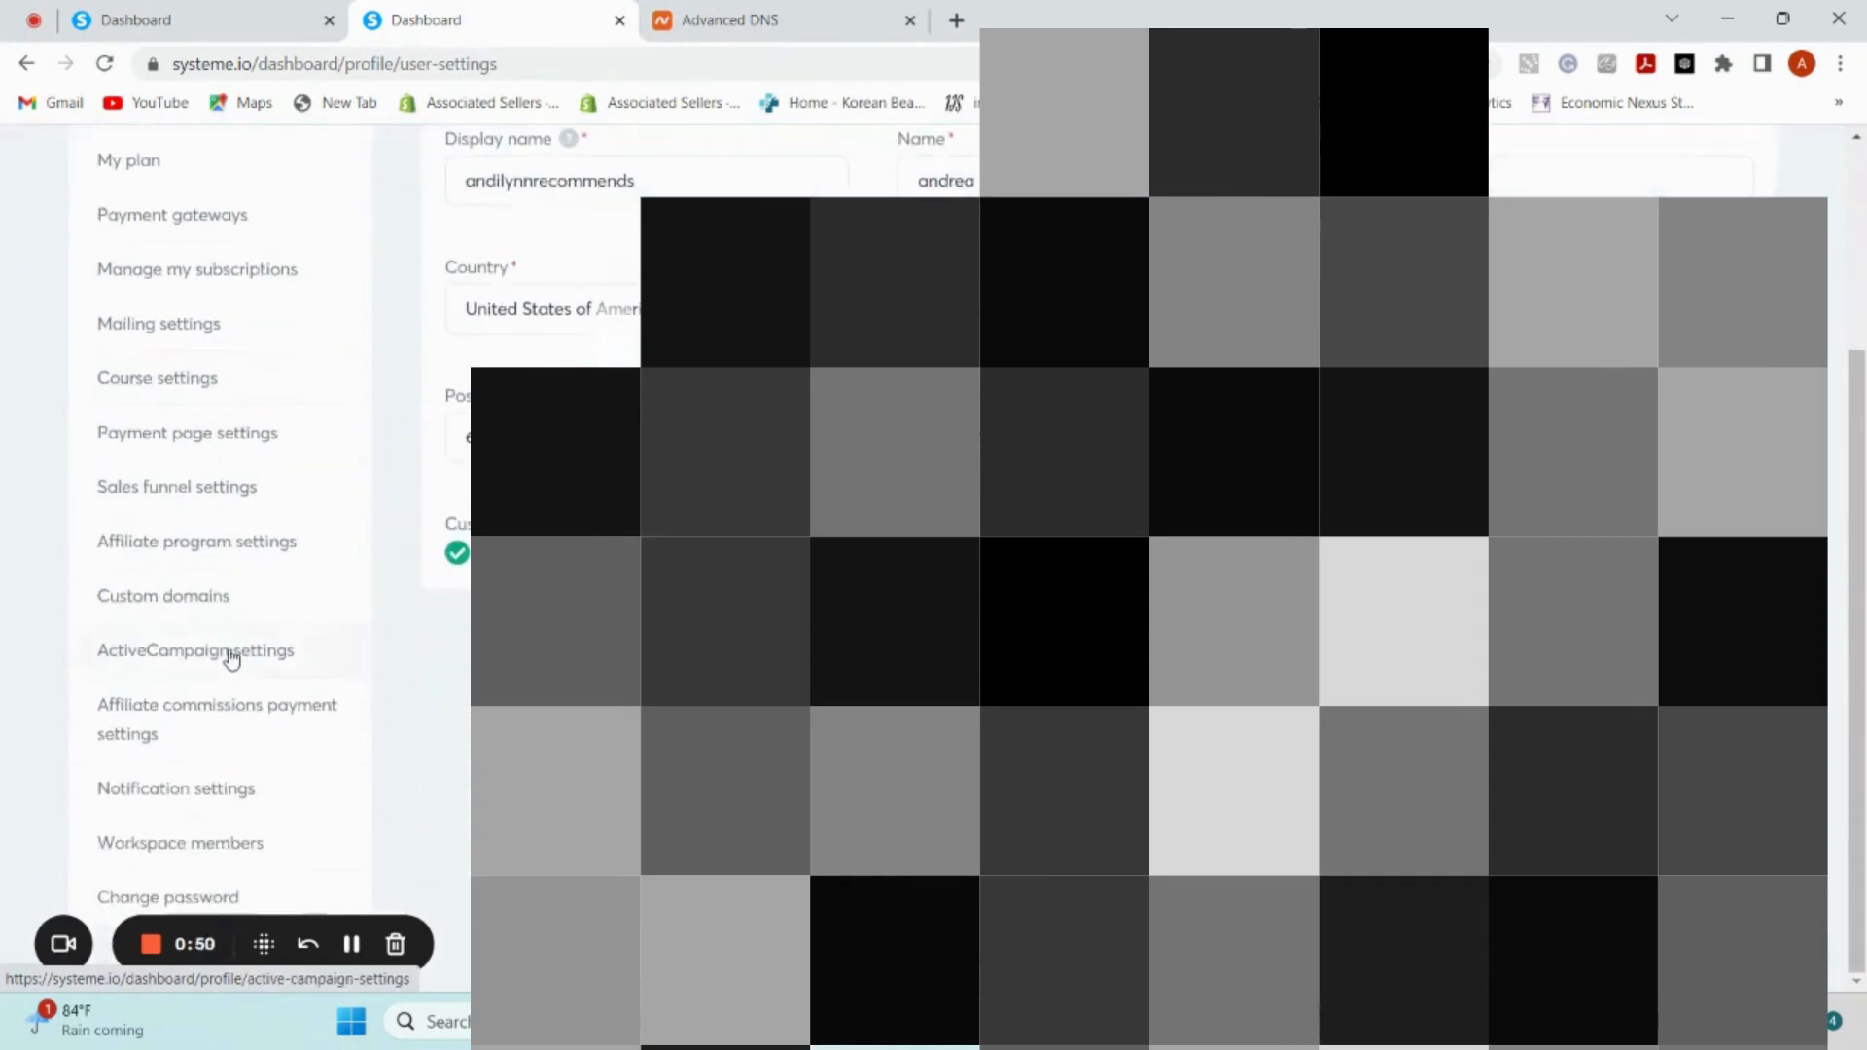
pyautogui.click(275, 596)
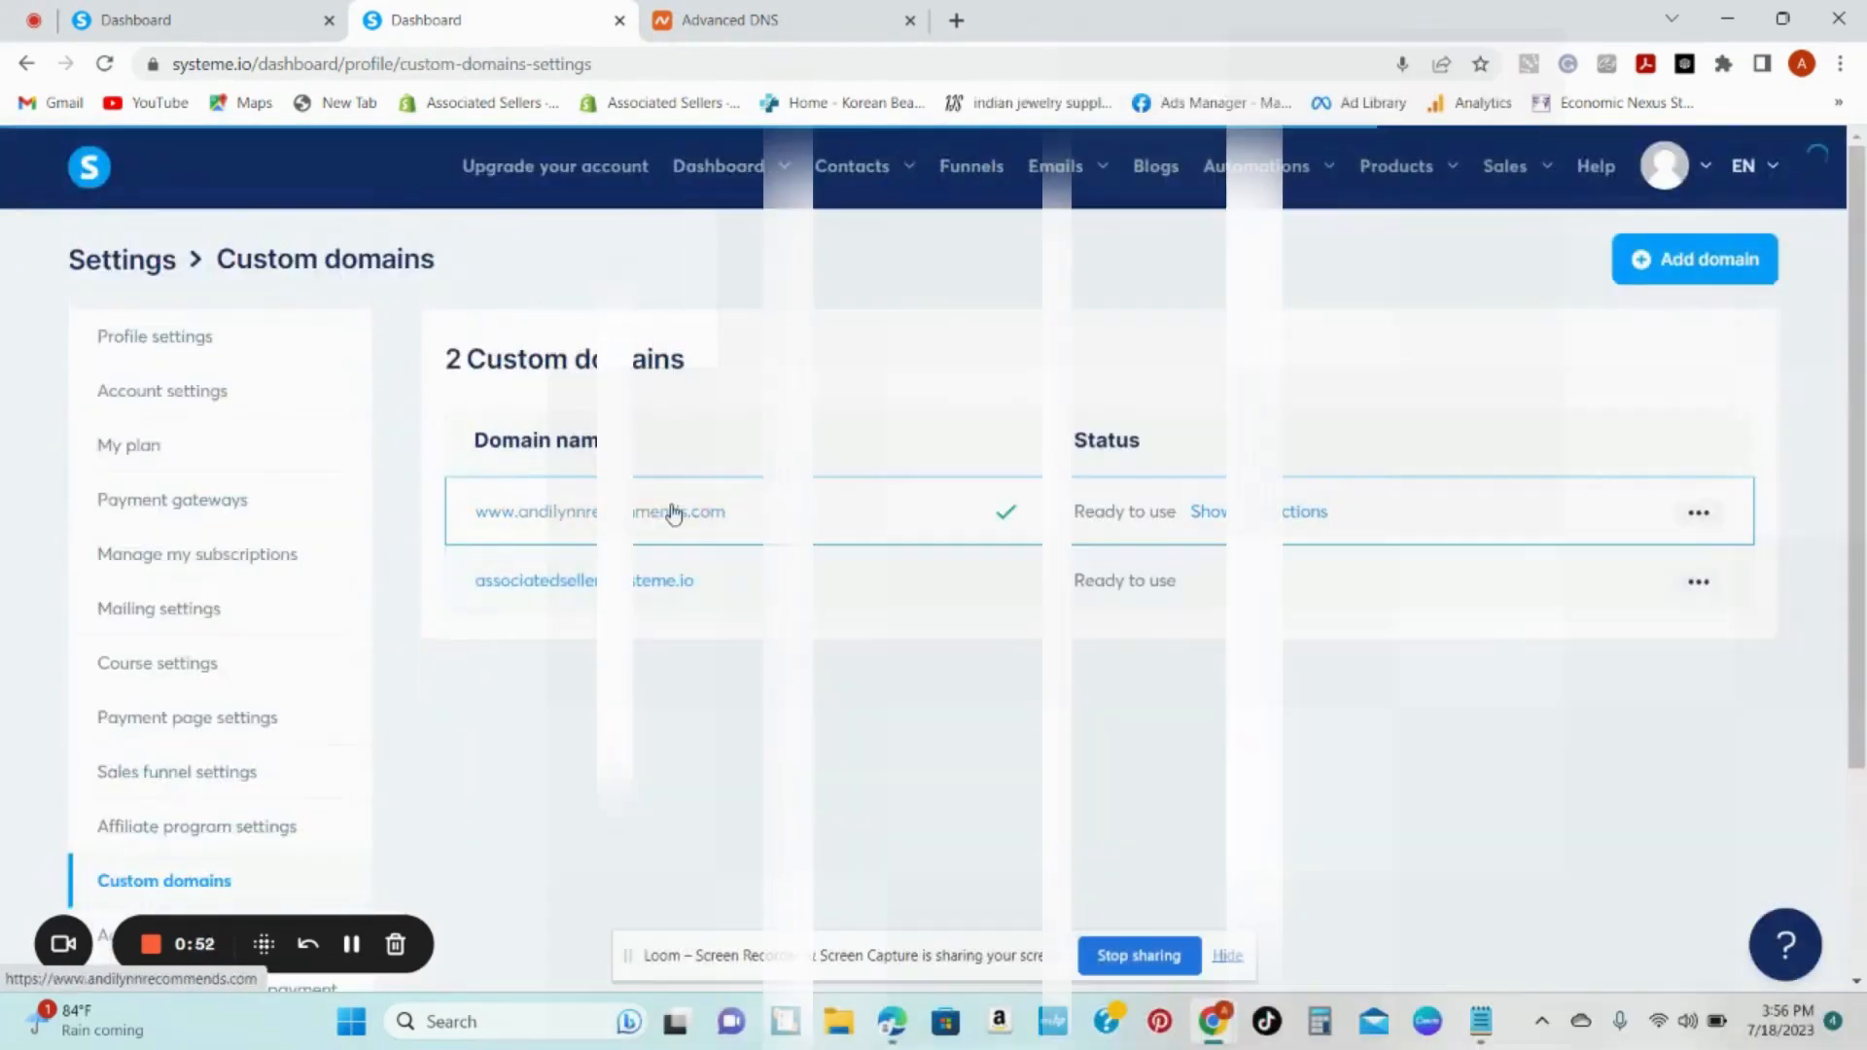
# Step: Show the www domain's DNS instructions and copy the CNAME target d3sd3kbk9vlqyx.cloudfront.net
pyautogui.click(1701, 513)
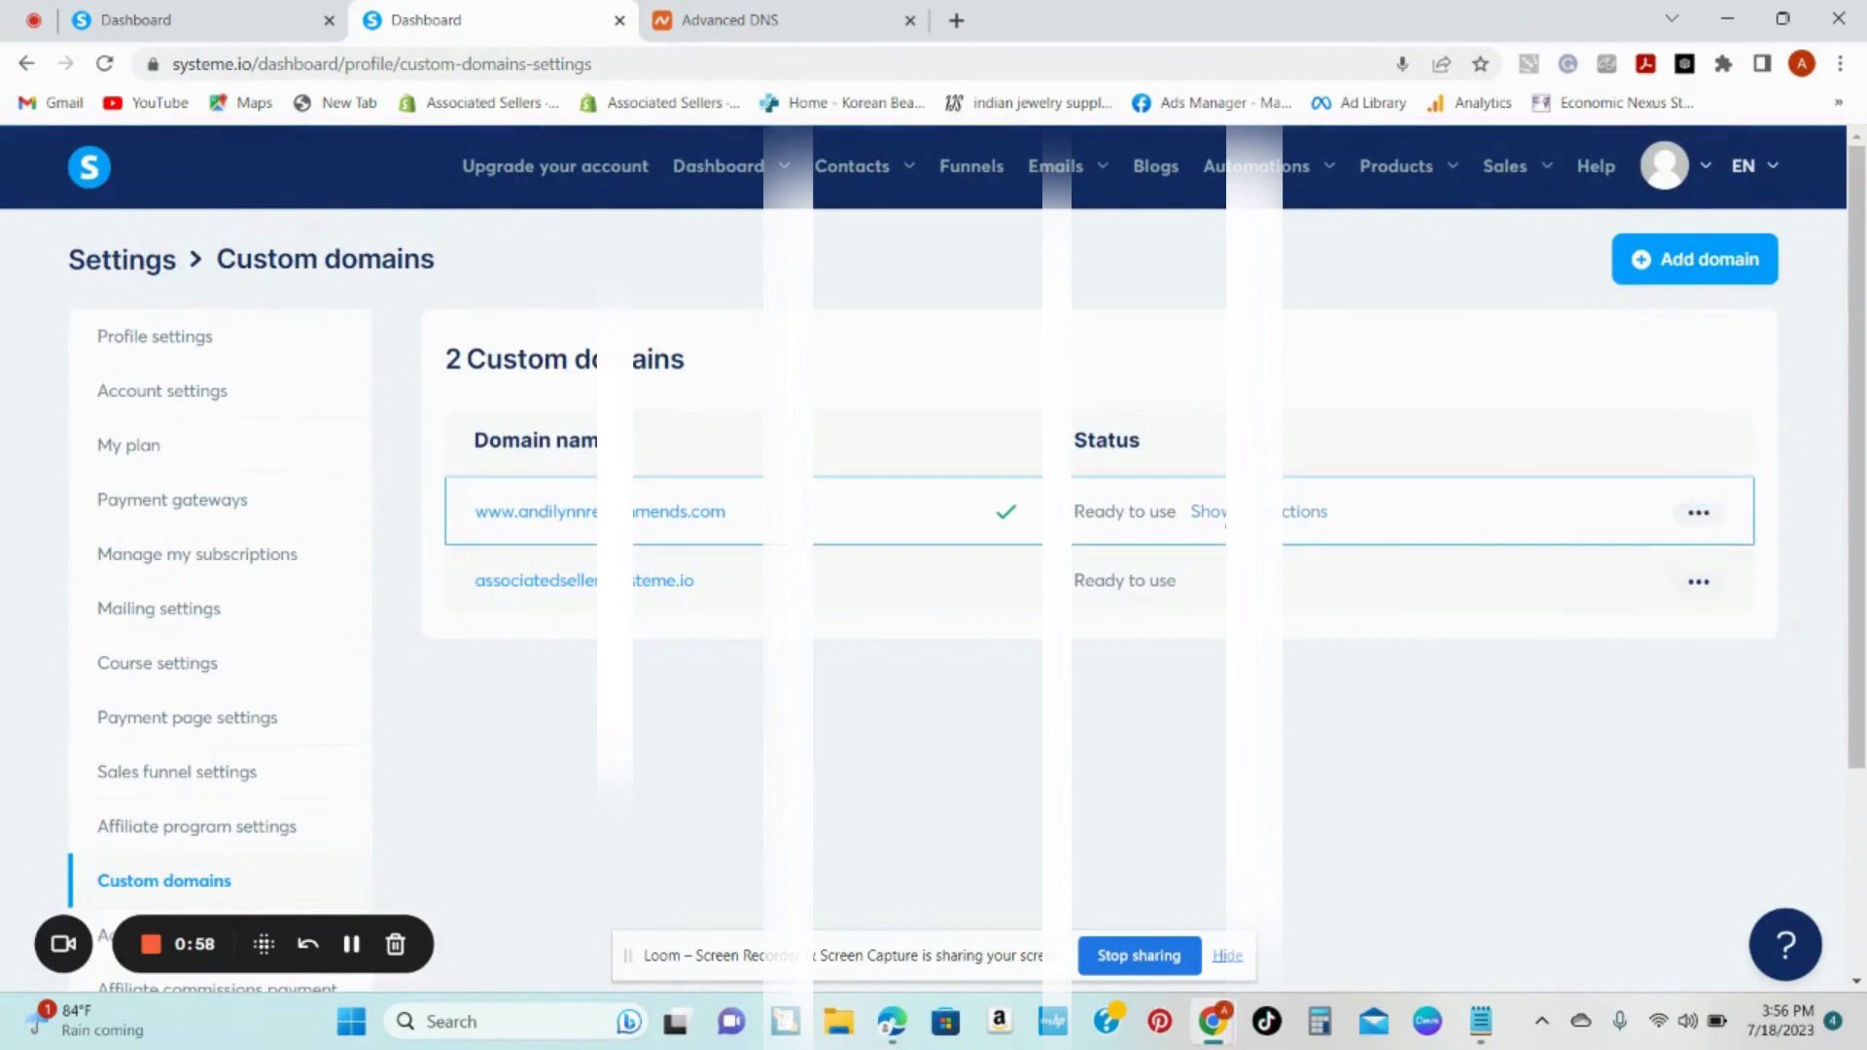
pyautogui.click(1221, 512)
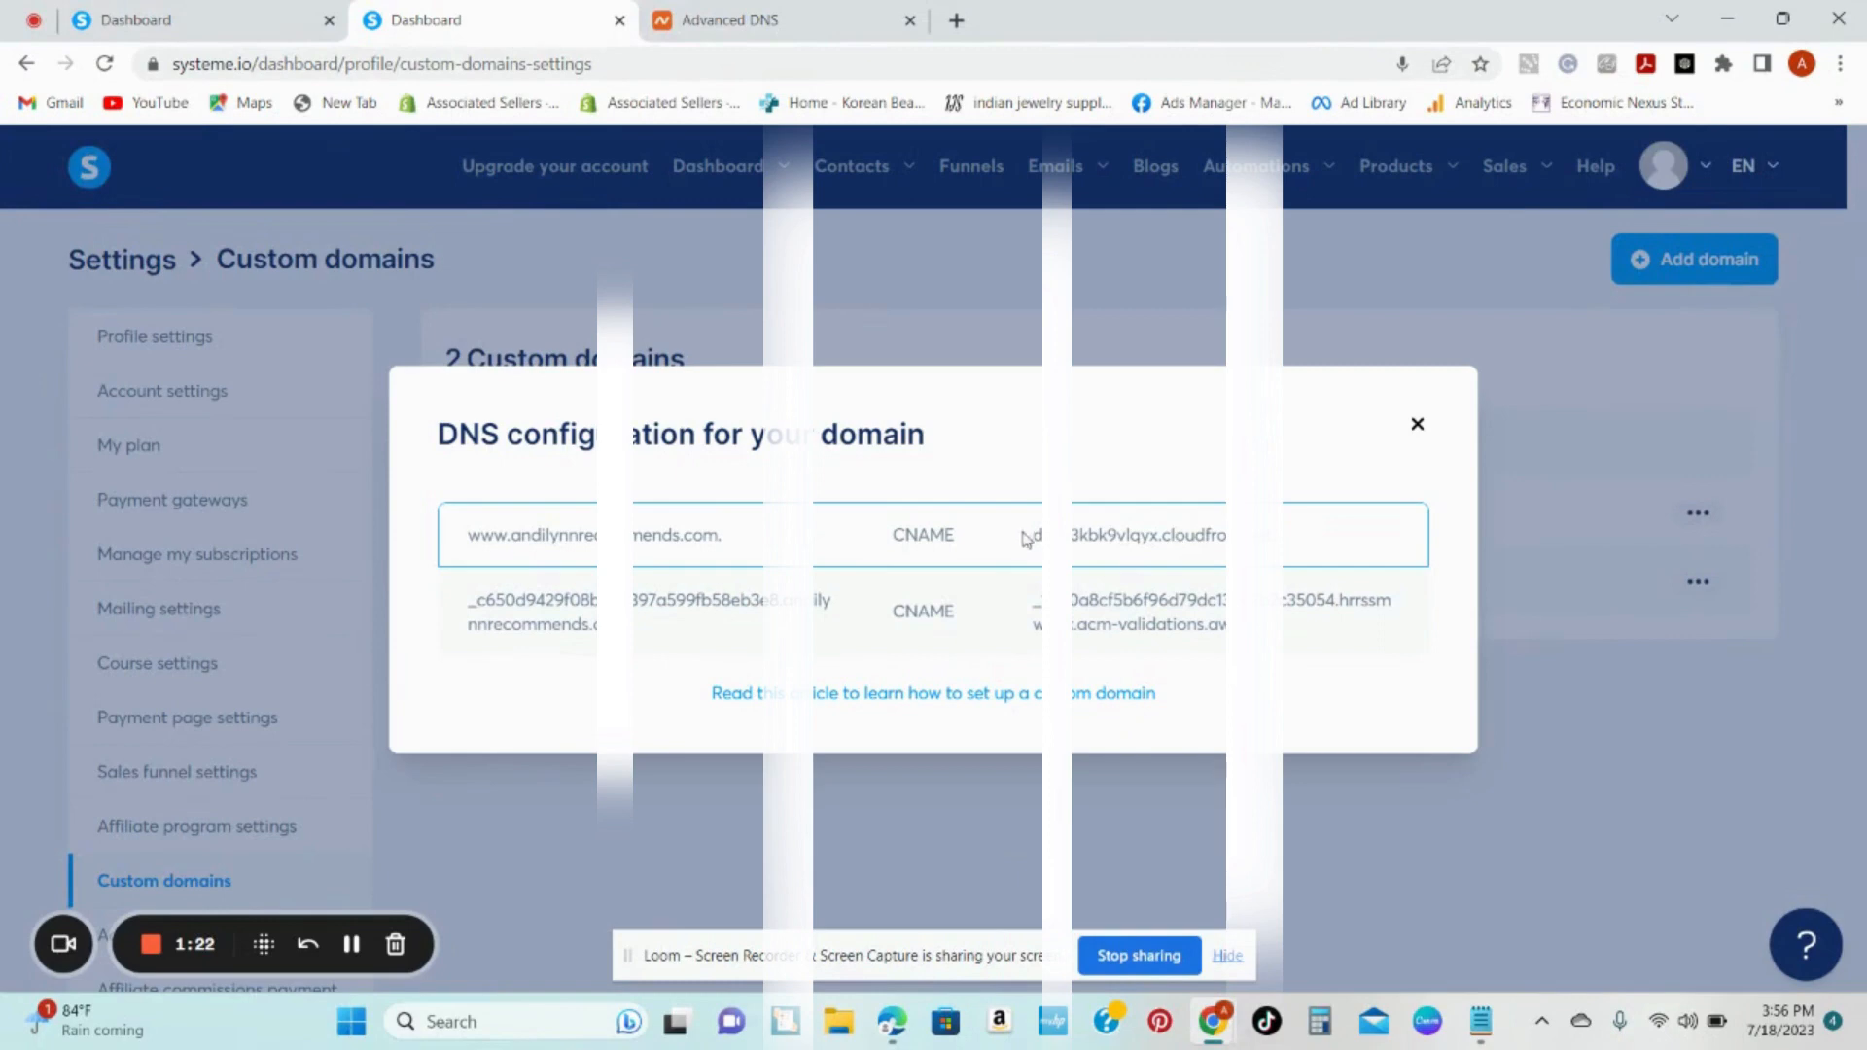
pyautogui.moveTo(1023, 538); pyautogui.dragTo(1291, 540)
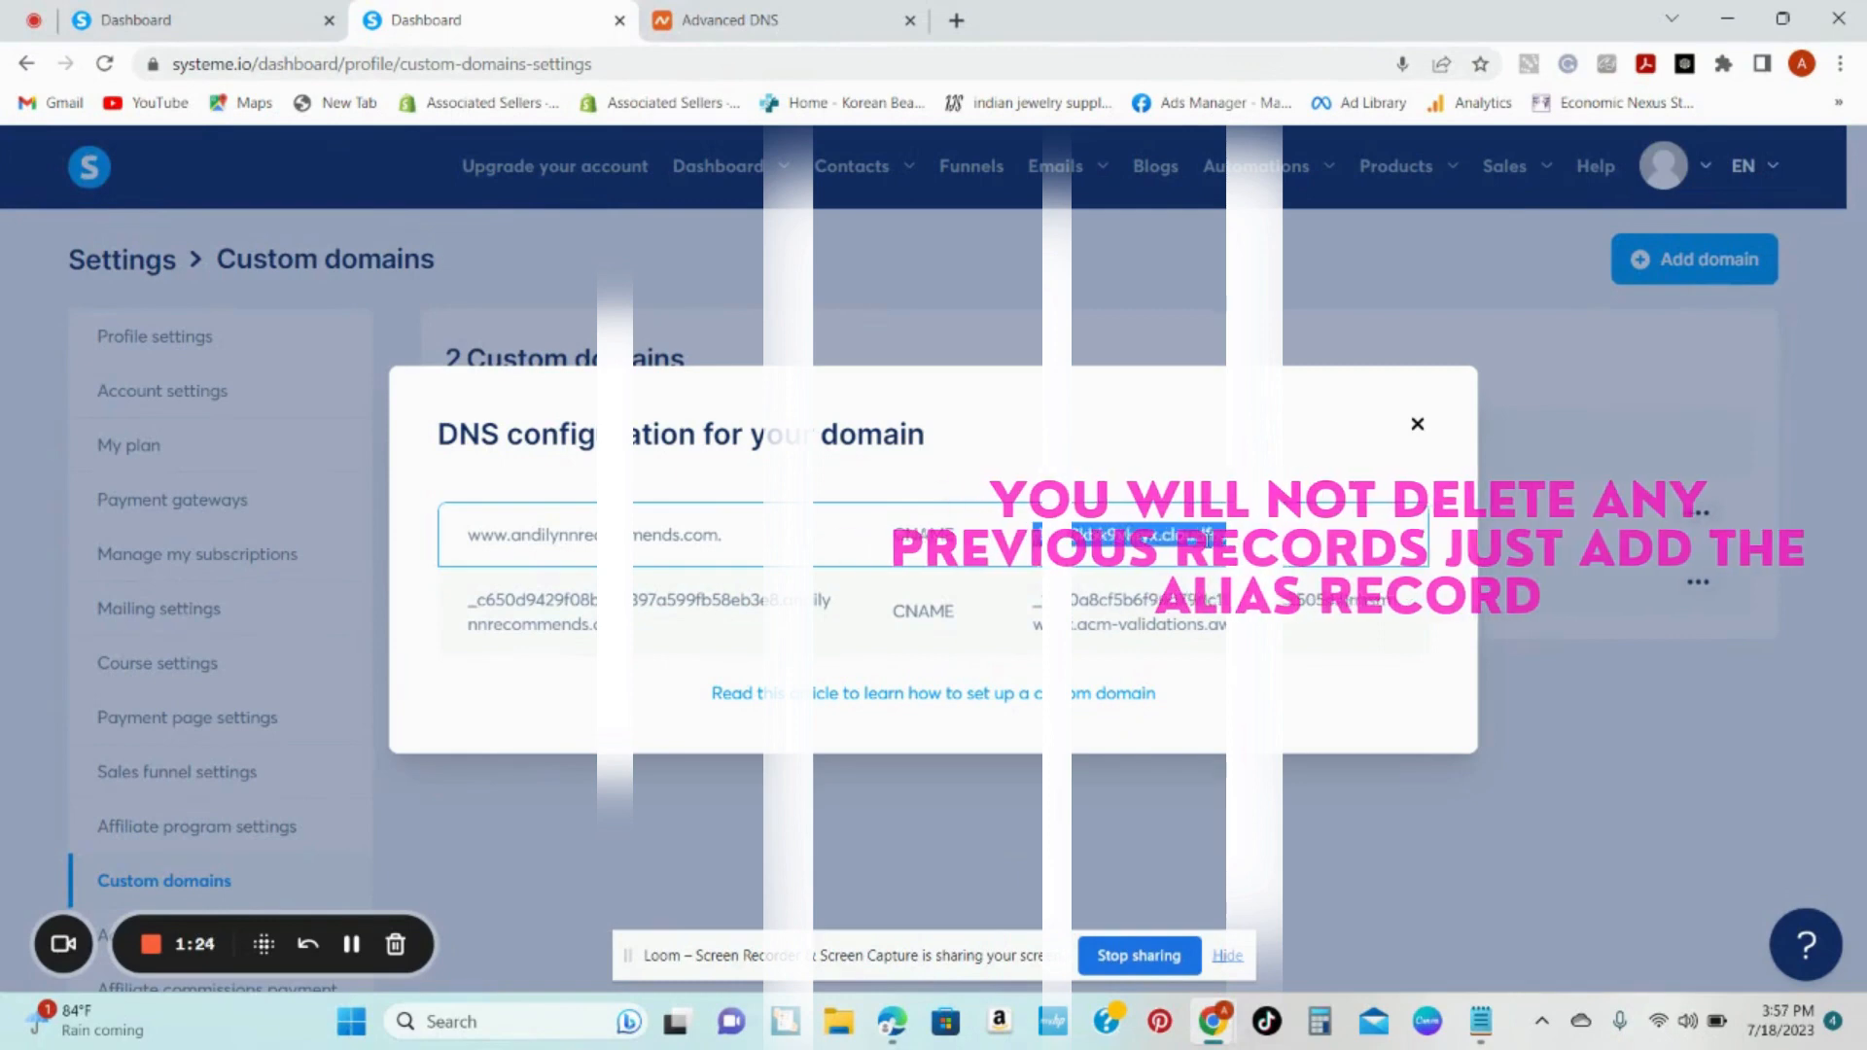
pyautogui.rightClick(1185, 547)
pyautogui.click(1215, 564)
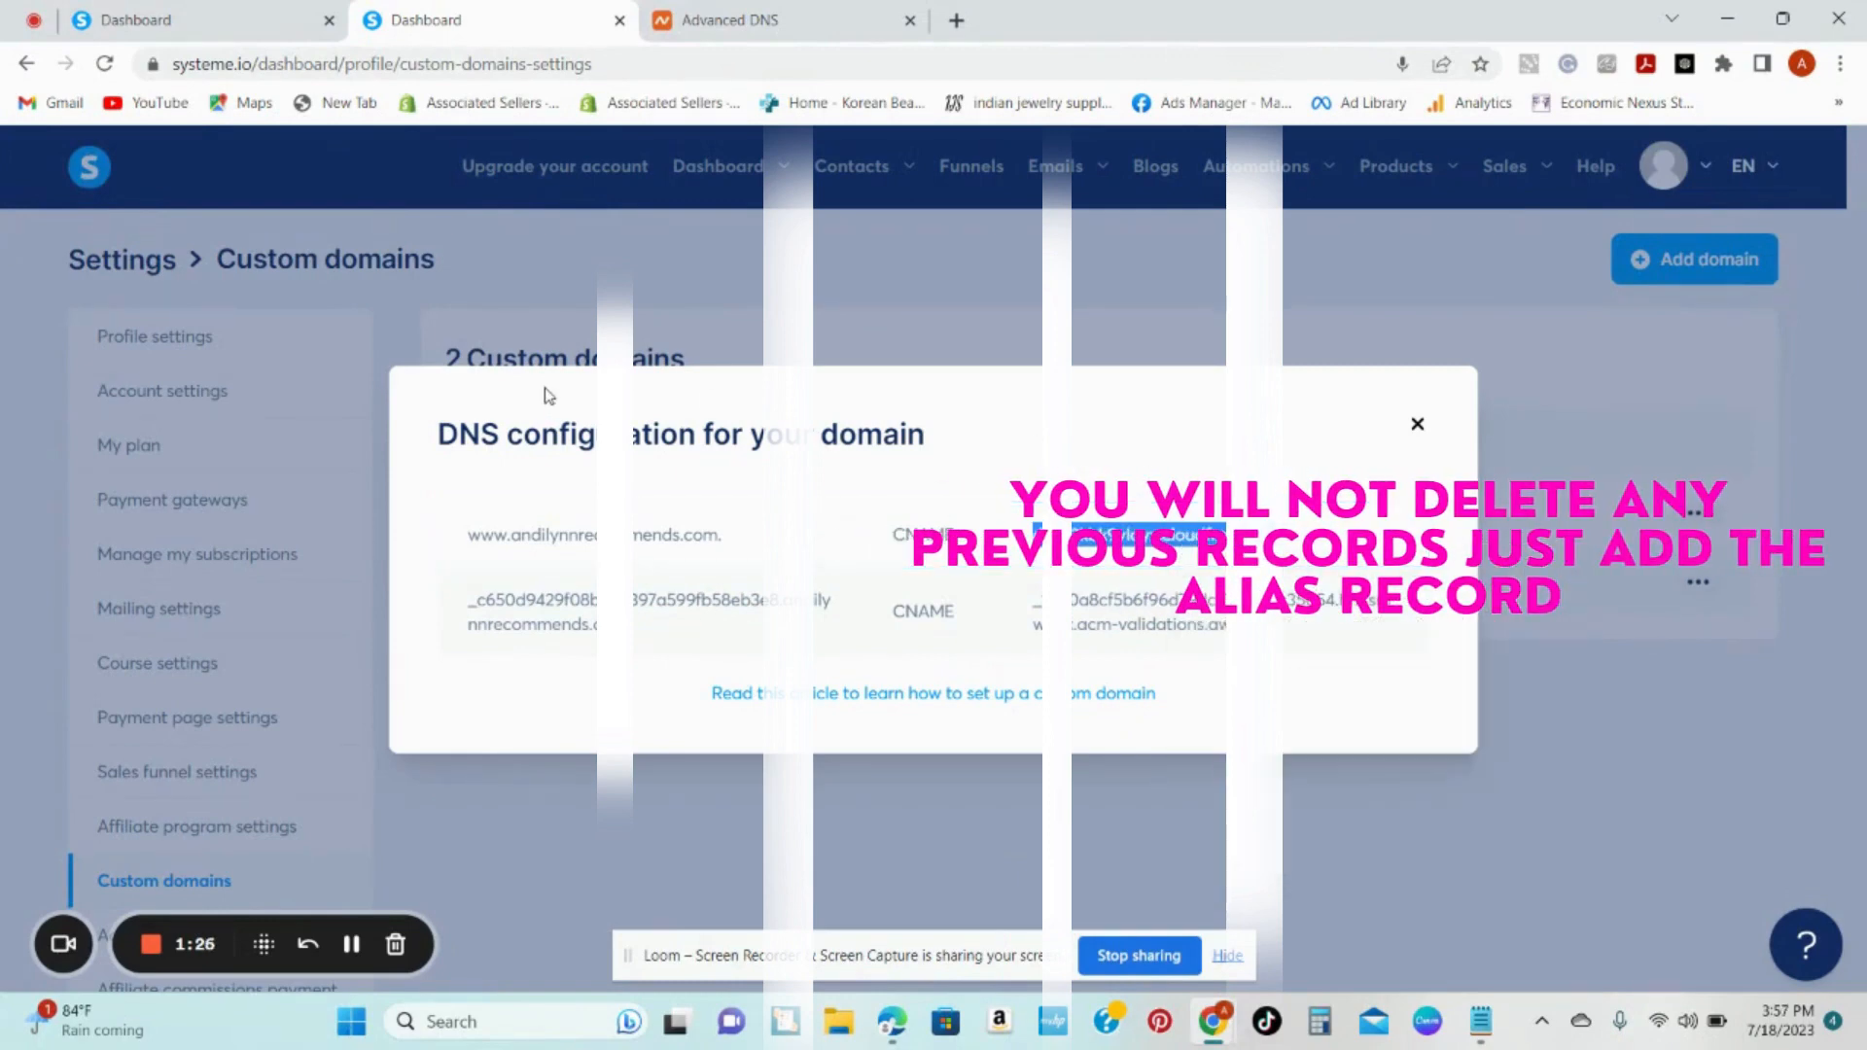
# Step: Switch to Namecheap's Advanced DNS page, start a new host record and set its type to ALIAS Record
pyautogui.click(736, 21)
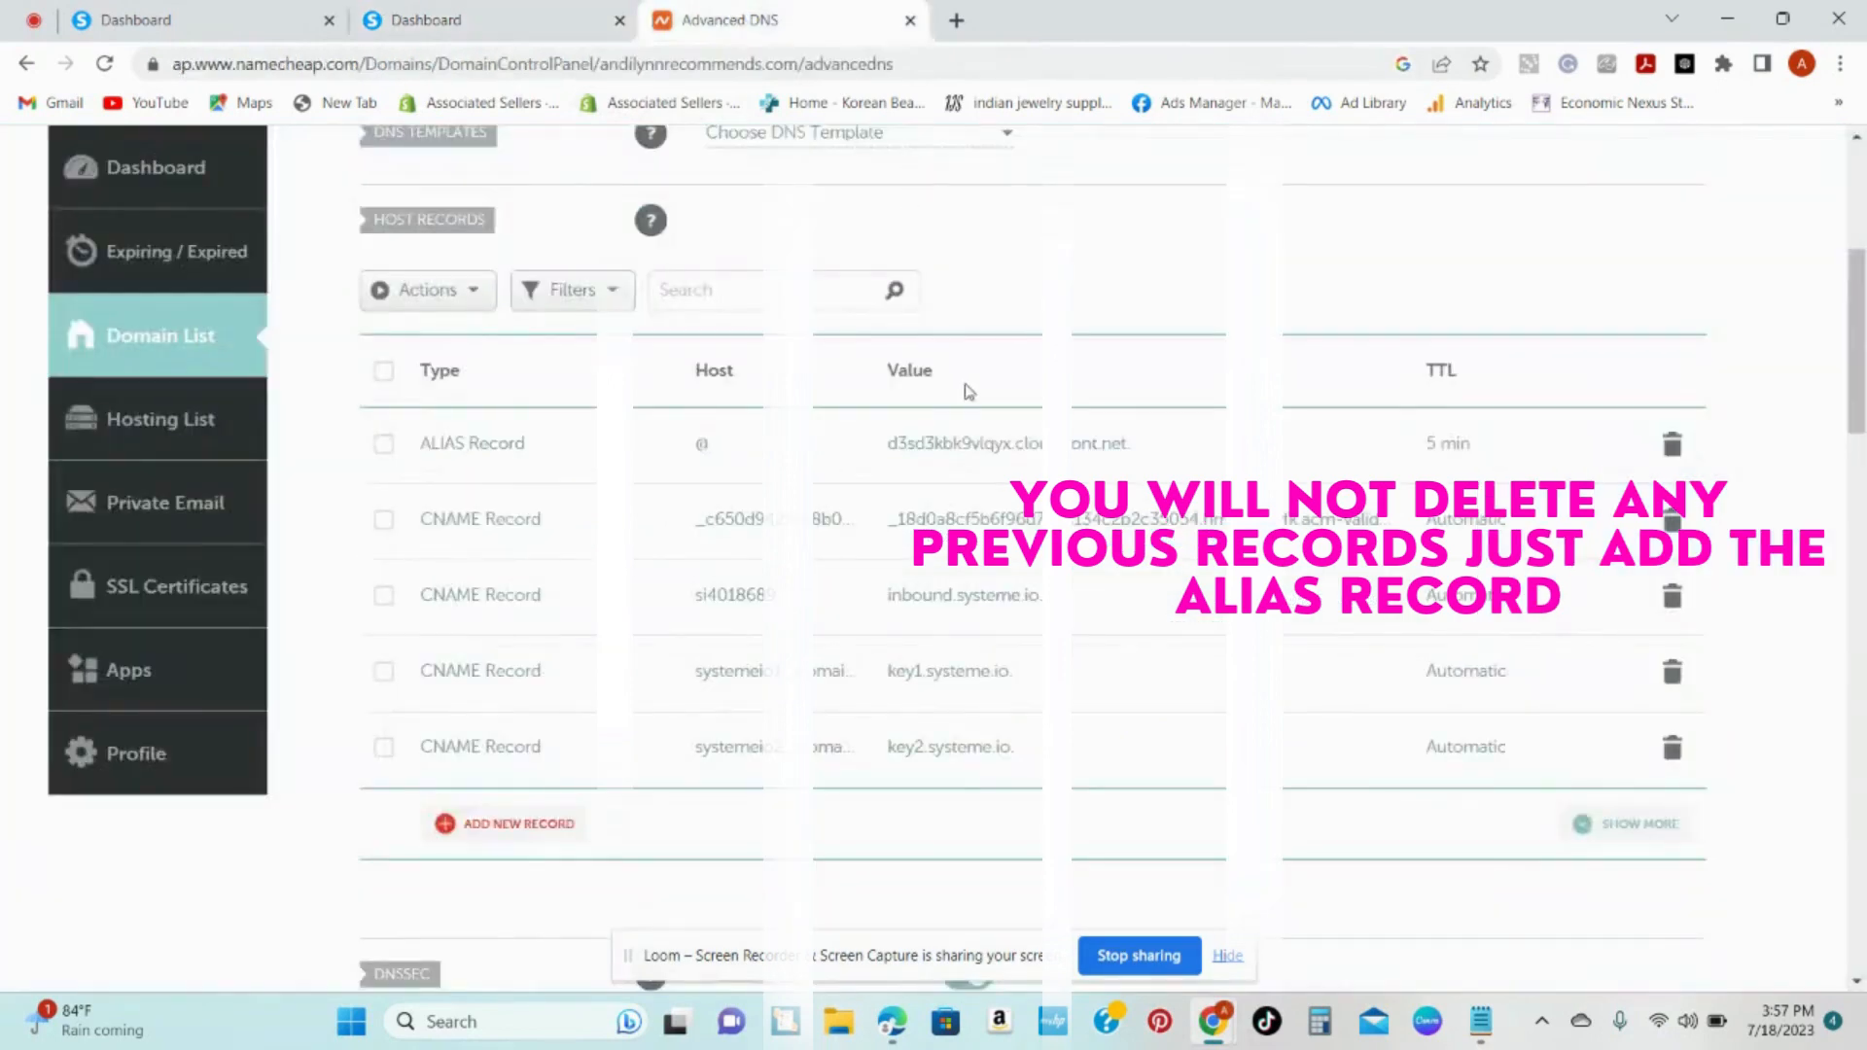
pyautogui.scroll(3, 452, 374)
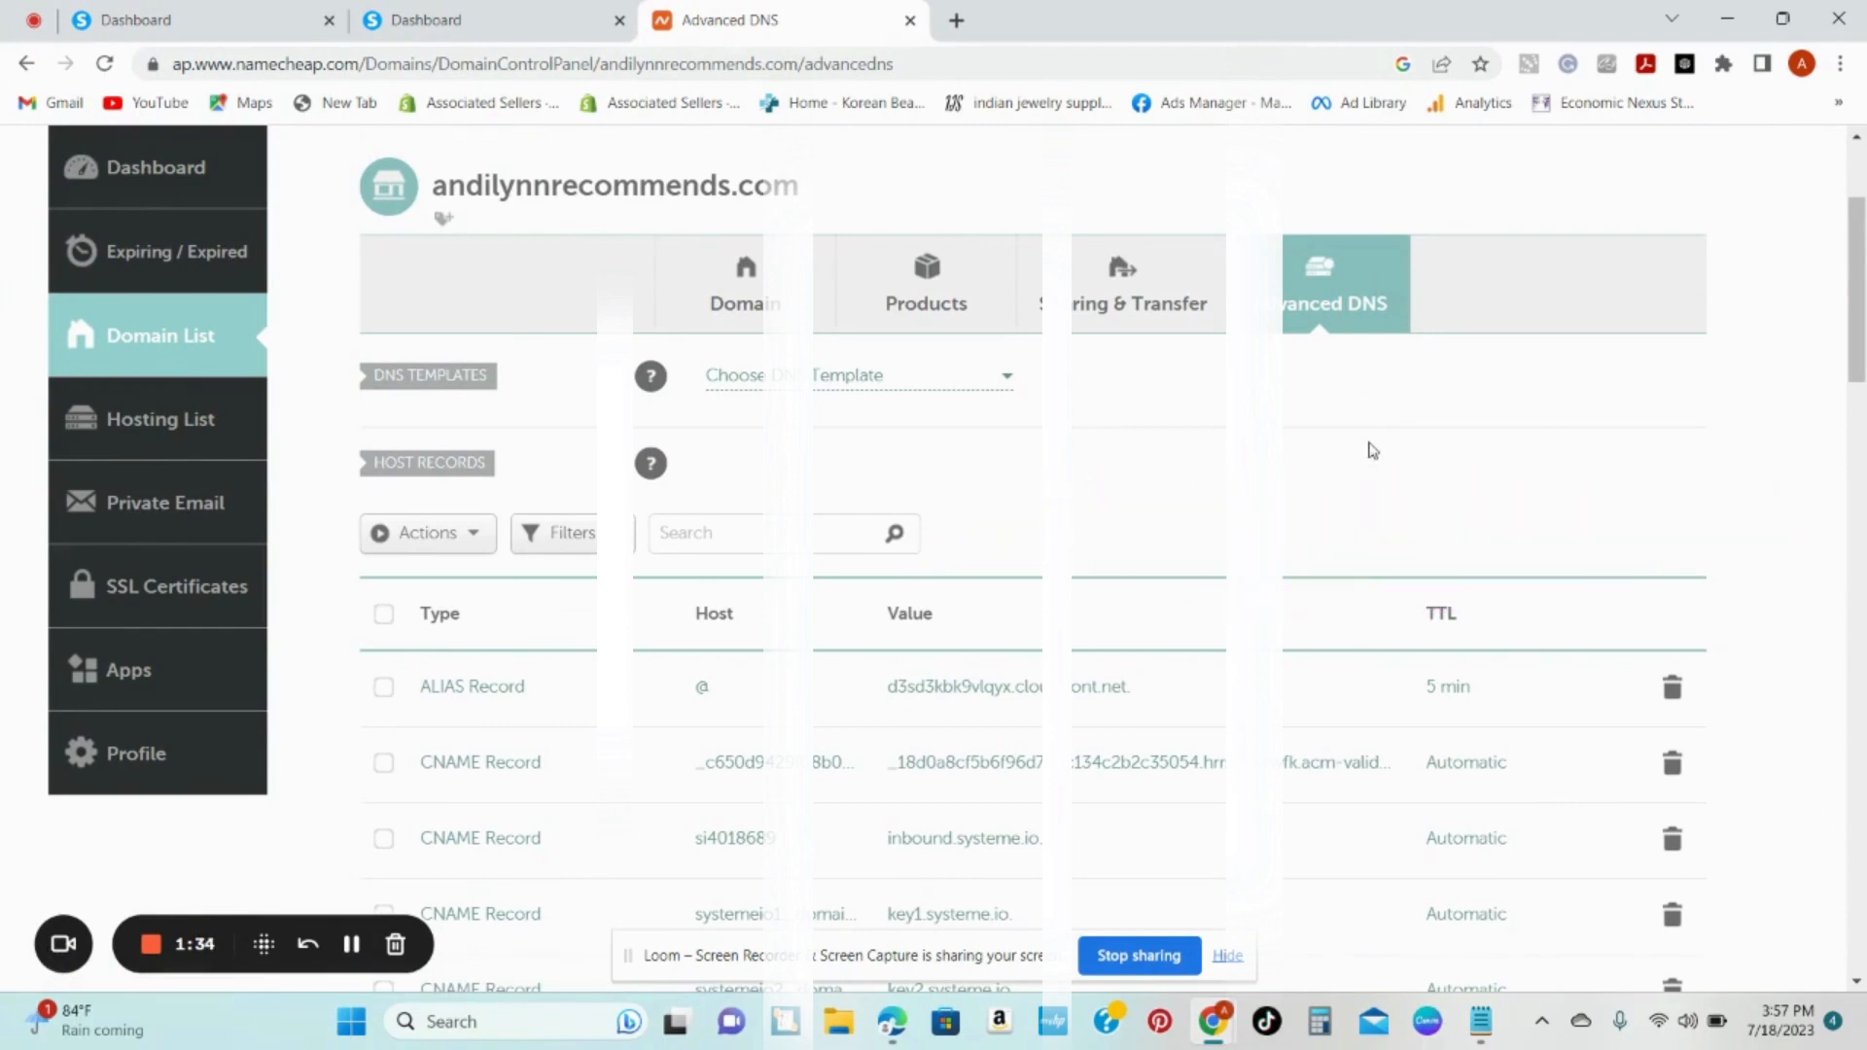
pyautogui.scroll(-1, 1303, 577)
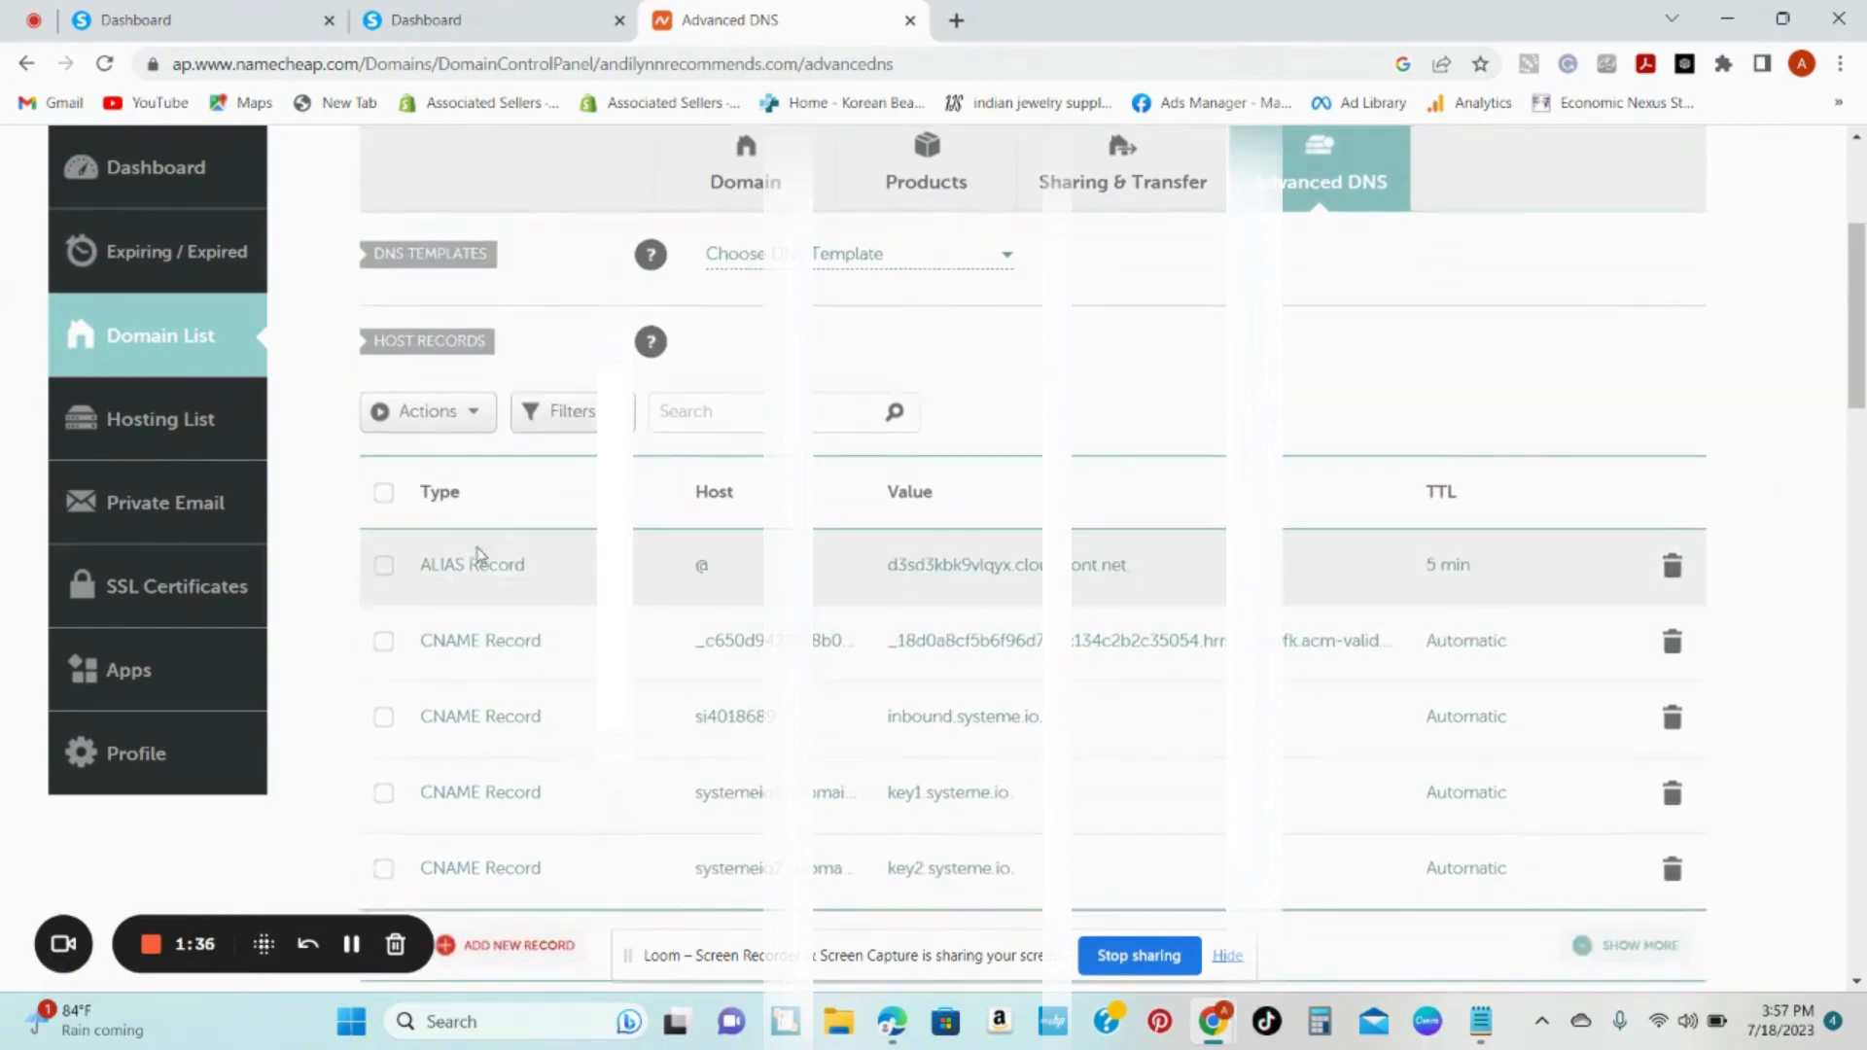
pyautogui.scroll(-1, 443, 584)
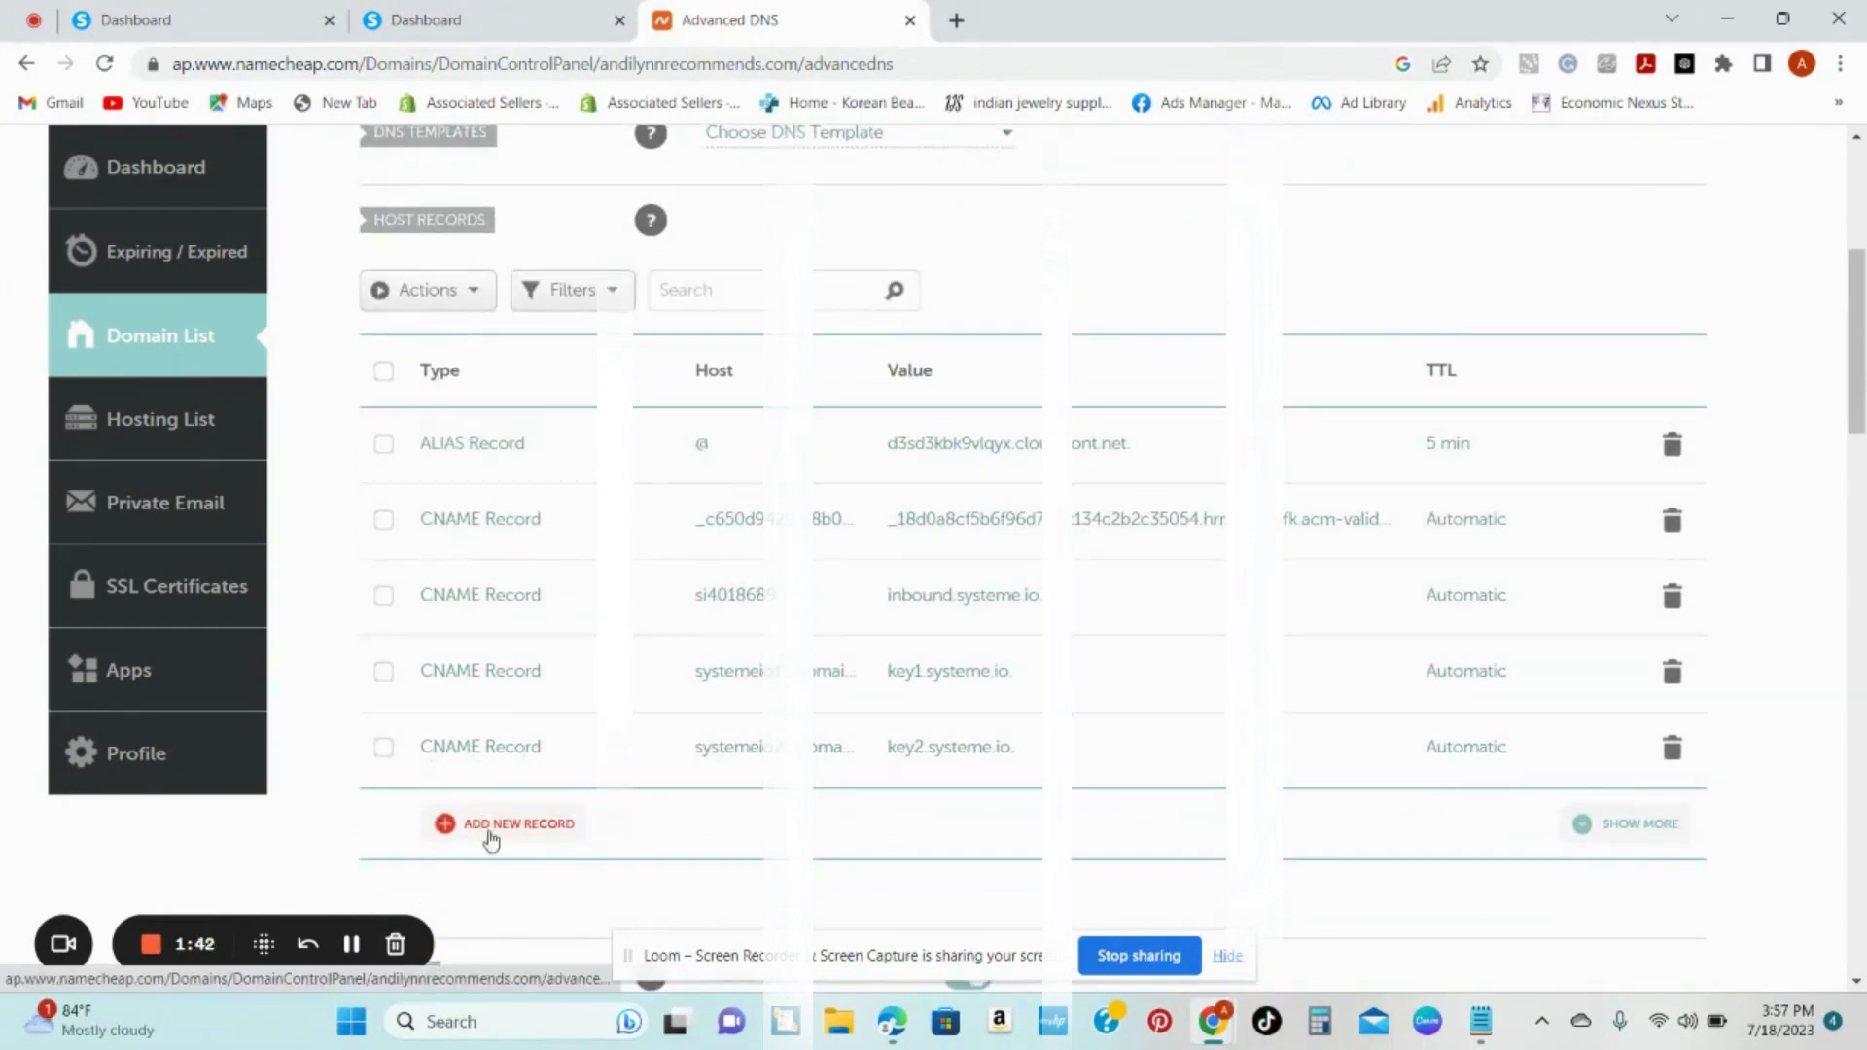
pyautogui.click(489, 827)
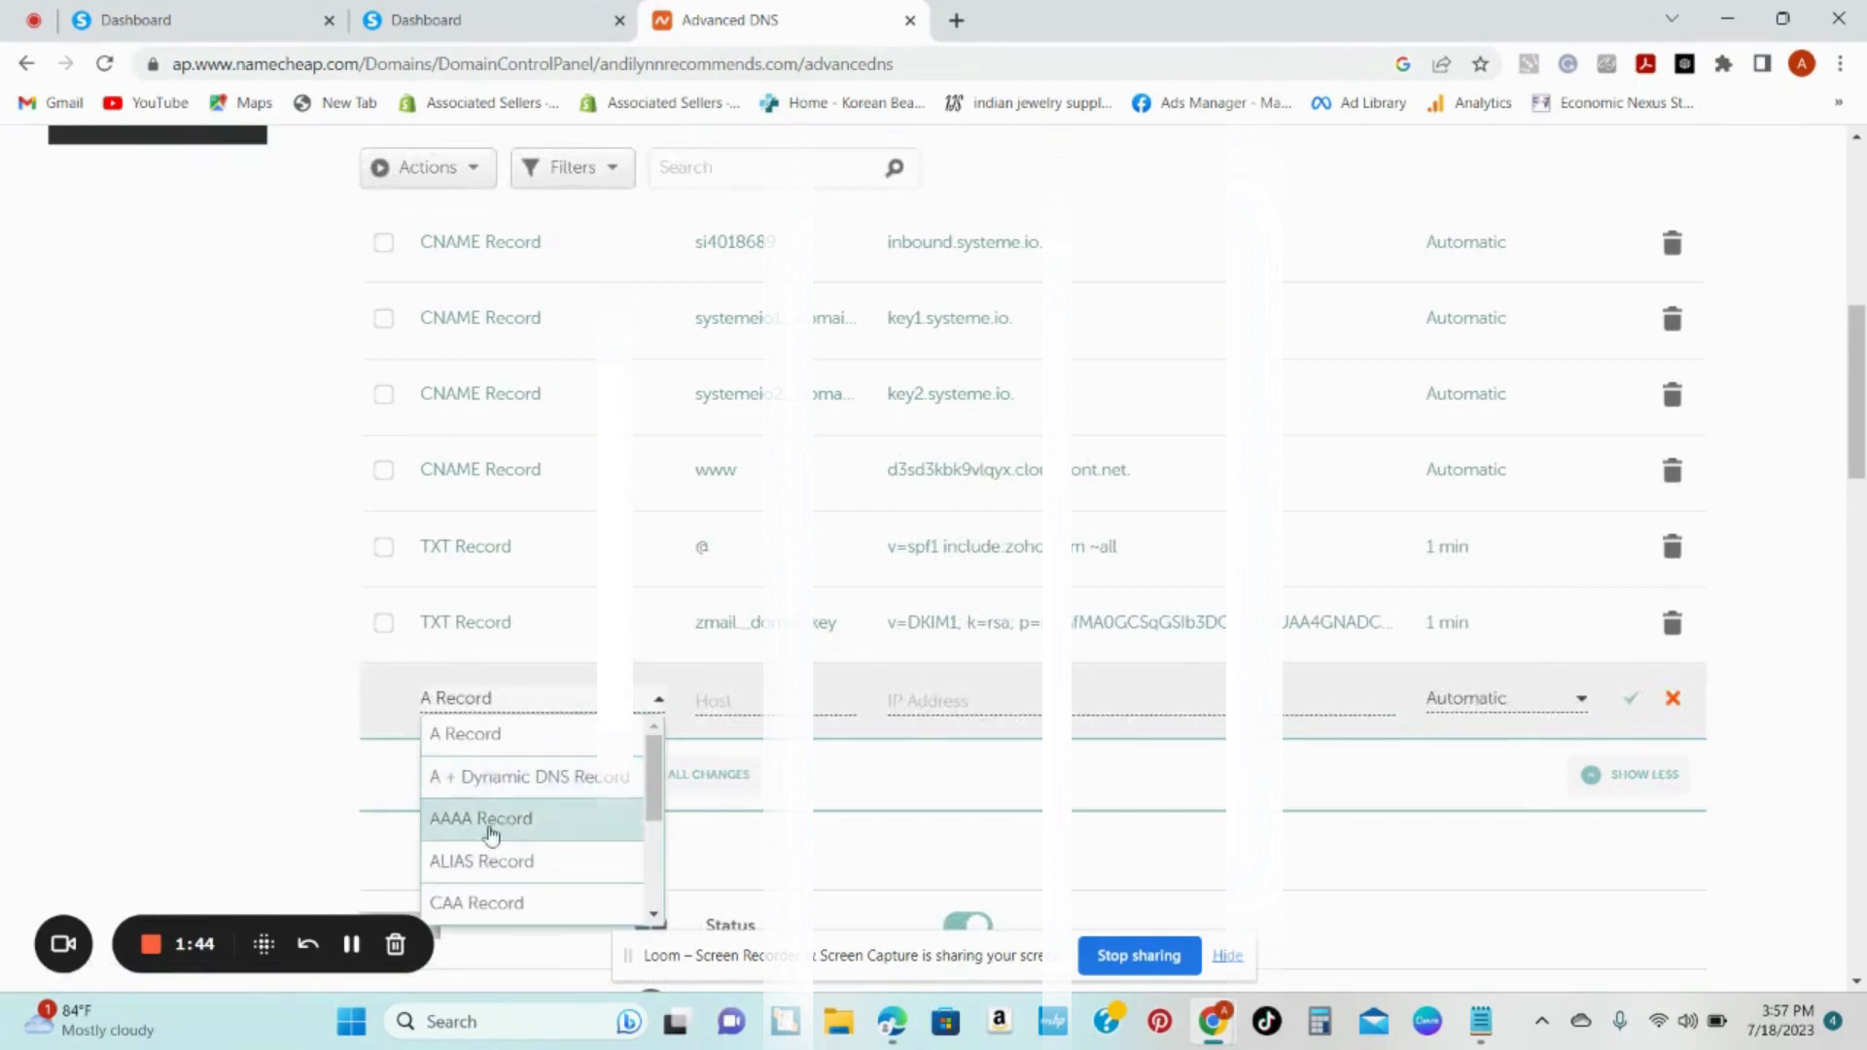
pyautogui.scroll(-1, 488, 827)
pyautogui.click(485, 741)
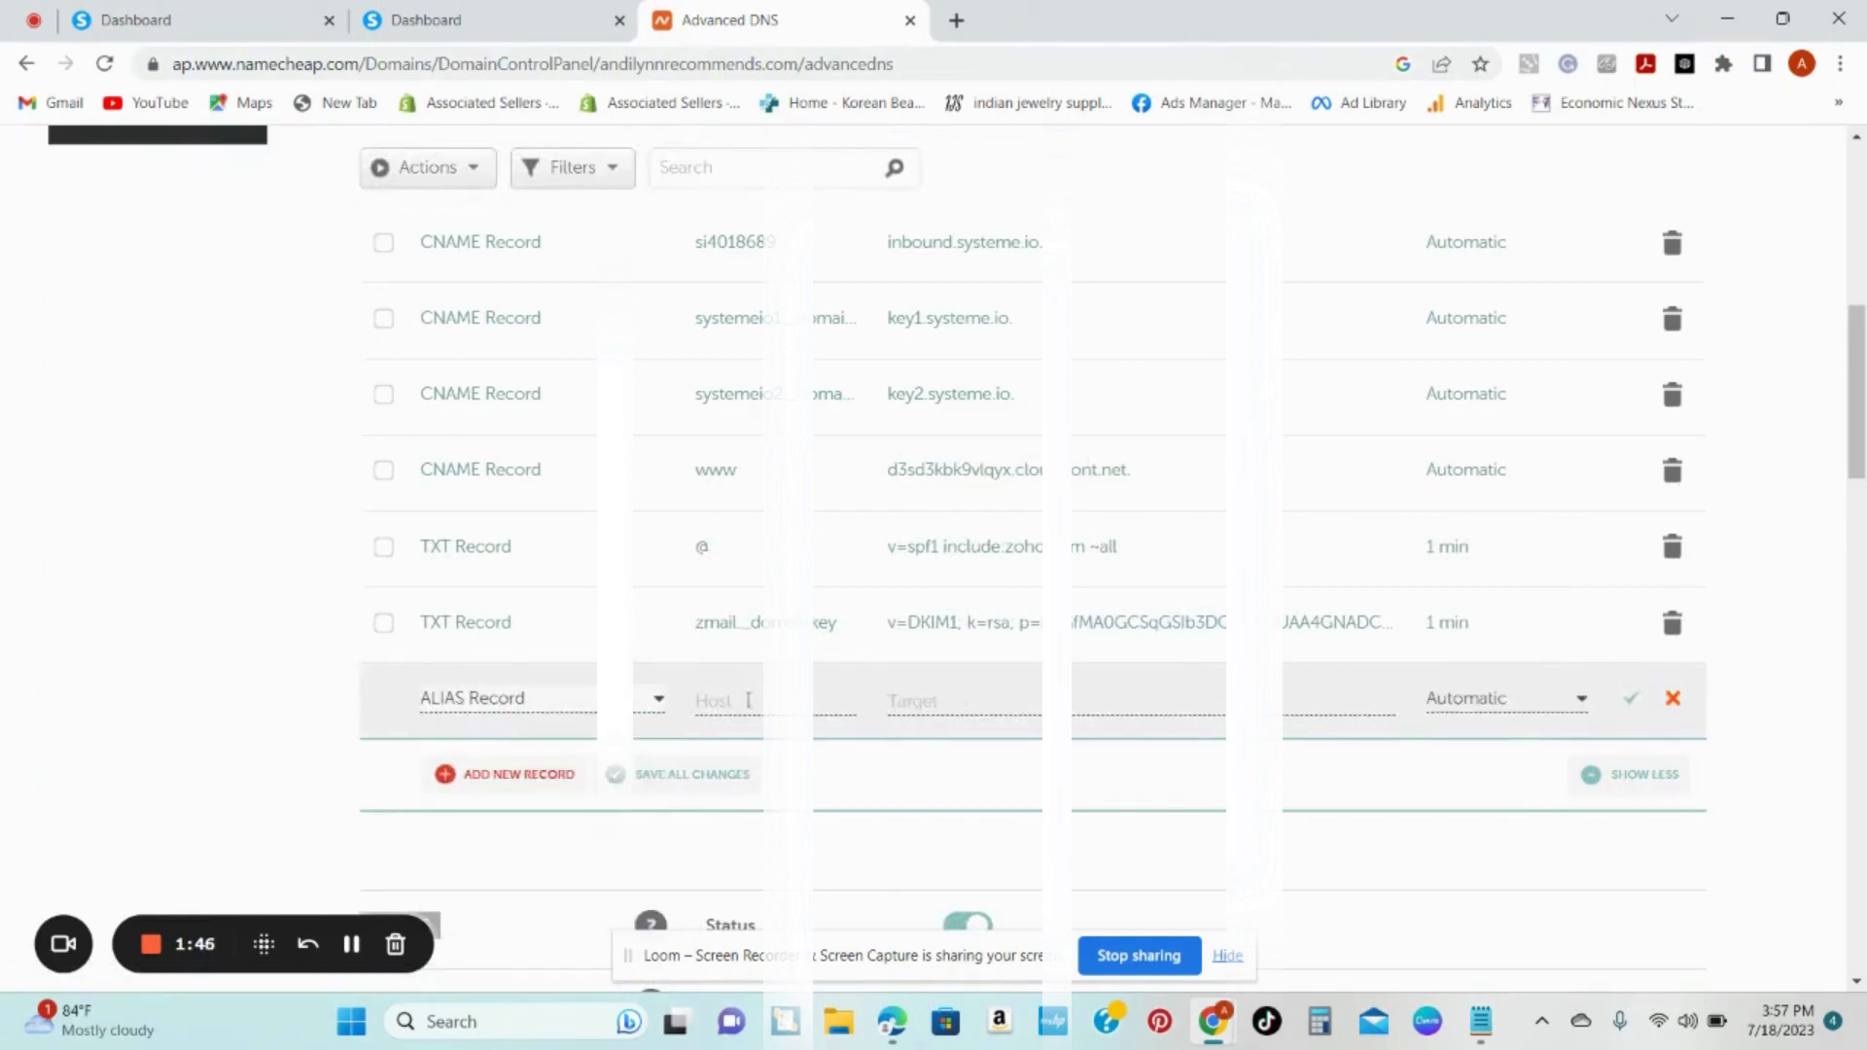
# Step: Fill in the new ALIAS record with host @ and target d3sd3kbk9vlqyx.cloudfront.net., and discard the unsaved record
pyautogui.click(745, 700)
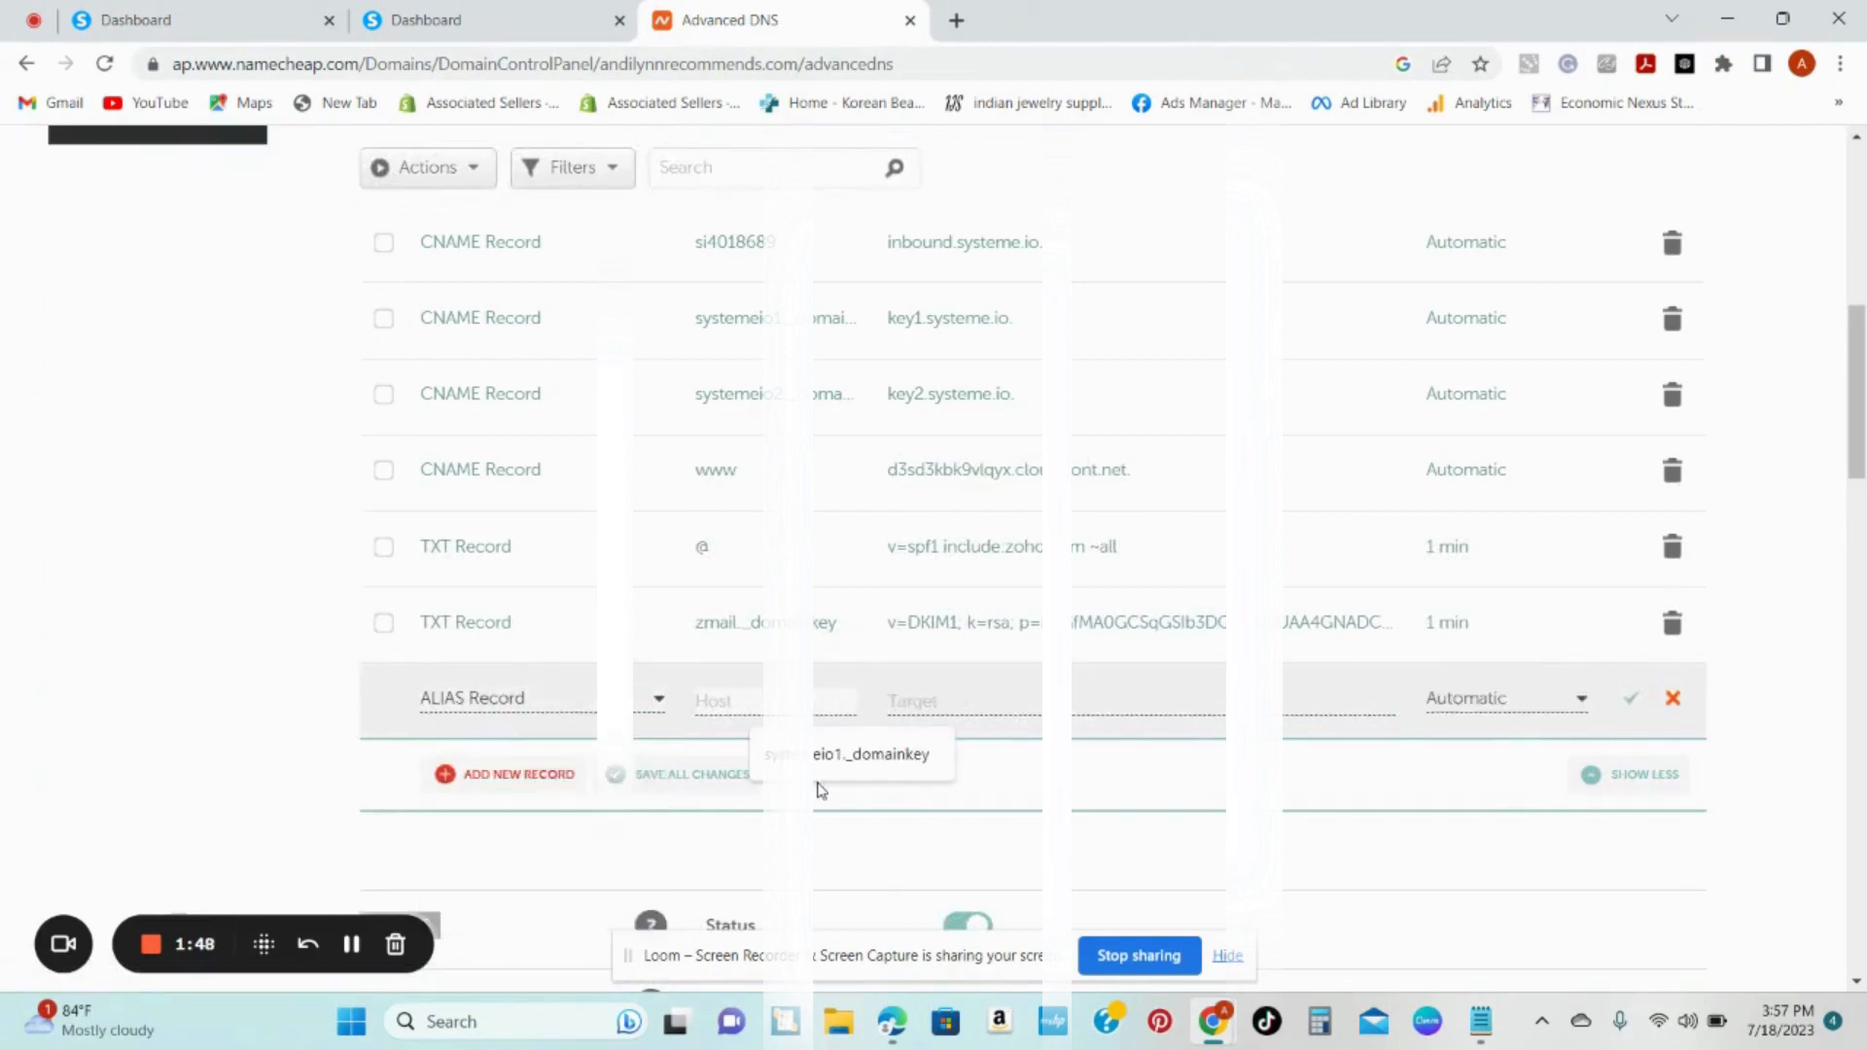
pyautogui.write('@')
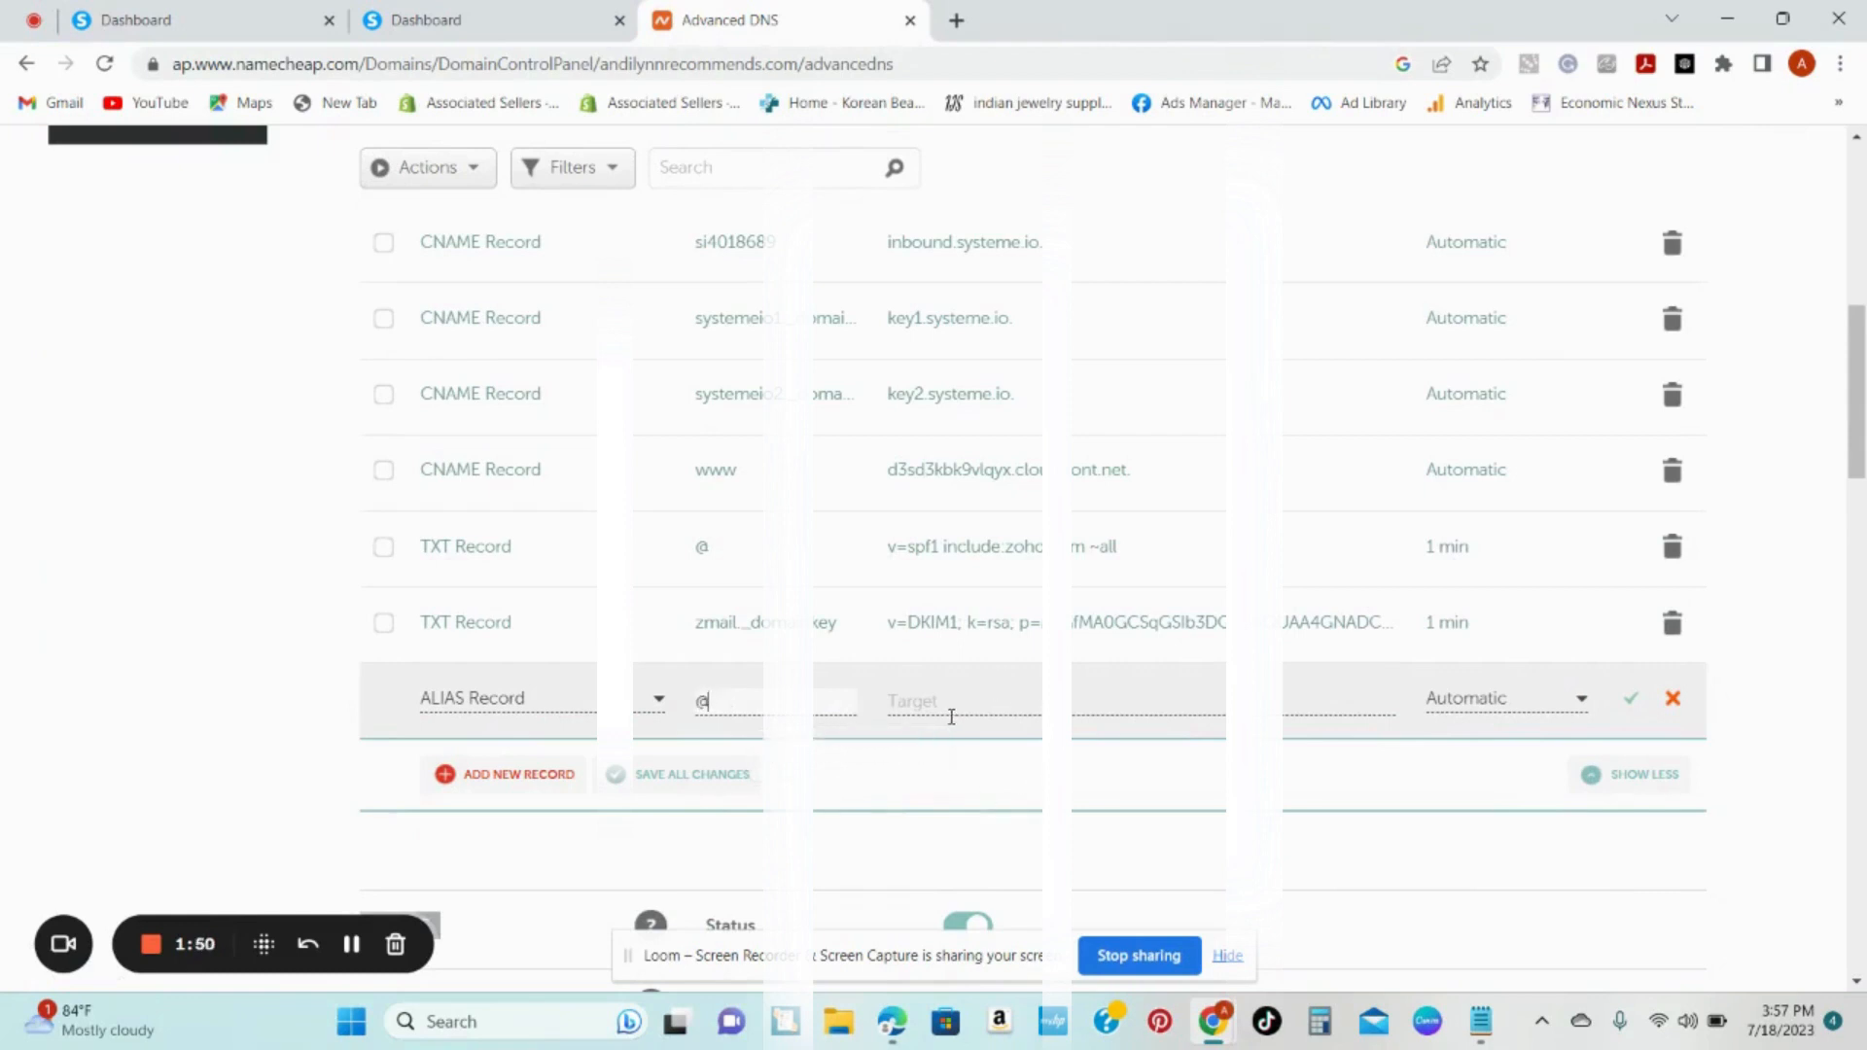
pyautogui.click(940, 708)
pyautogui.rightClick(940, 708)
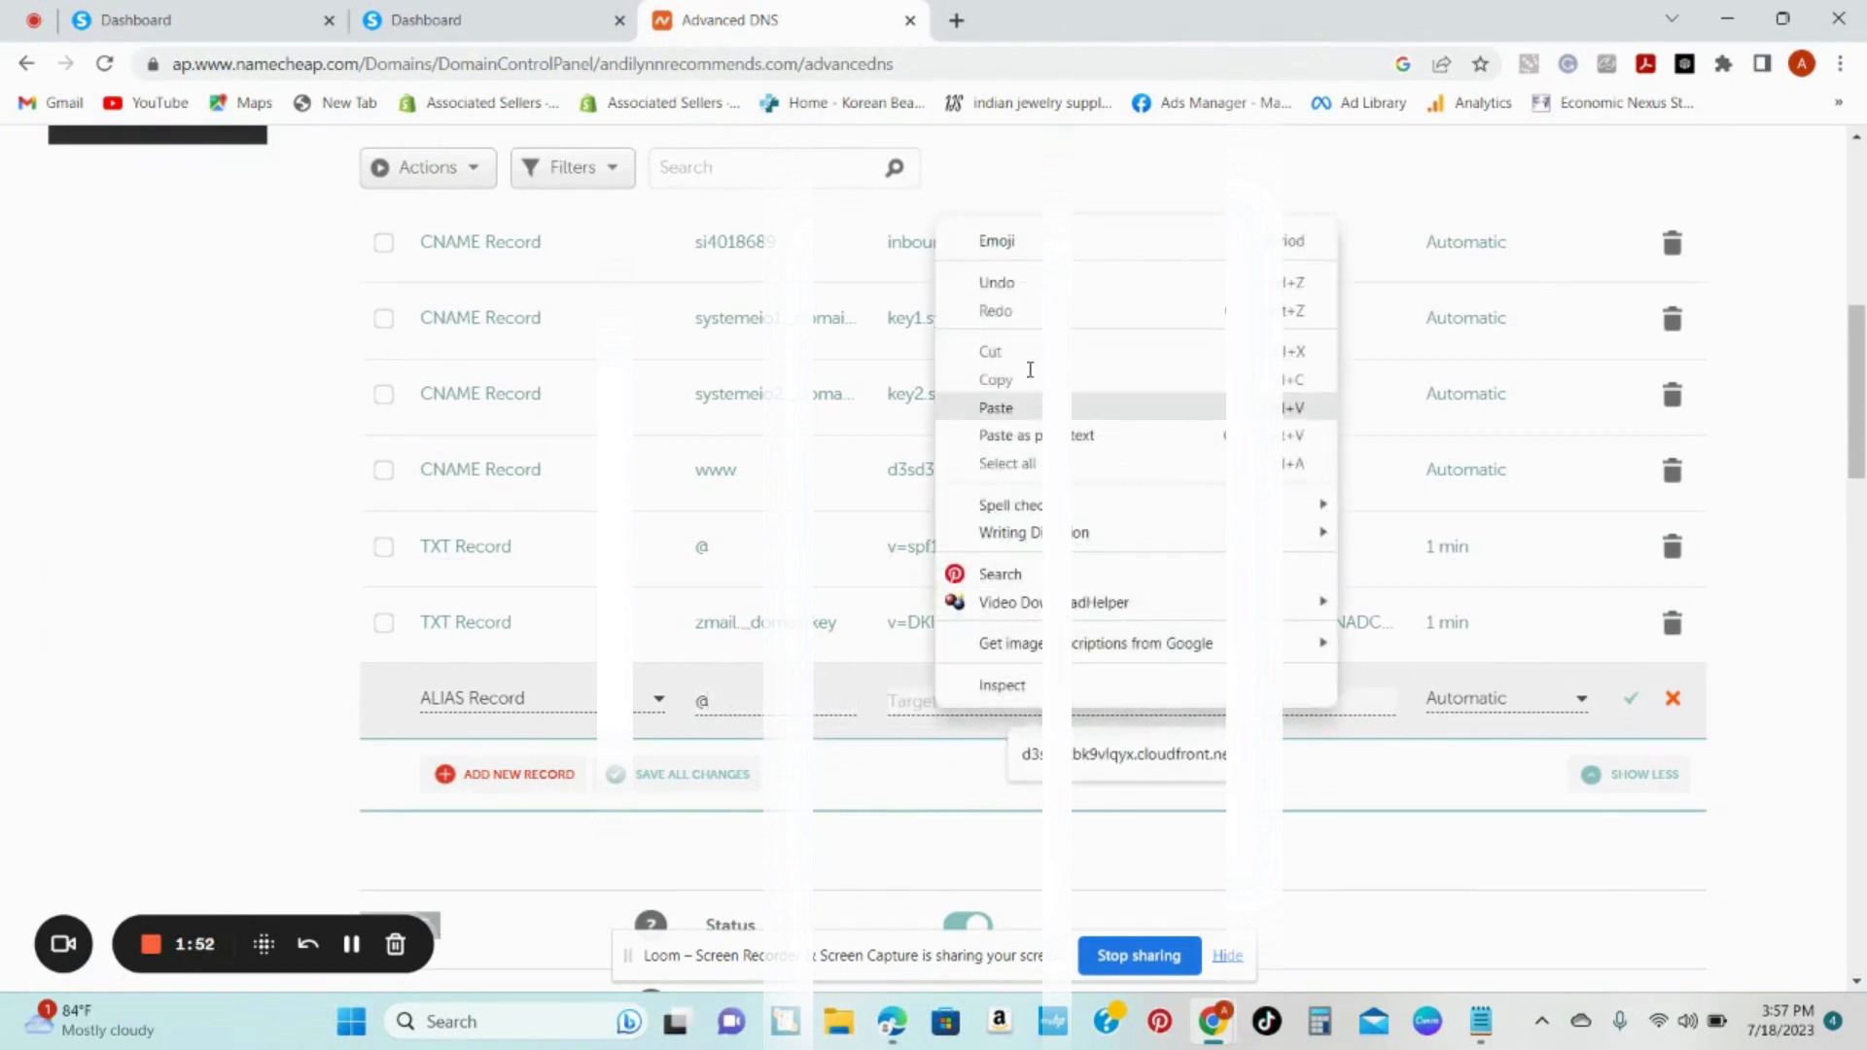
pyautogui.click(1008, 409)
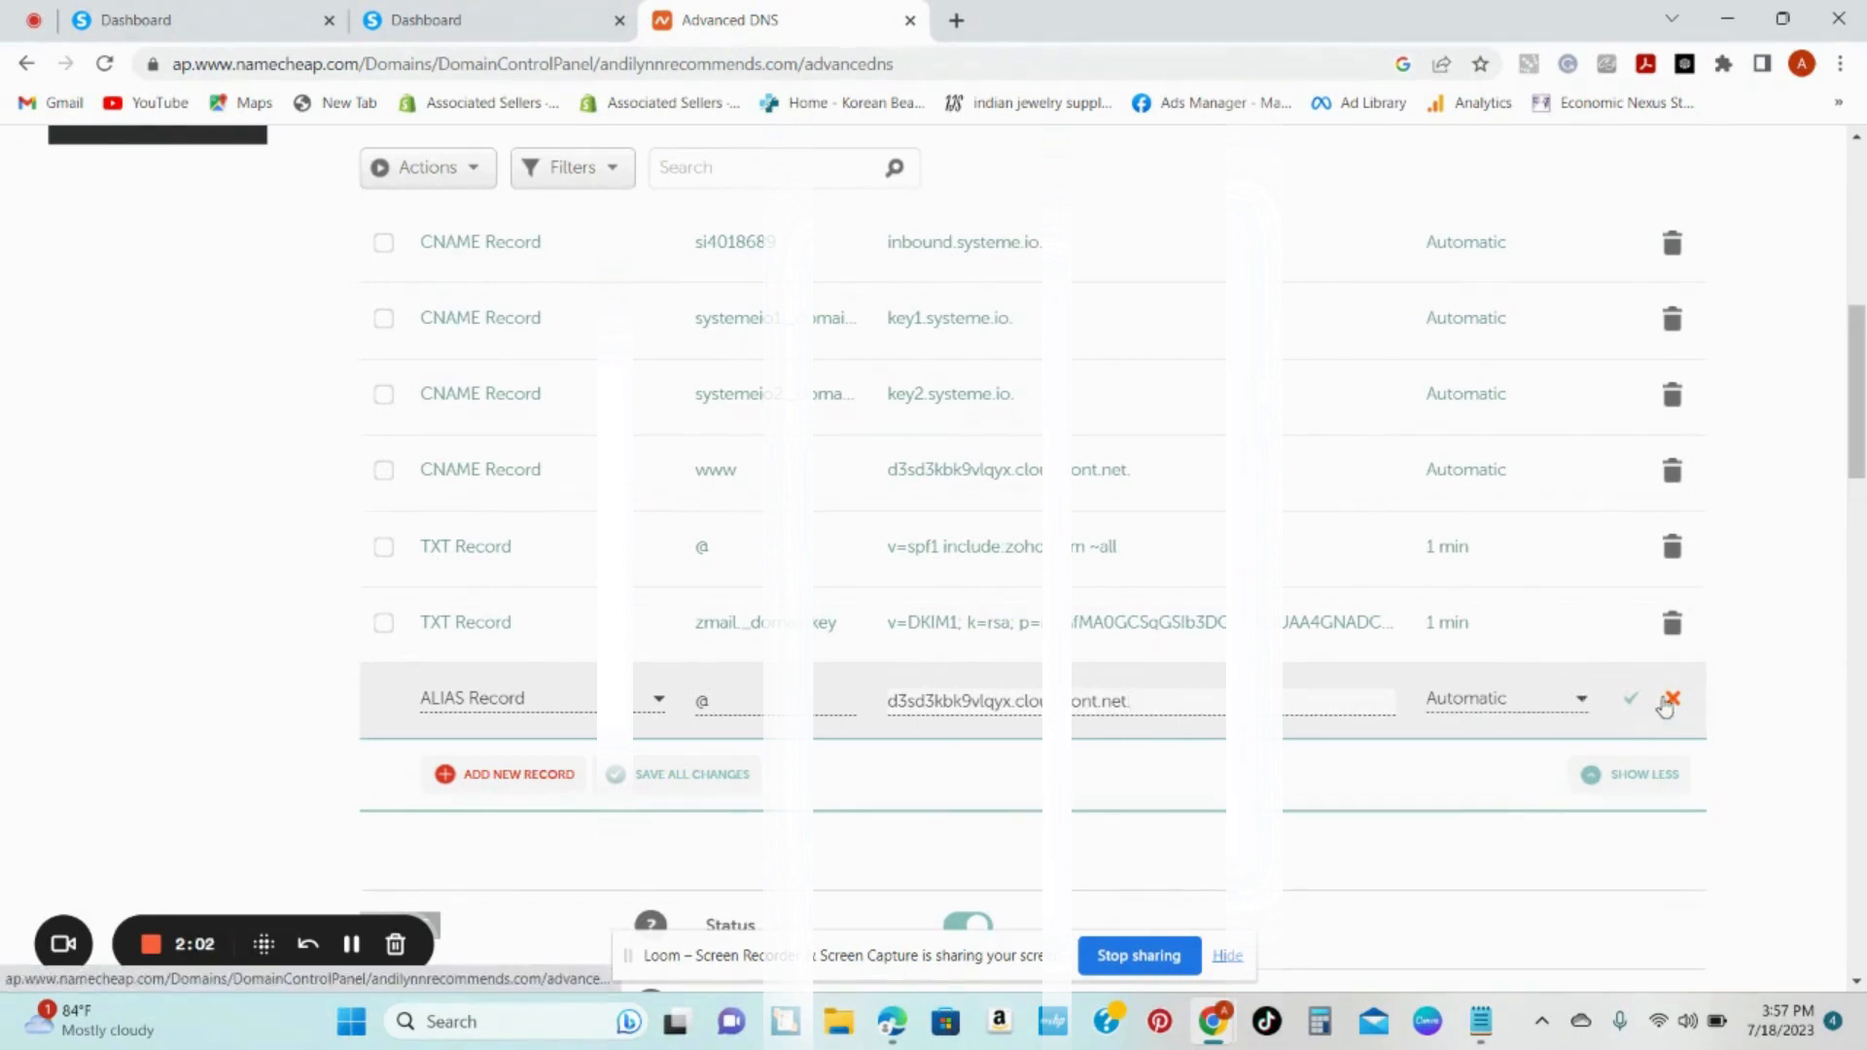
pyautogui.scroll(3, 1088, 792)
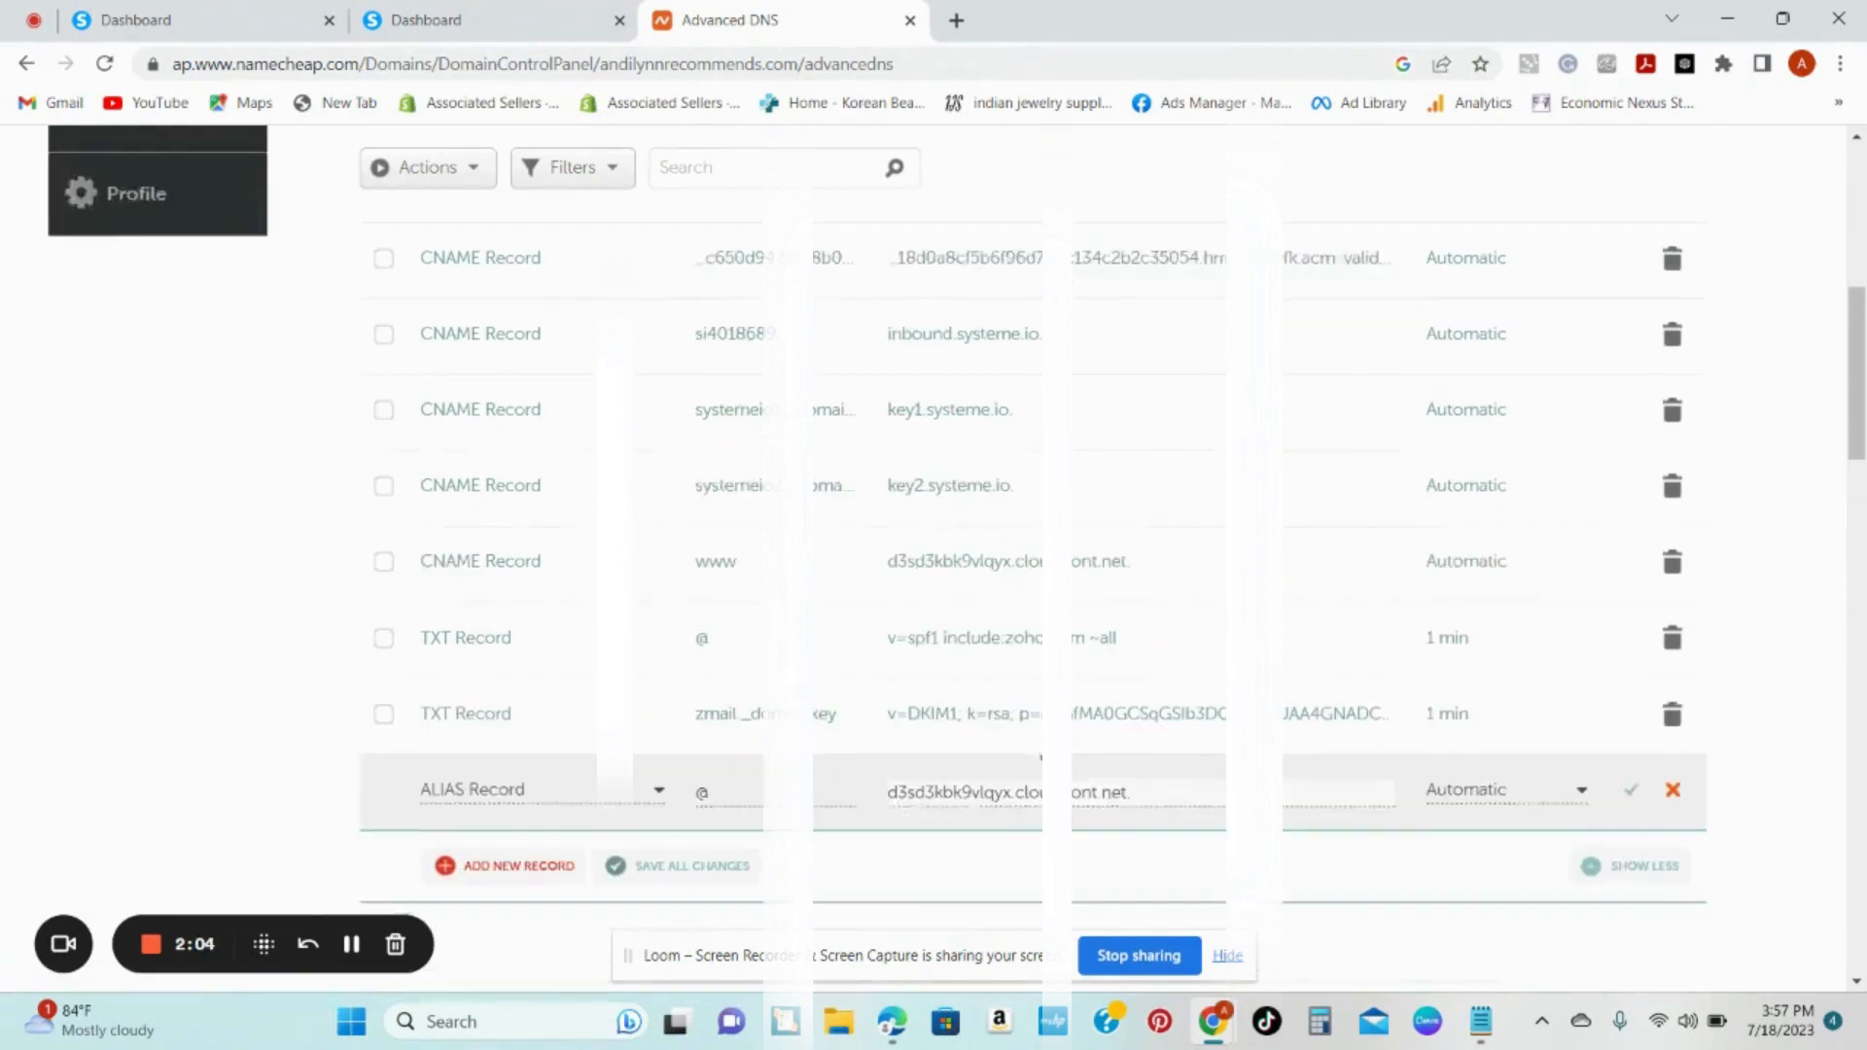
pyautogui.scroll(-3, 1405, 737)
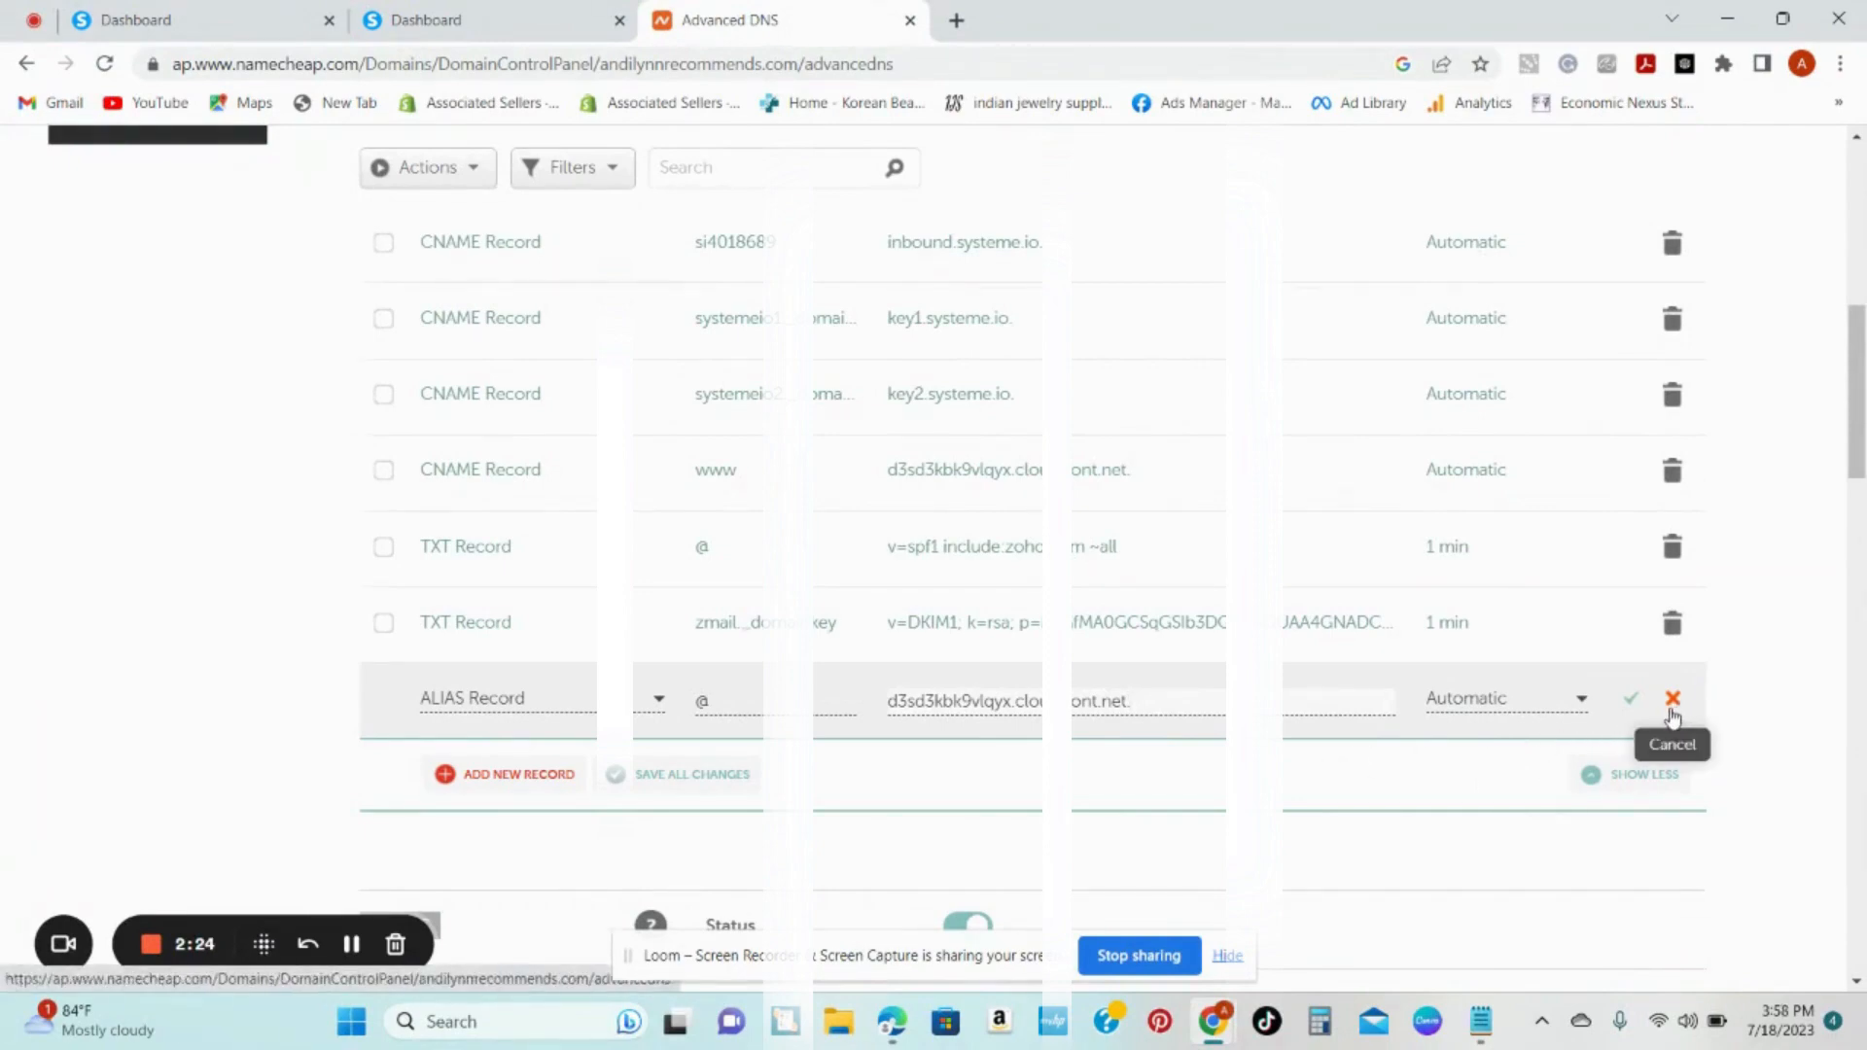
pyautogui.click(1678, 702)
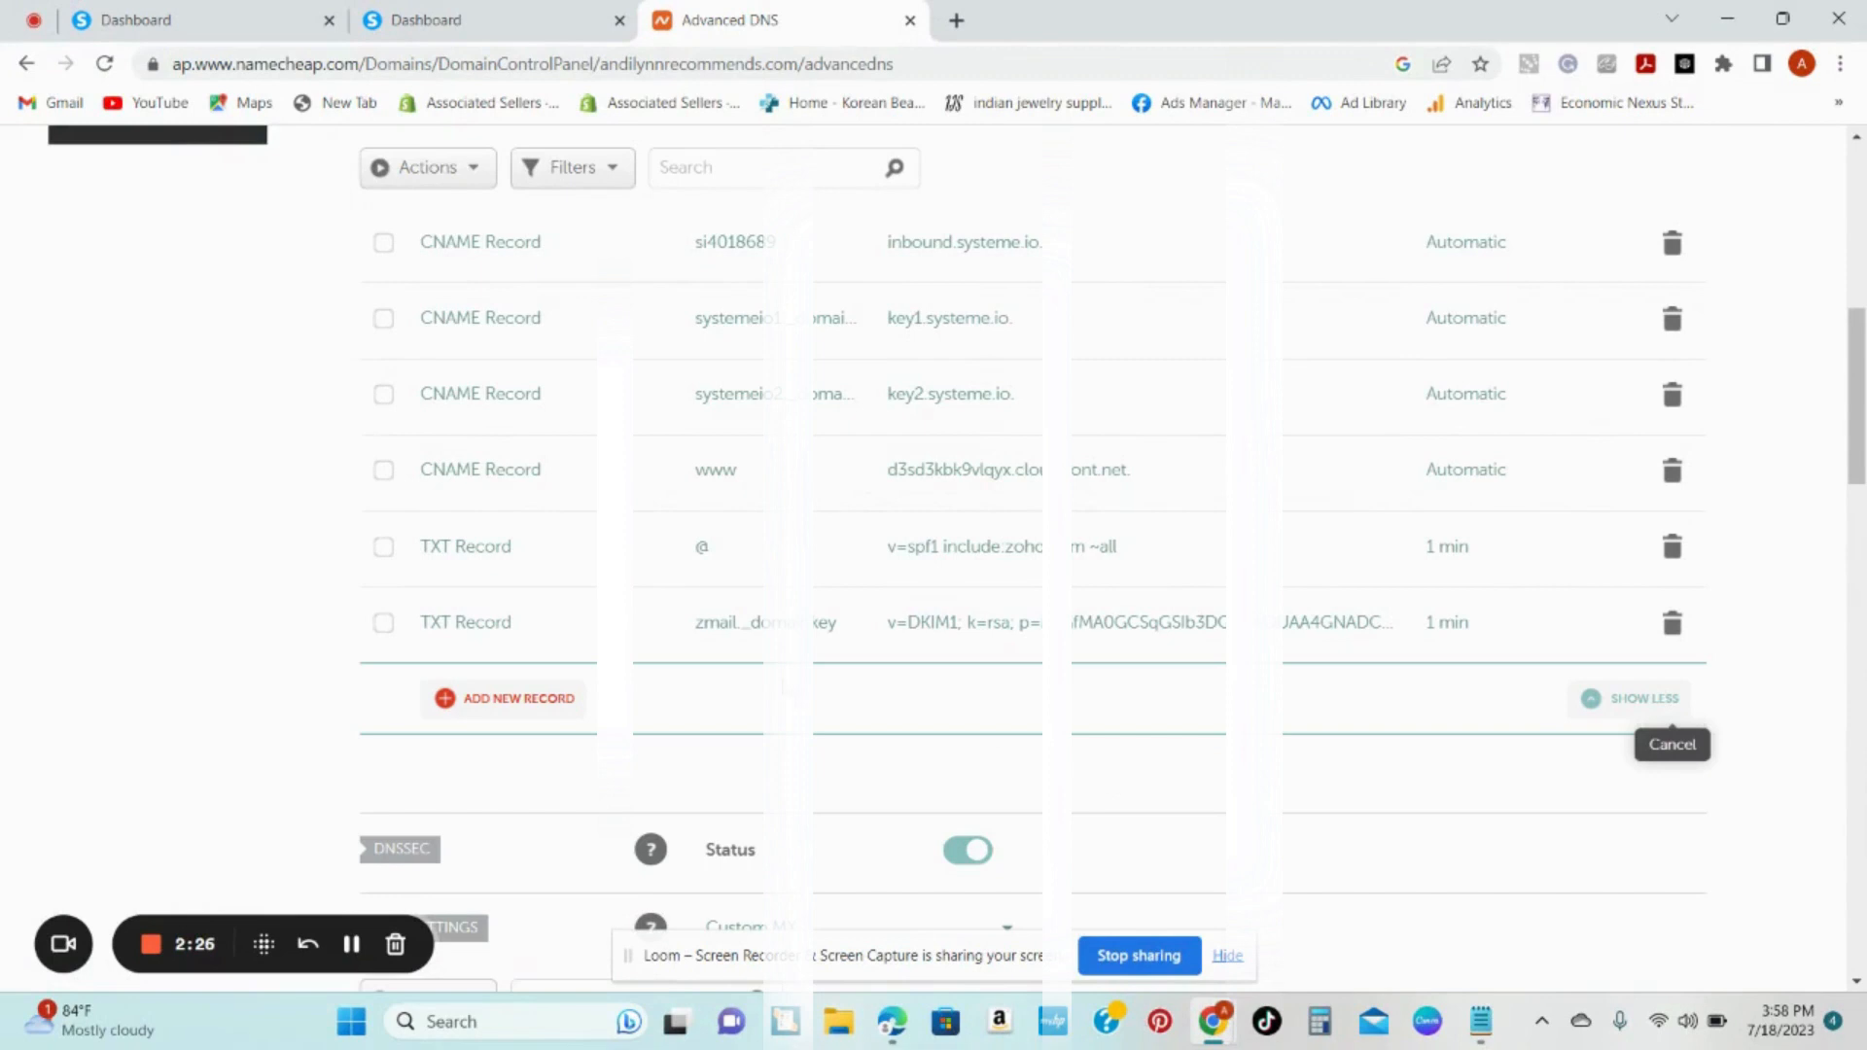
# Step: Look over the domain's existing host records and mail records on the Advanced DNS page
pyautogui.scroll(-6, 830, 581)
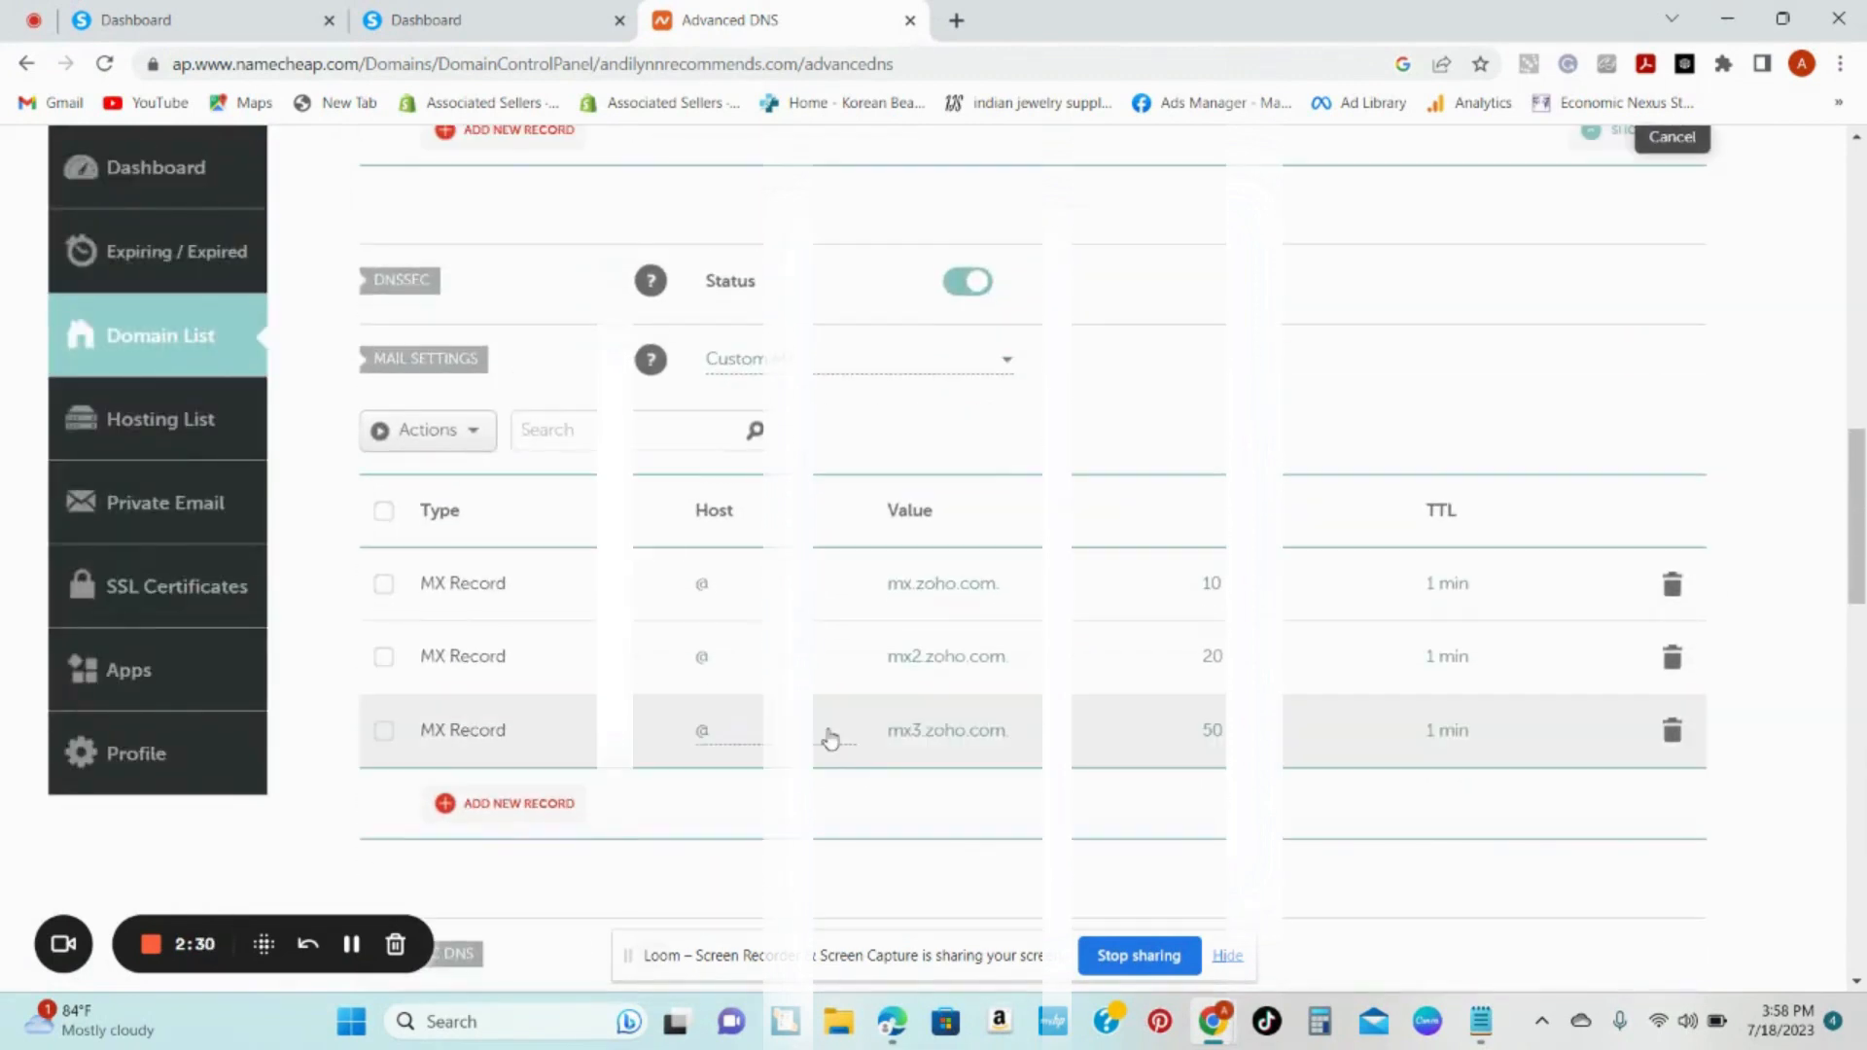
pyautogui.scroll(8, 830, 739)
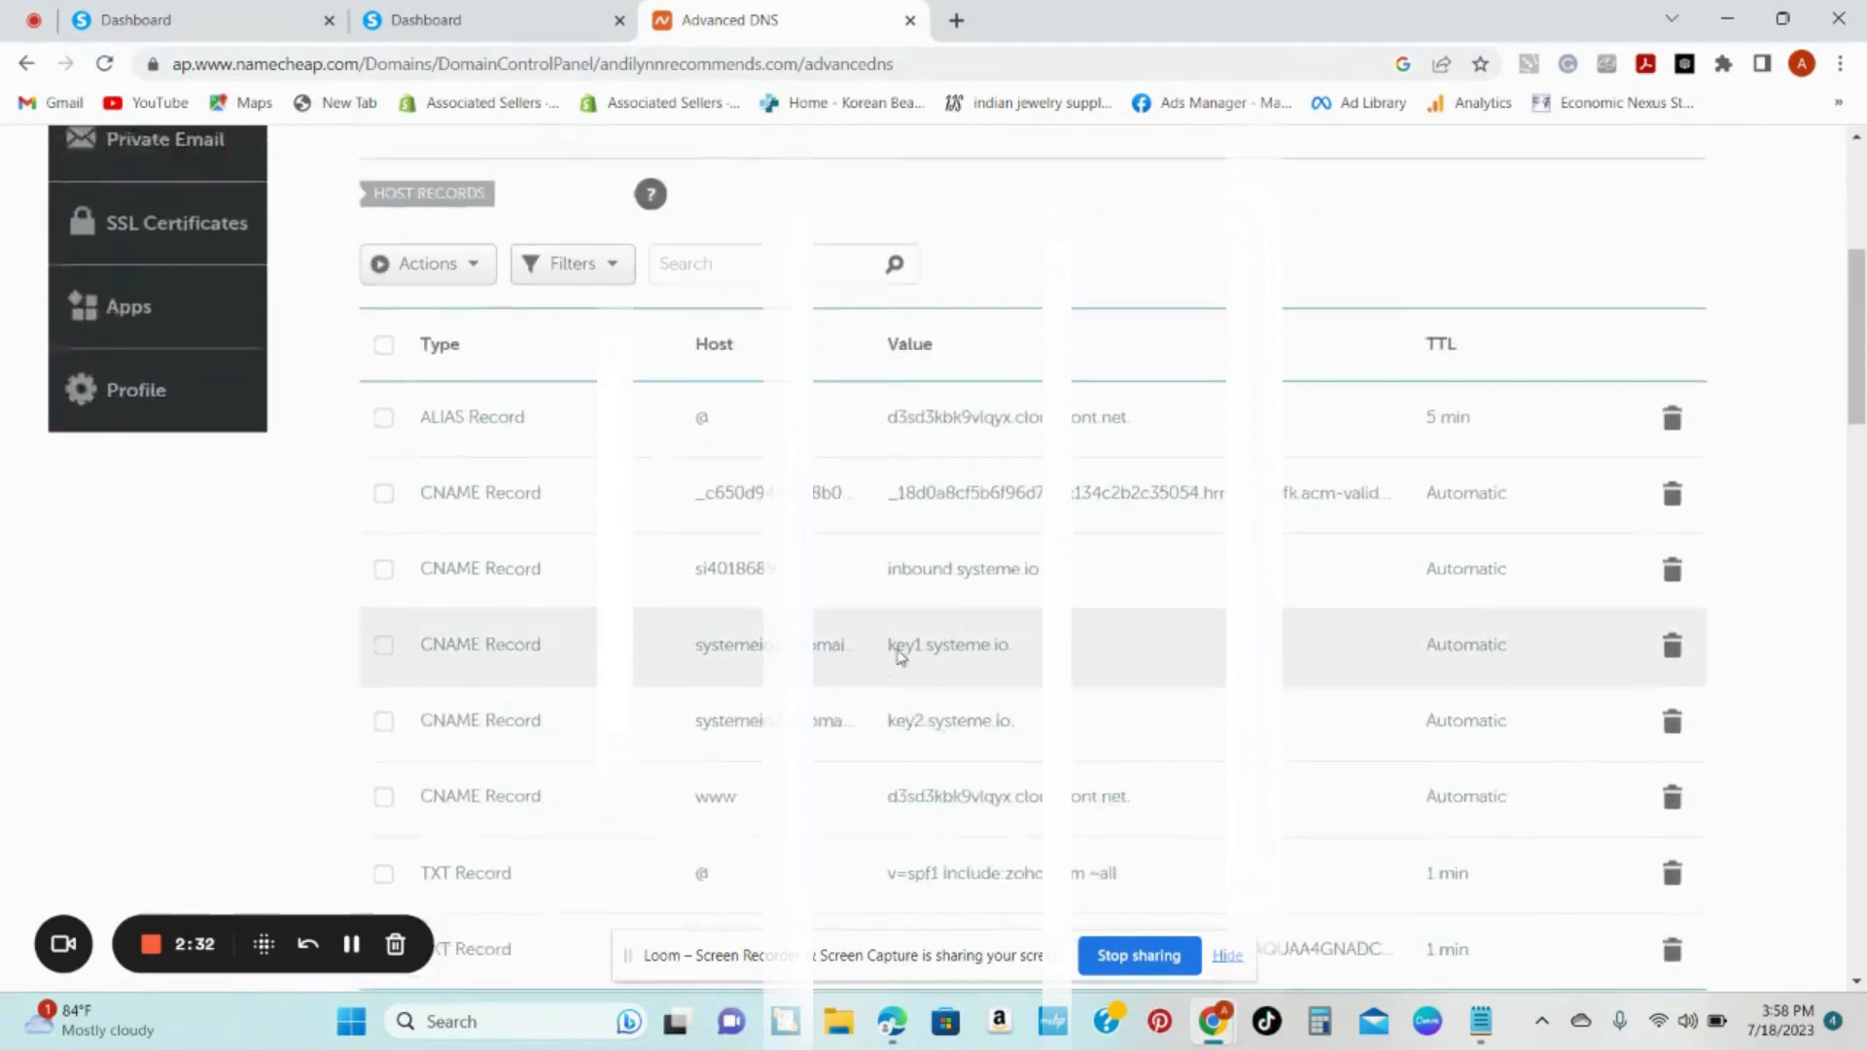
pyautogui.scroll(4, 900, 656)
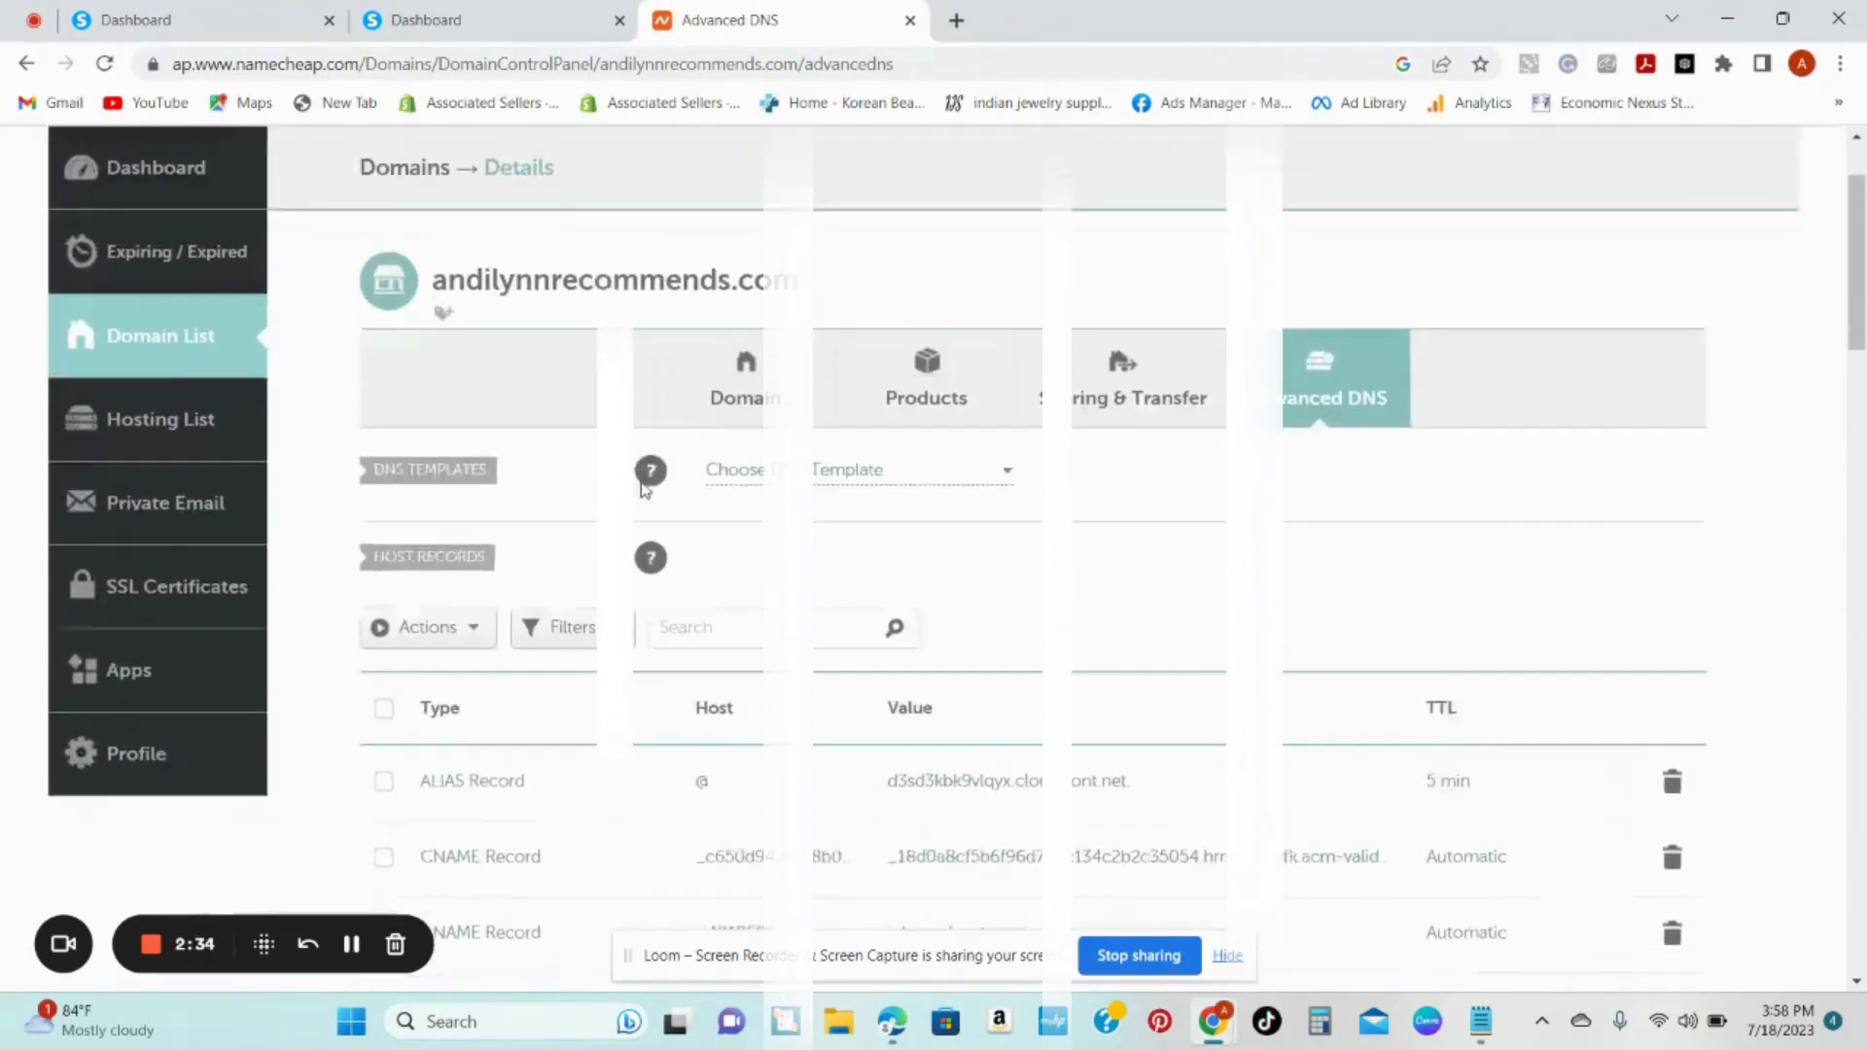
pyautogui.scroll(-6, 642, 489)
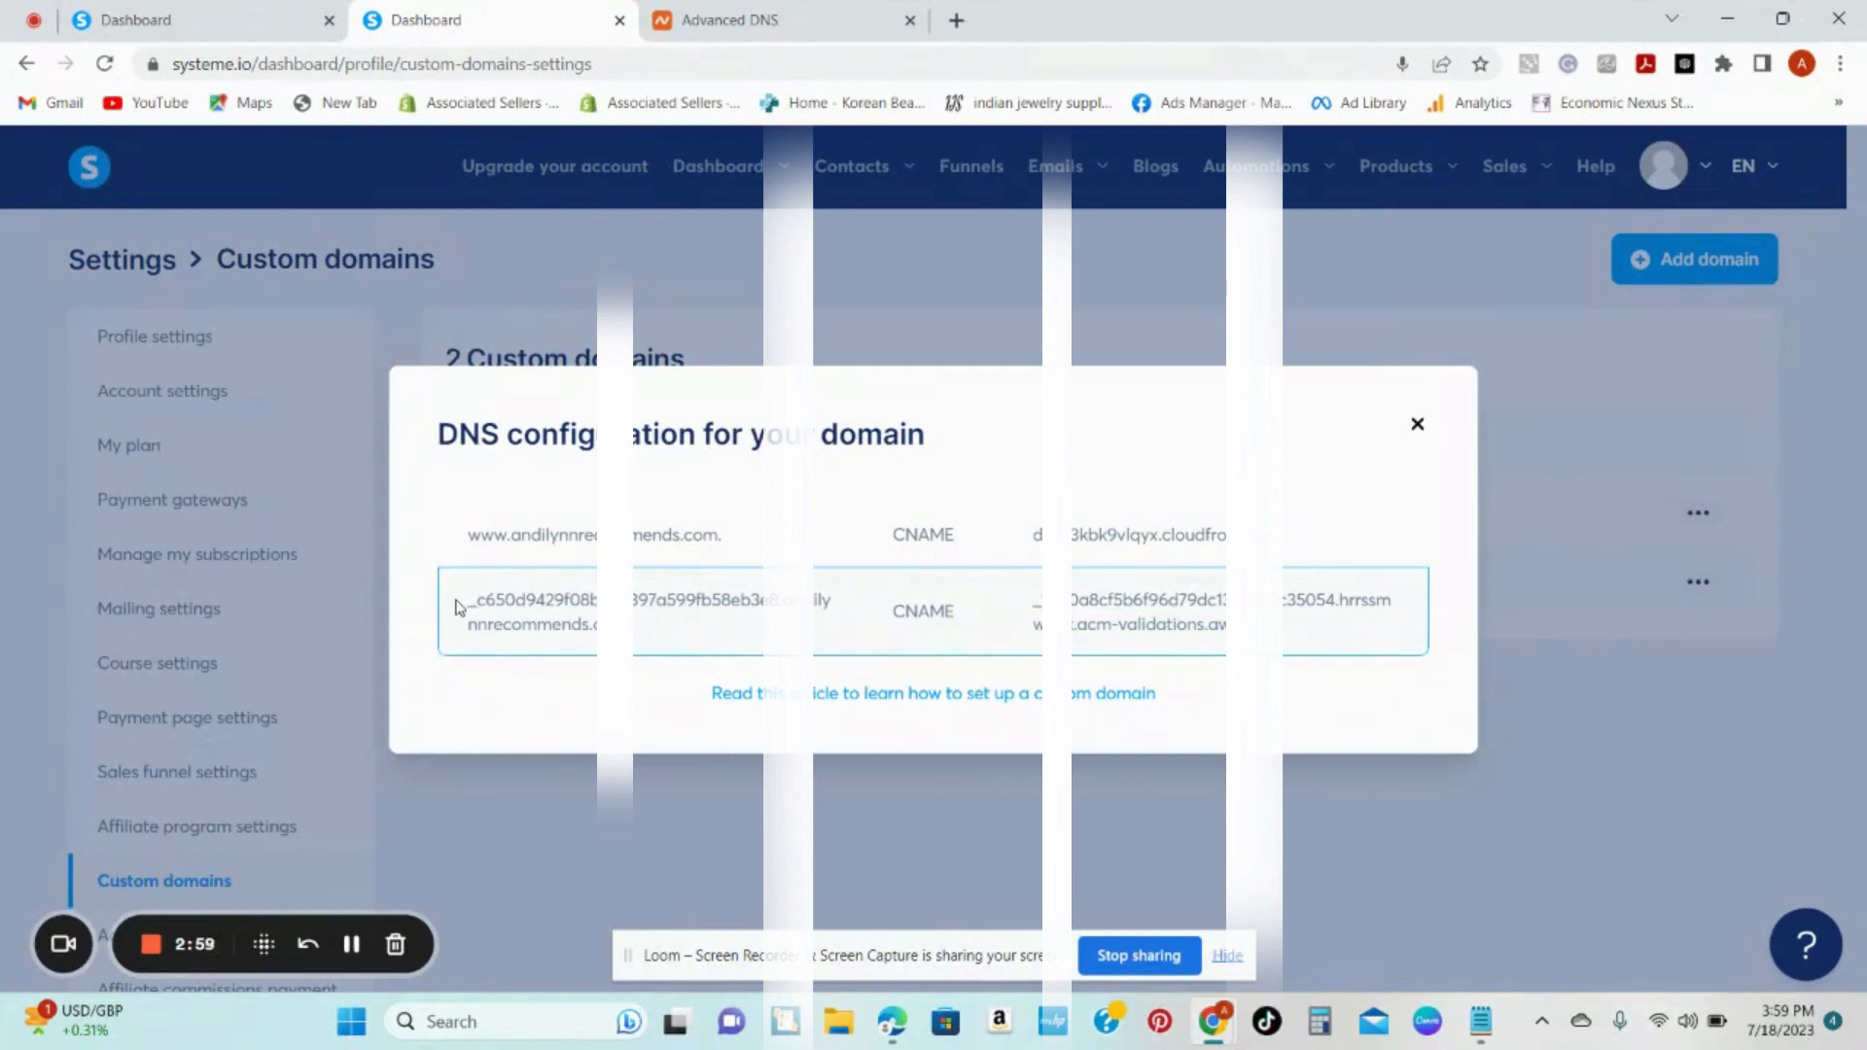
# Step: In systeme.io's DNS configuration, highlight the validation CNAME's host without the domain name and the www record's target, and close the instructions
pyautogui.moveTo(455, 607); pyautogui.dragTo(782, 600)
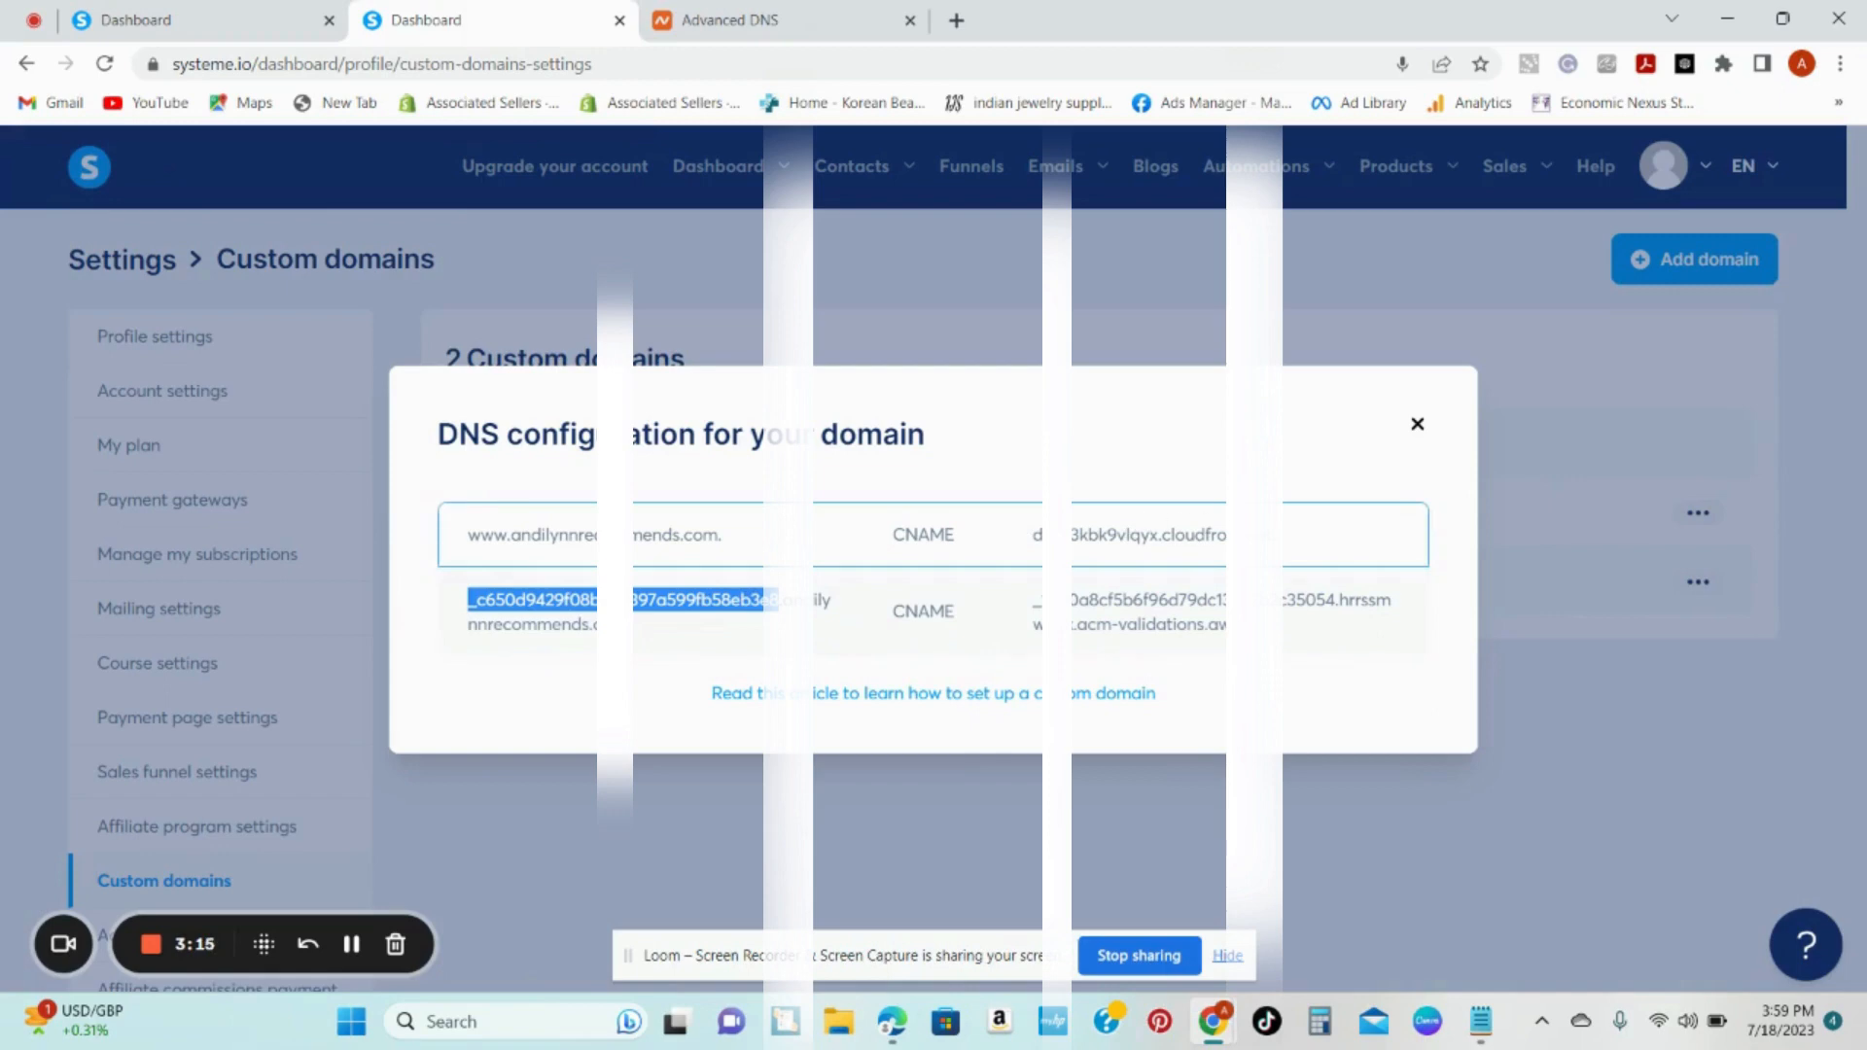
pyautogui.click(1284, 553)
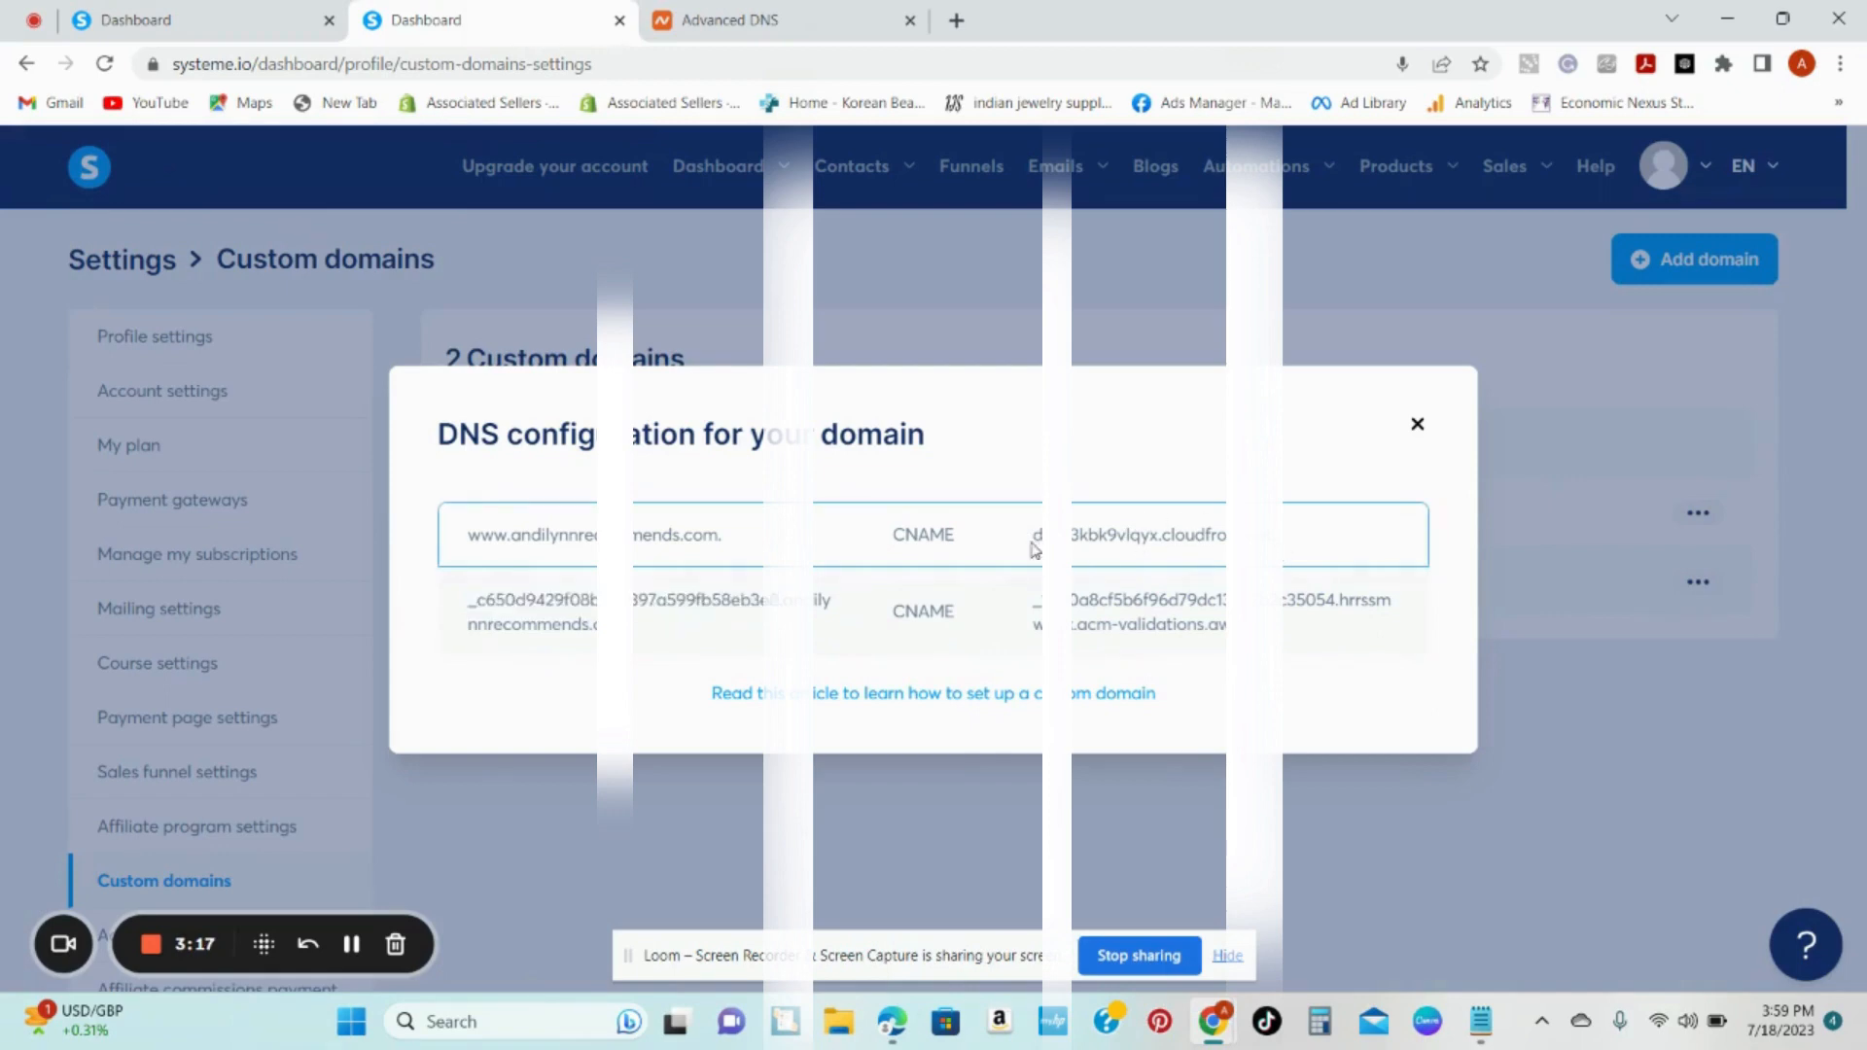
pyautogui.moveTo(1035, 551); pyautogui.dragTo(1284, 561)
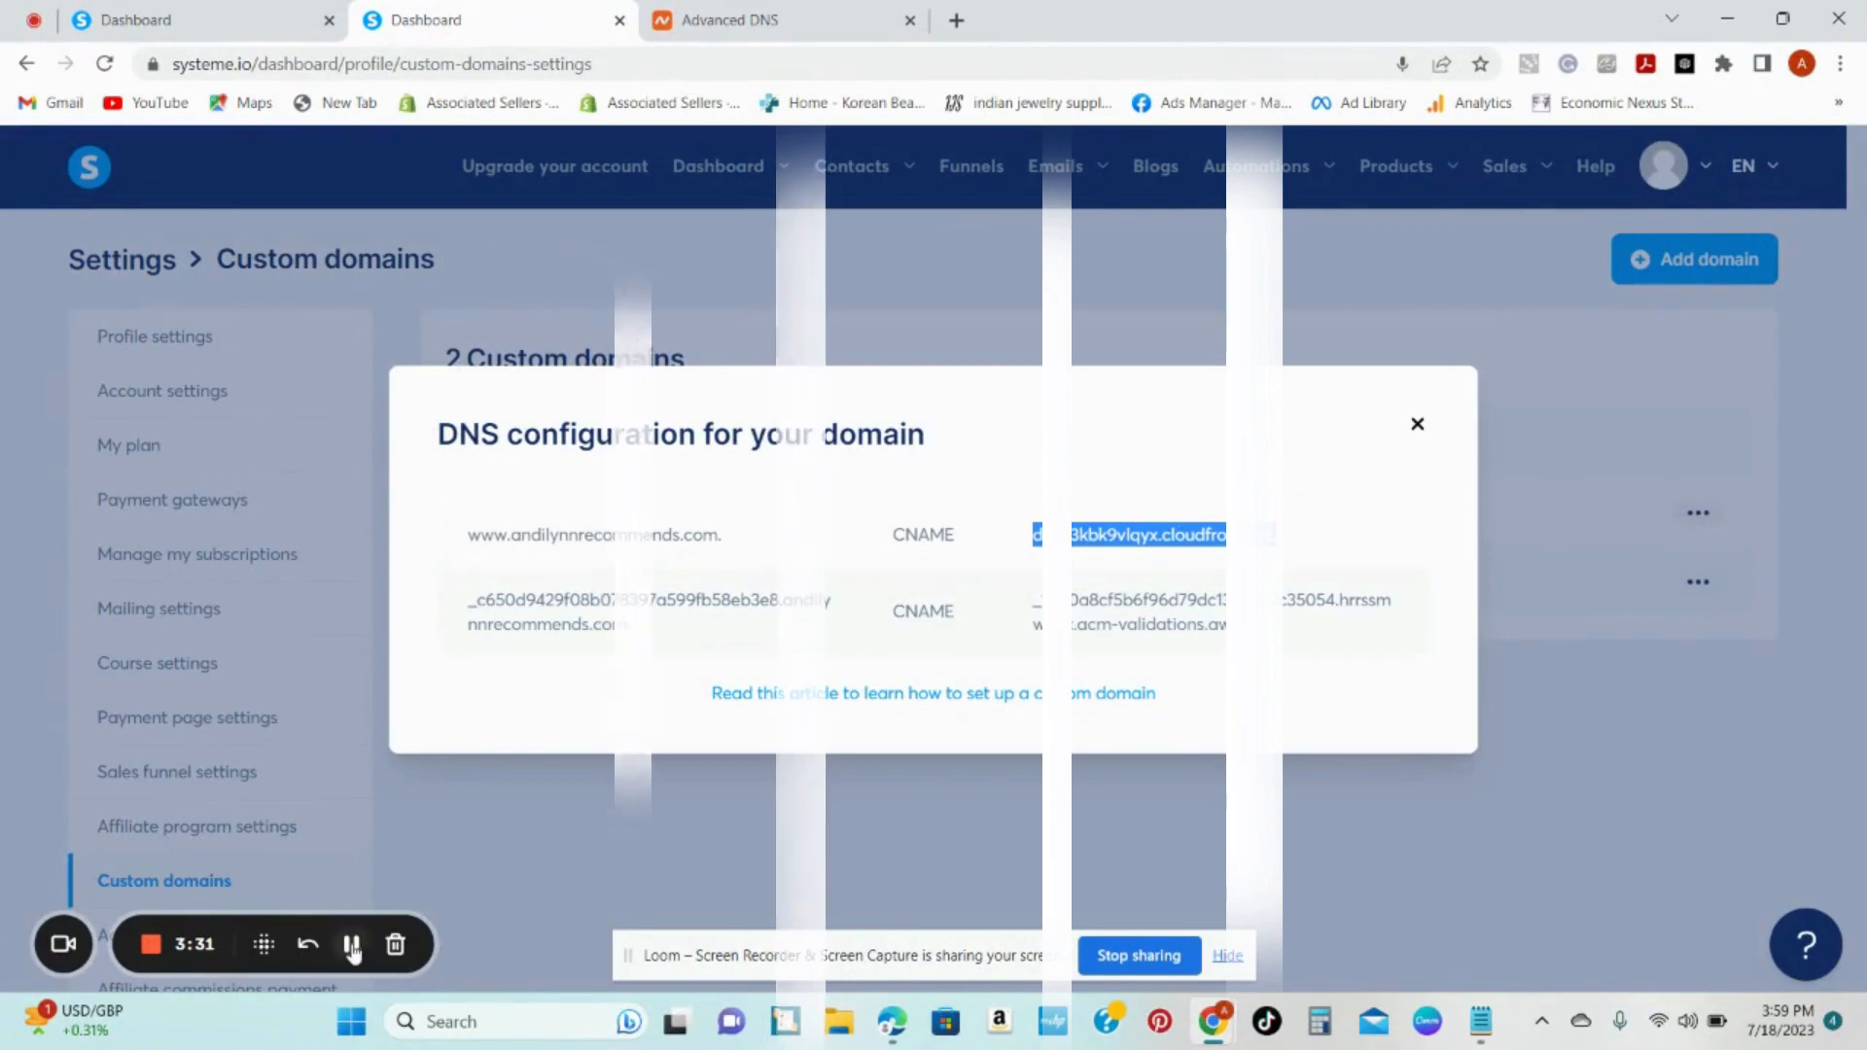
pyautogui.click(855, 808)
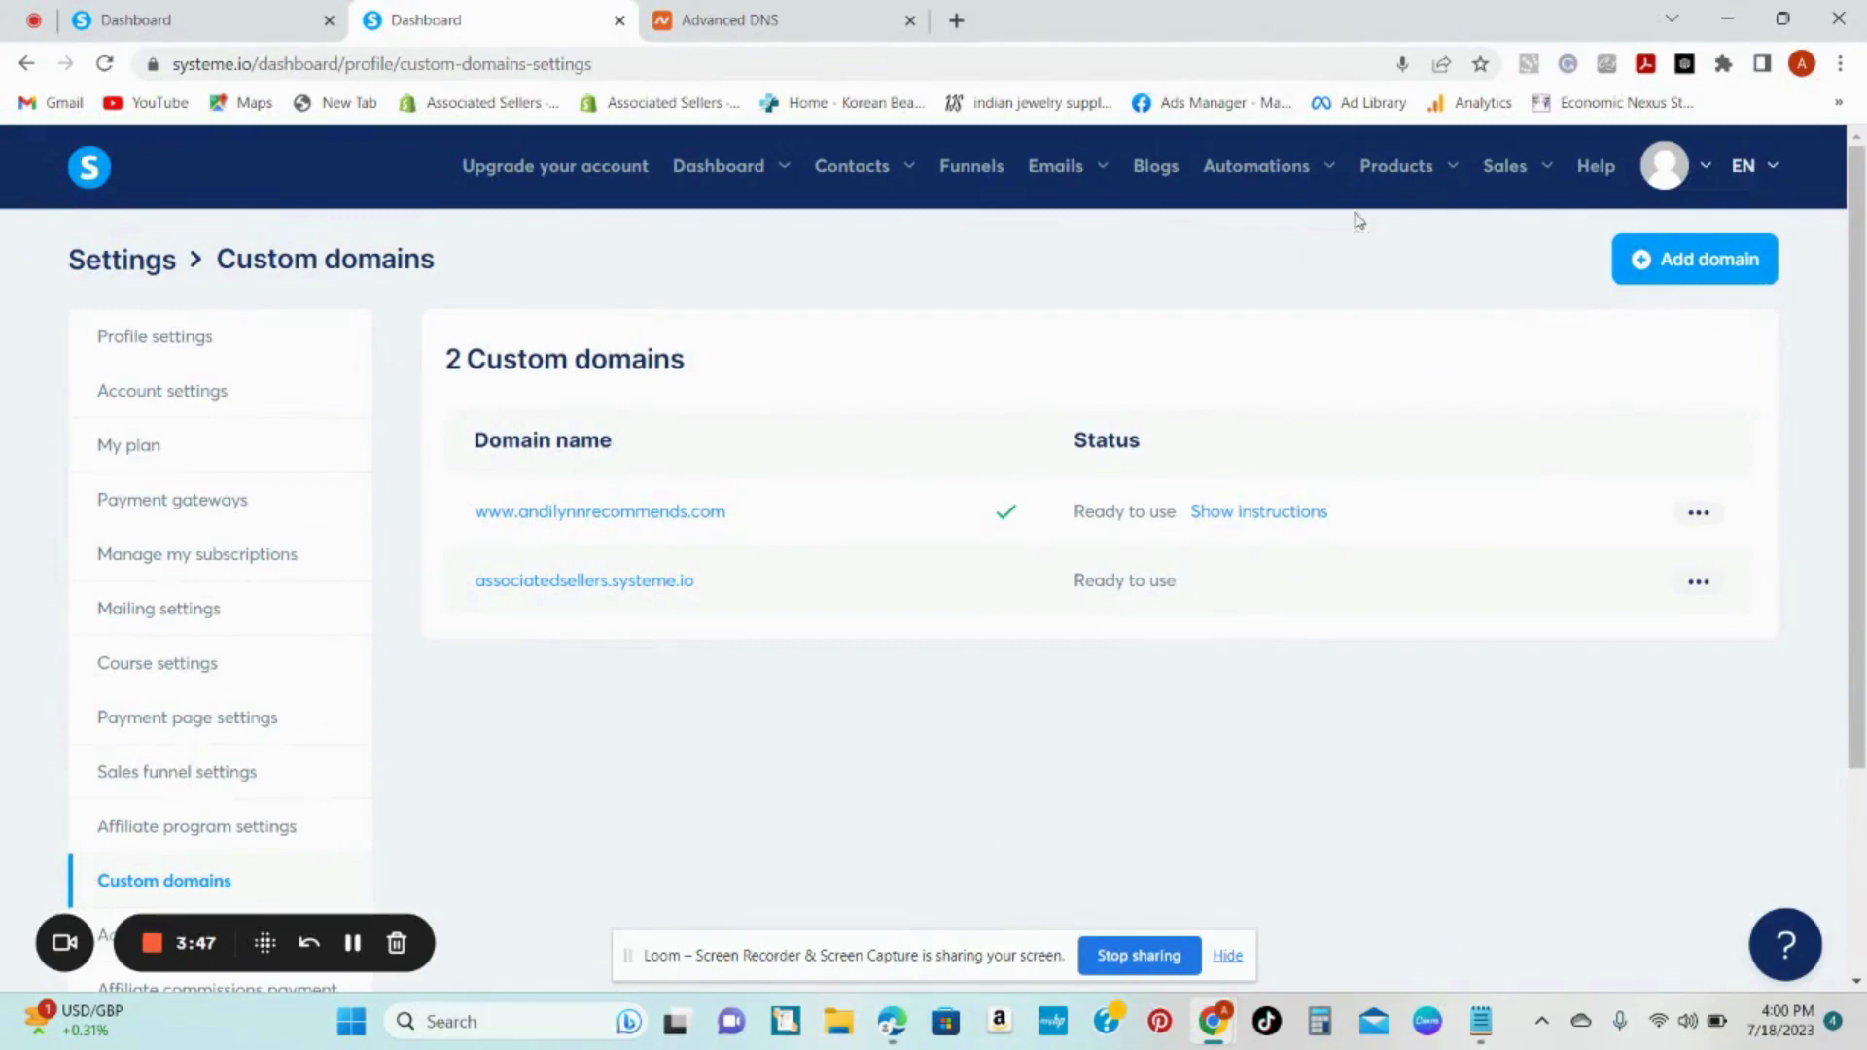
# Step: View the email campaigns list and the contacts list
pyautogui.moveTo(708, 183)
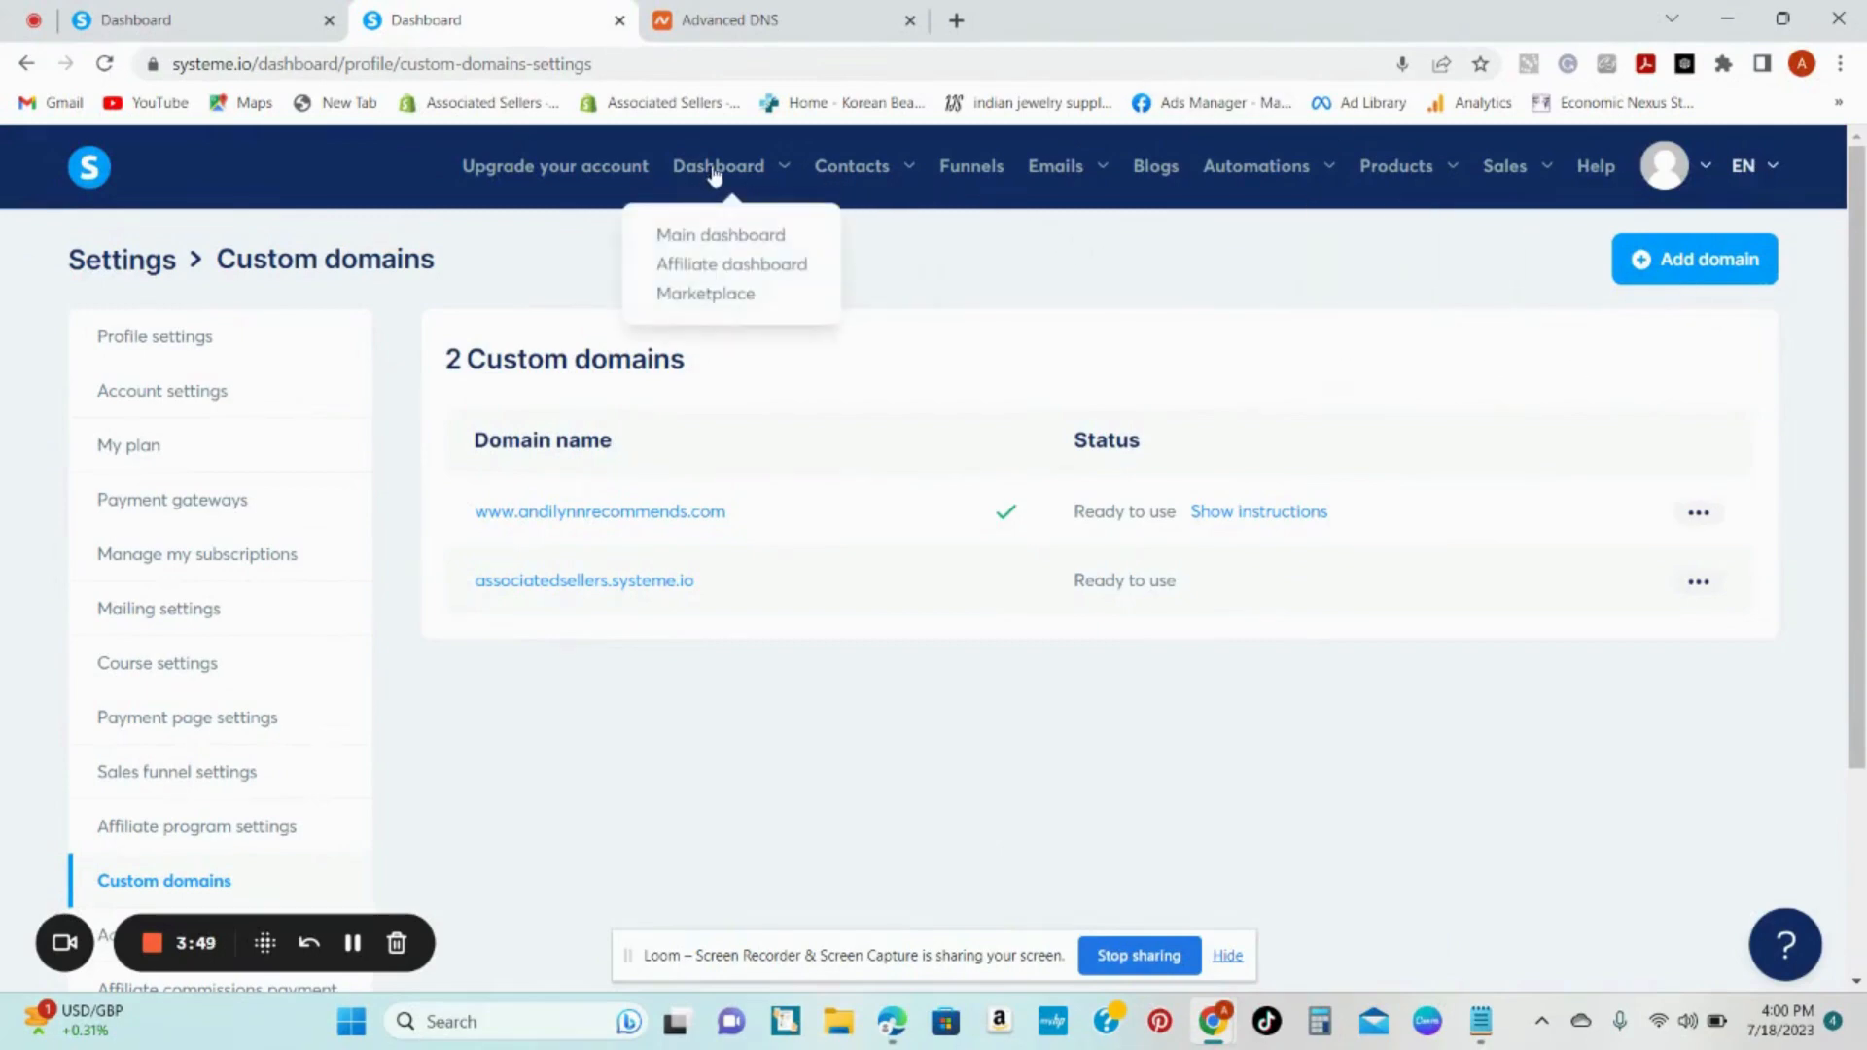
pyautogui.moveTo(848, 173)
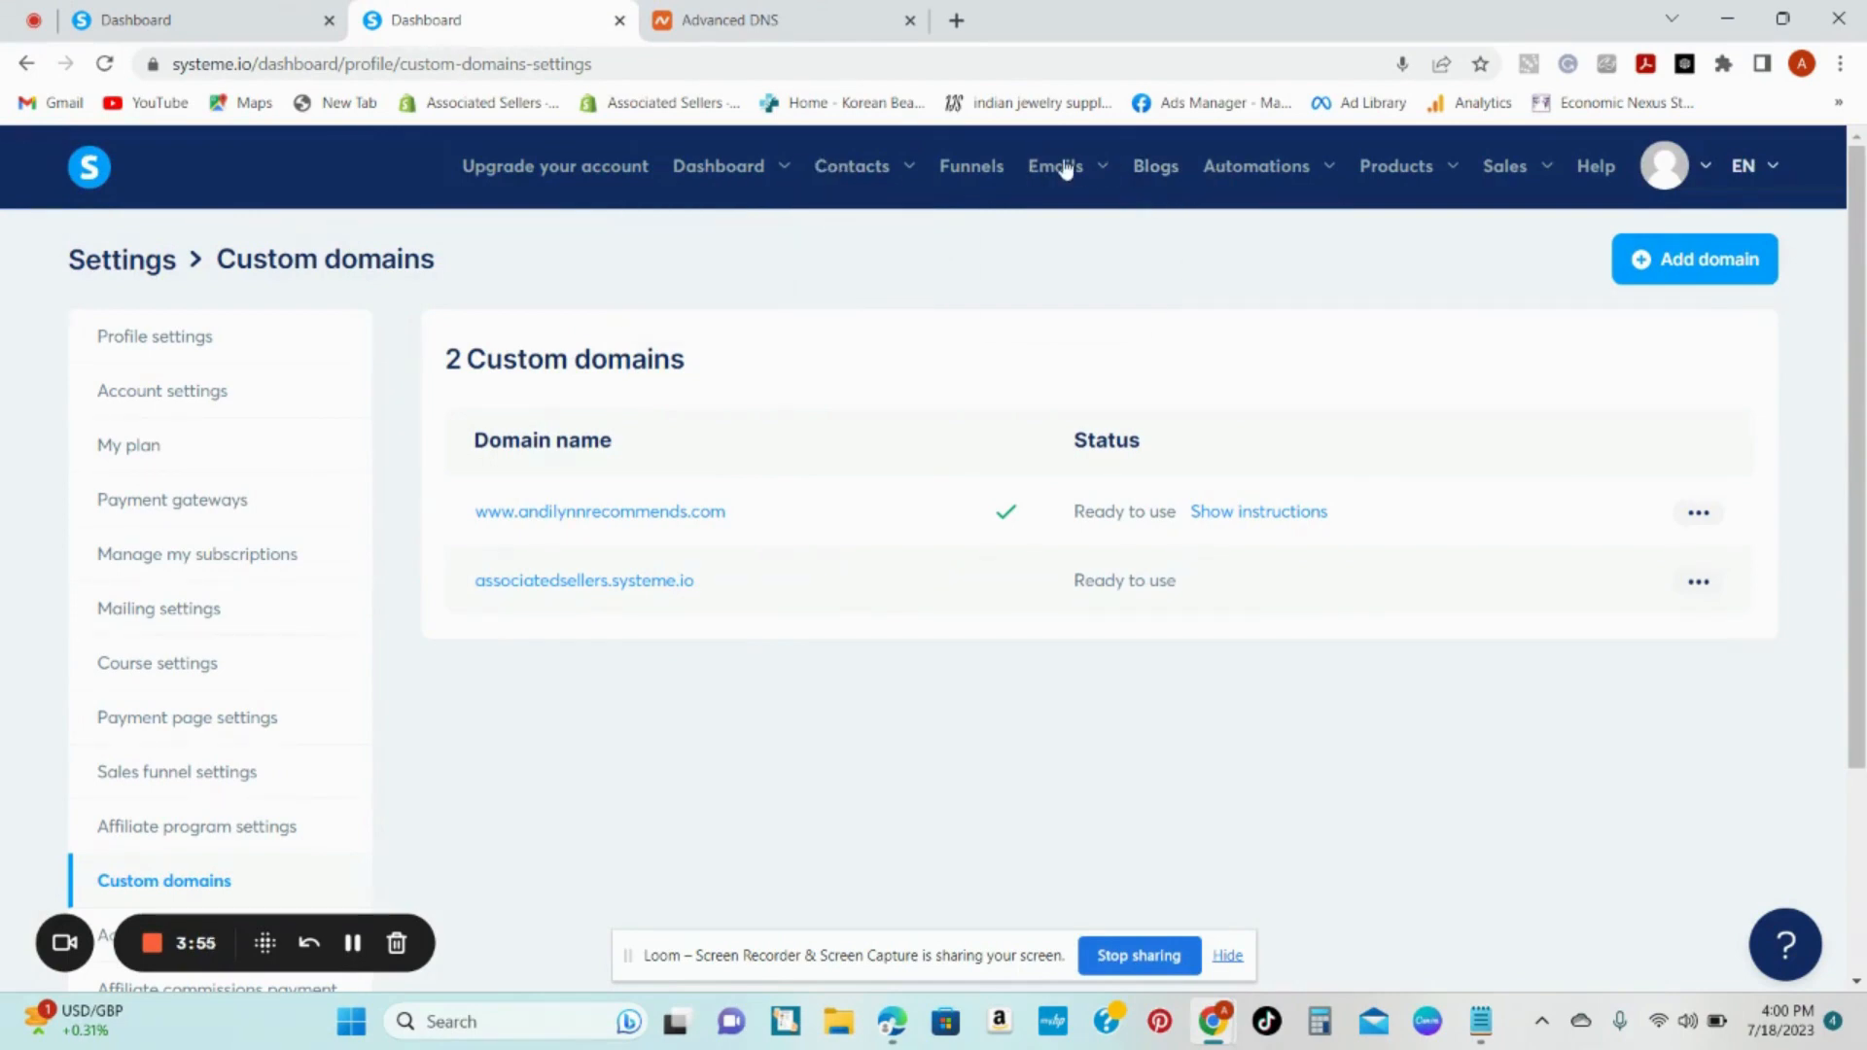
pyautogui.moveTo(1067, 170)
pyautogui.click(1065, 272)
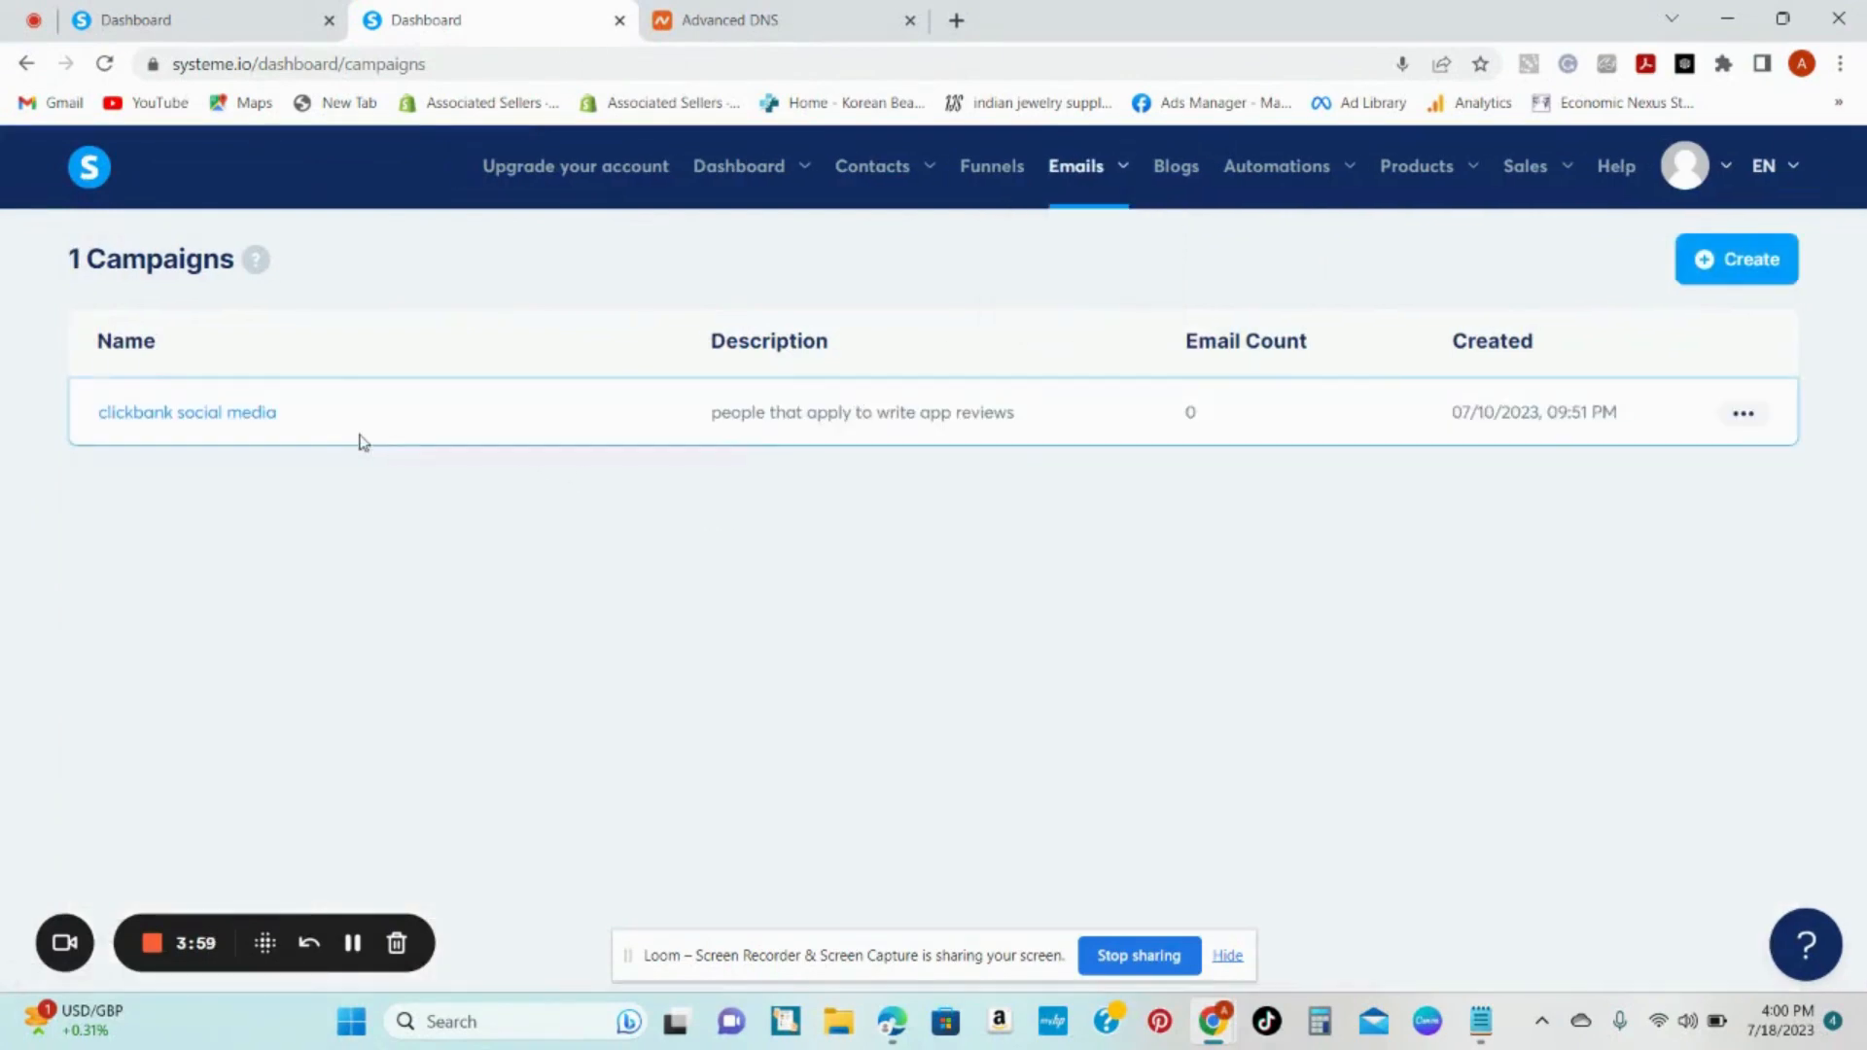
pyautogui.moveTo(902, 191)
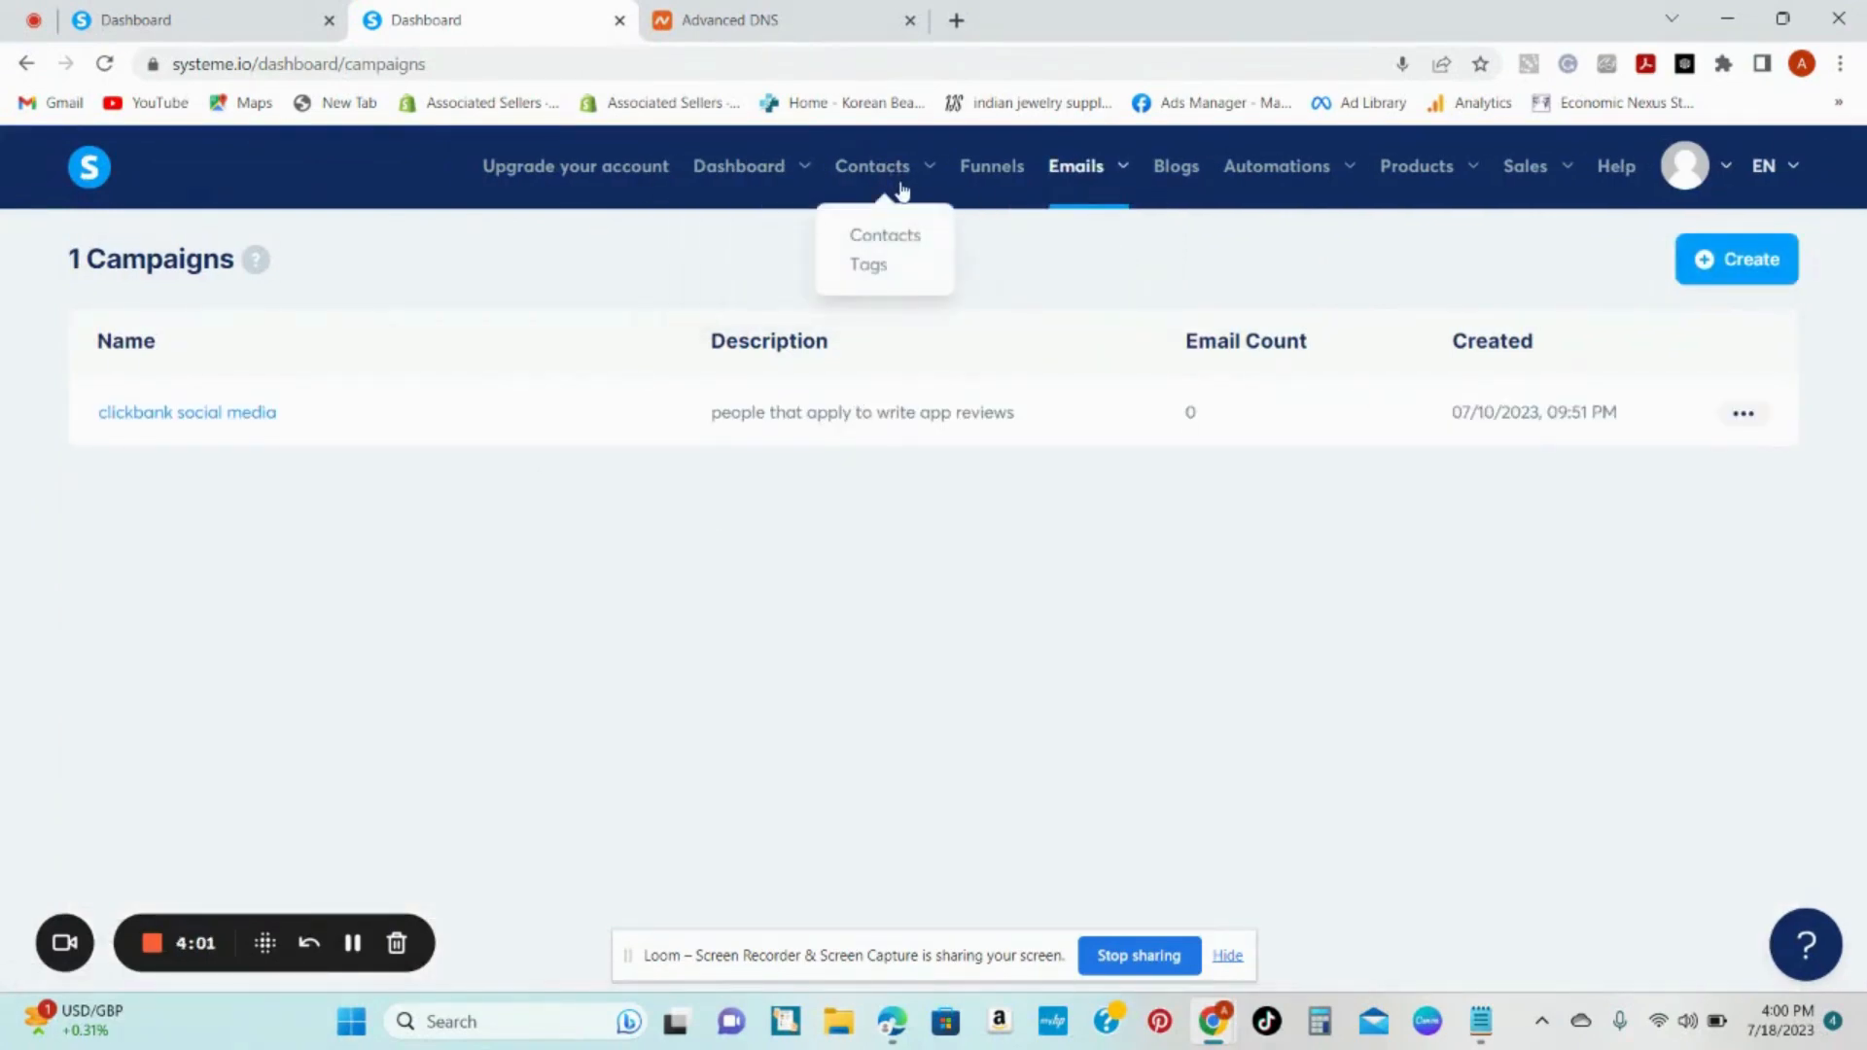
pyautogui.click(887, 237)
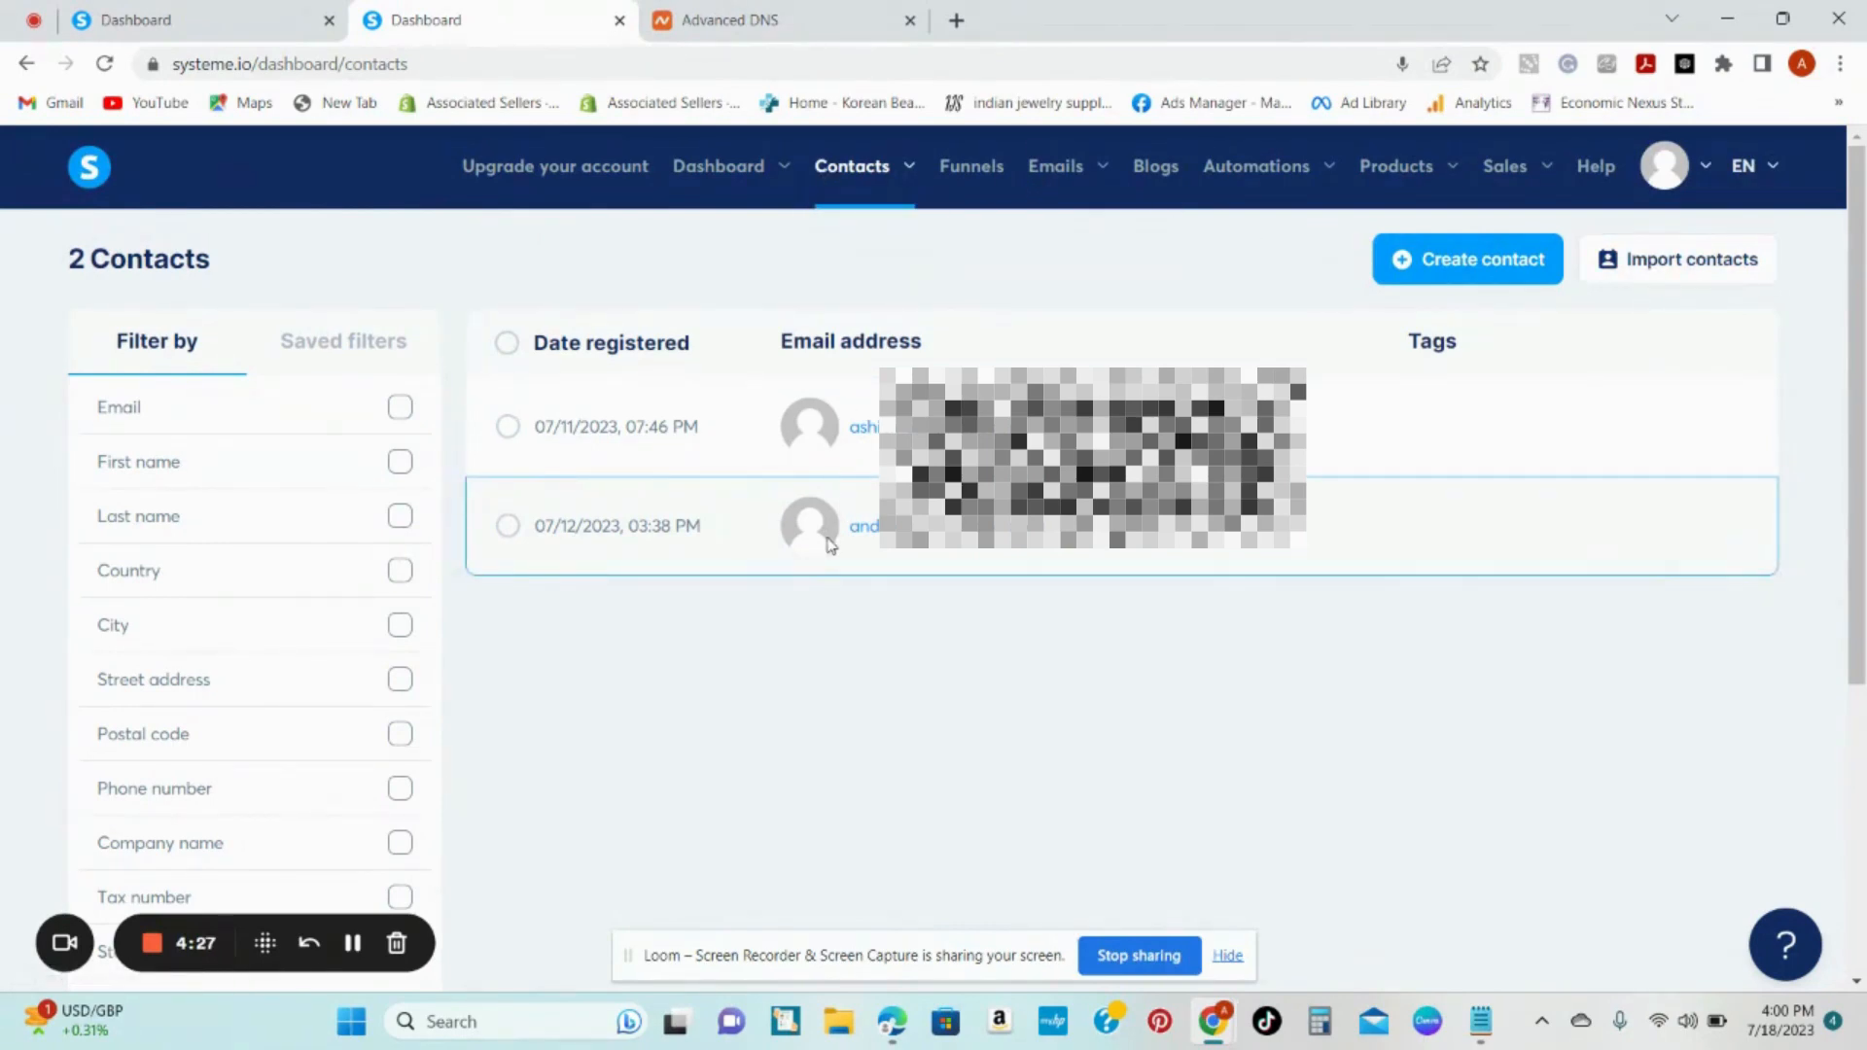
# Step: Return to the email campaigns list
pyautogui.moveTo(1262, 185)
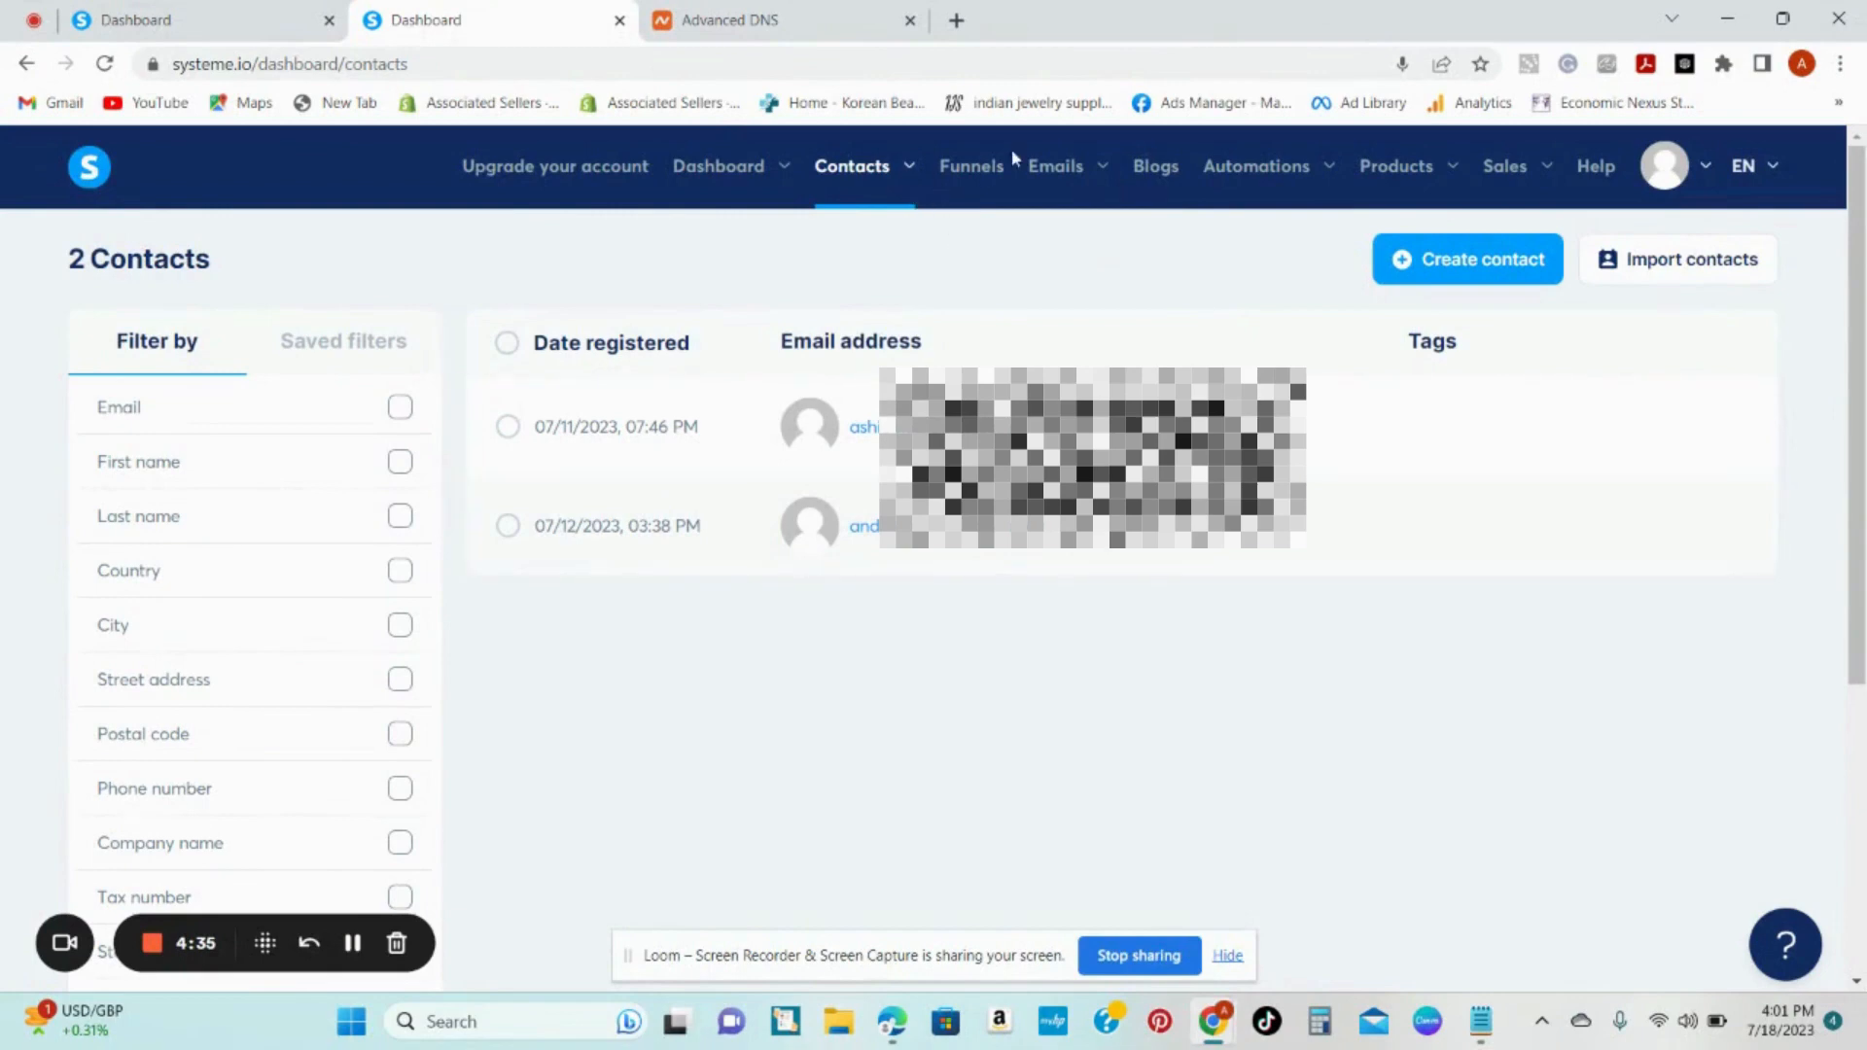
pyautogui.moveTo(1097, 173)
pyautogui.click(1057, 270)
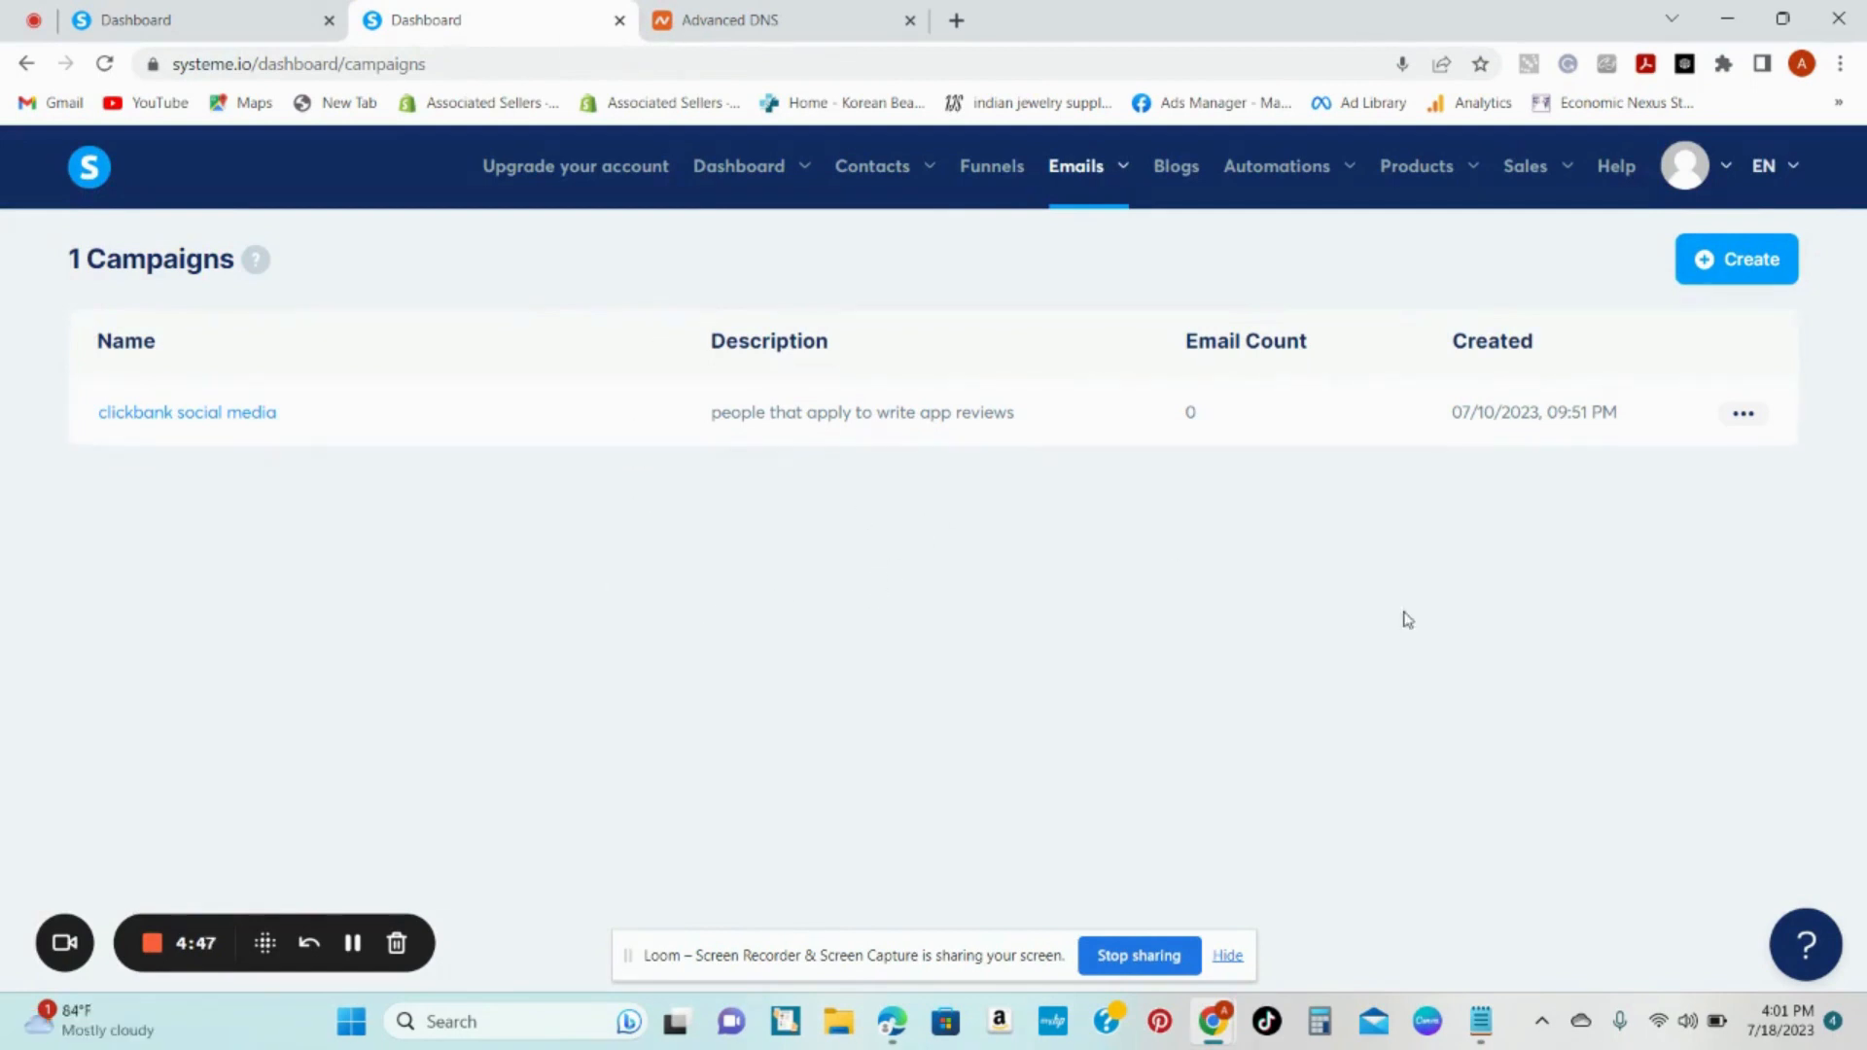
# Step: Examine the available actions for the clickbank social media campaign and close them without choosing one
pyautogui.click(1745, 416)
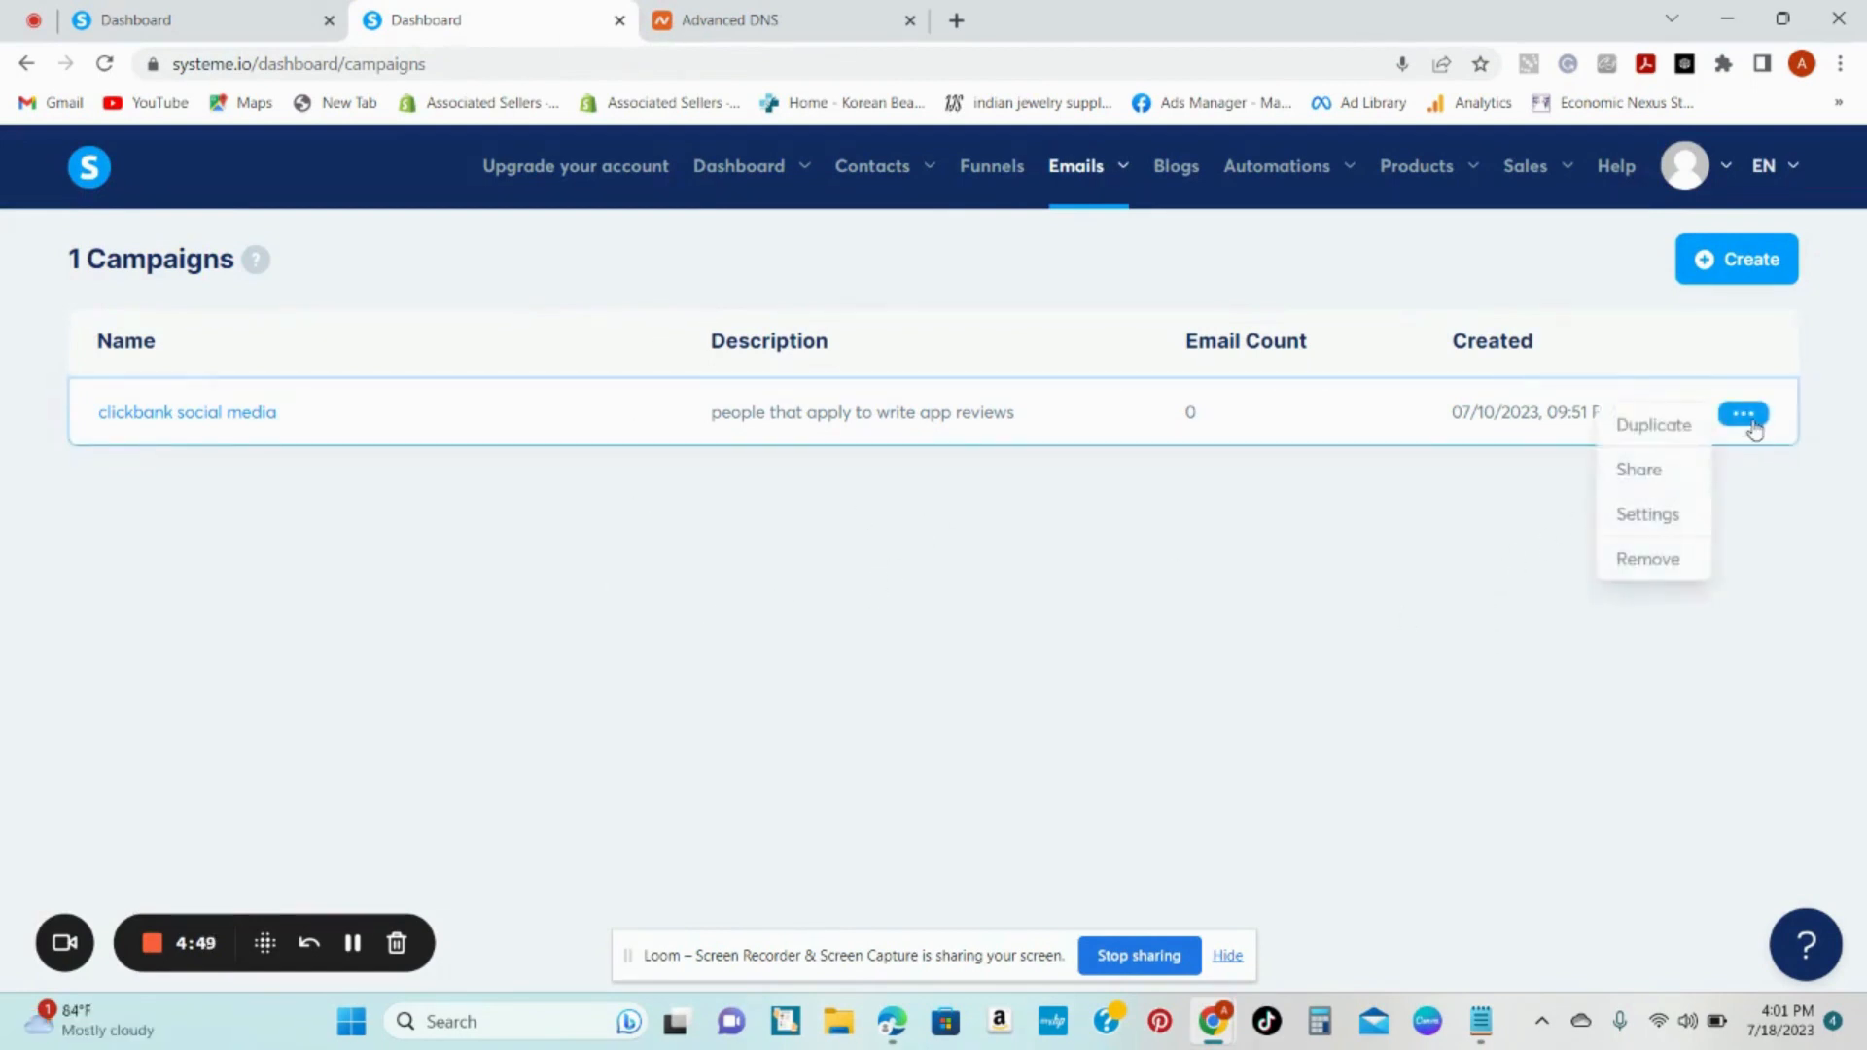
pyautogui.click(1118, 486)
pyautogui.click(1766, 416)
pyautogui.click(1776, 419)
pyautogui.click(1732, 416)
pyautogui.click(1736, 420)
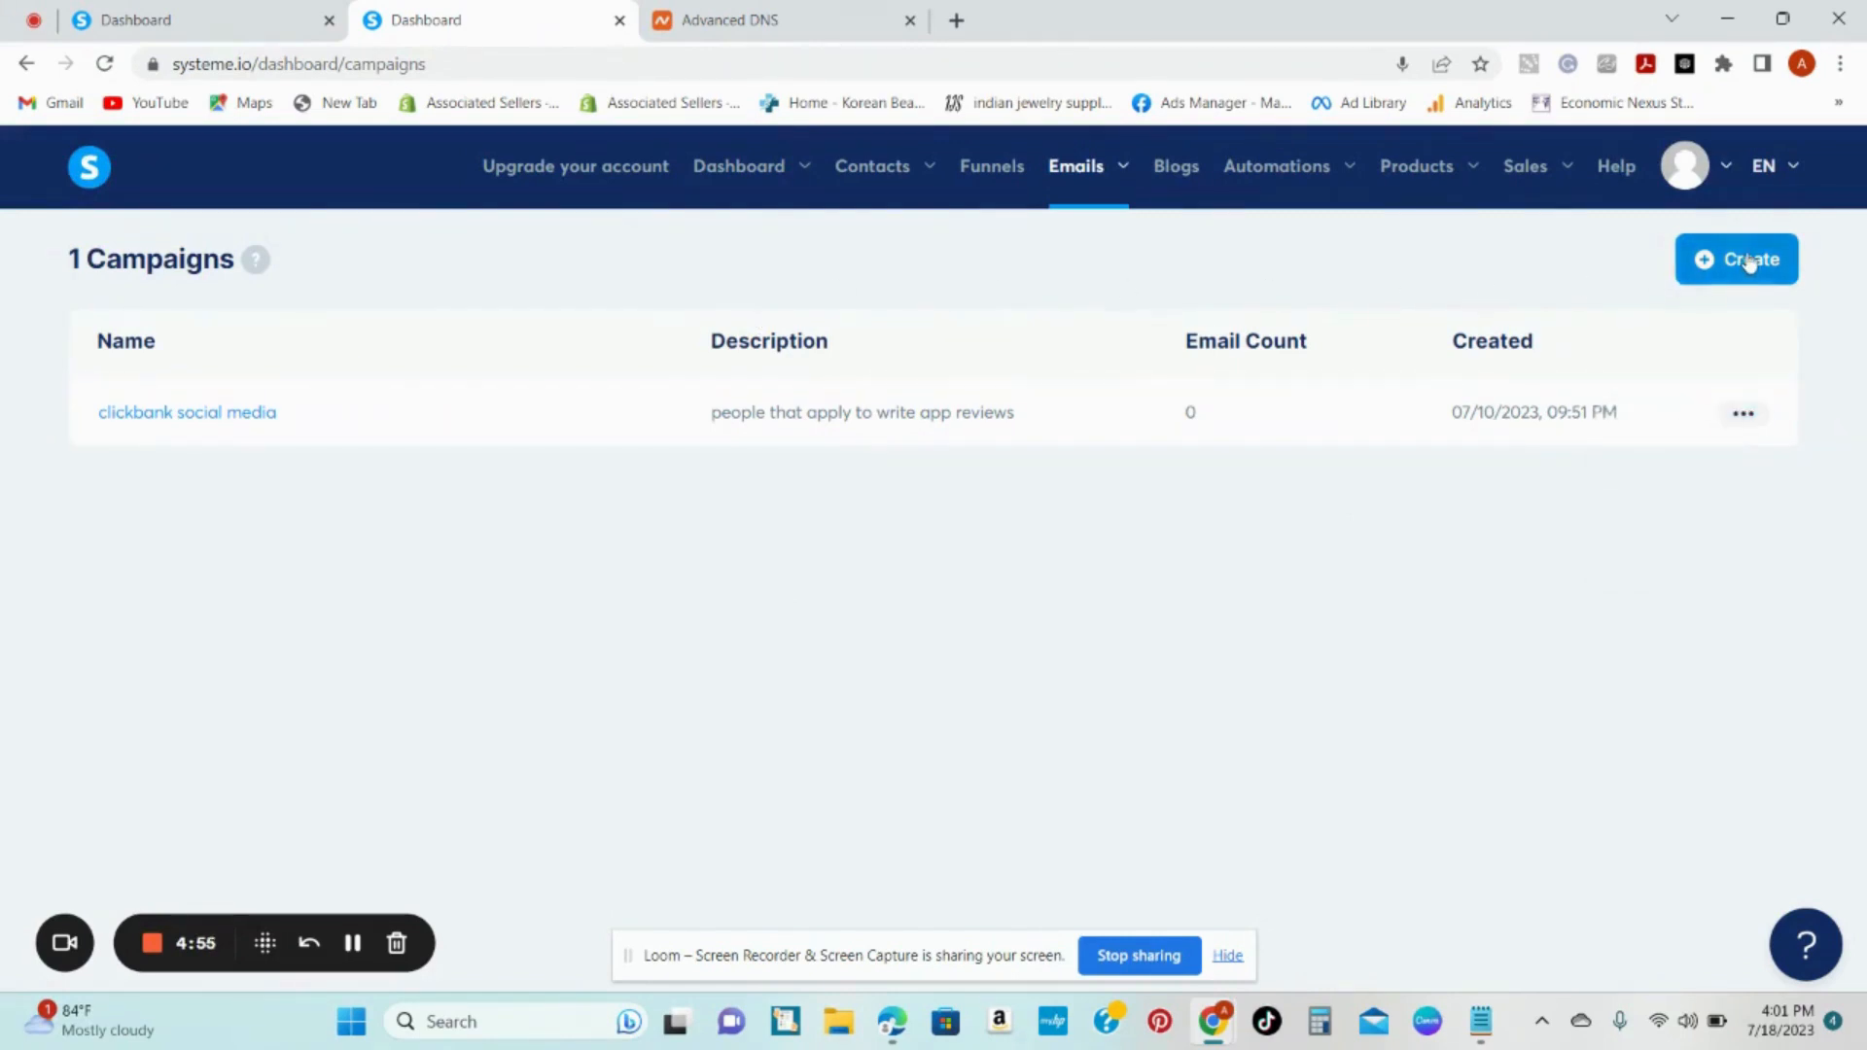